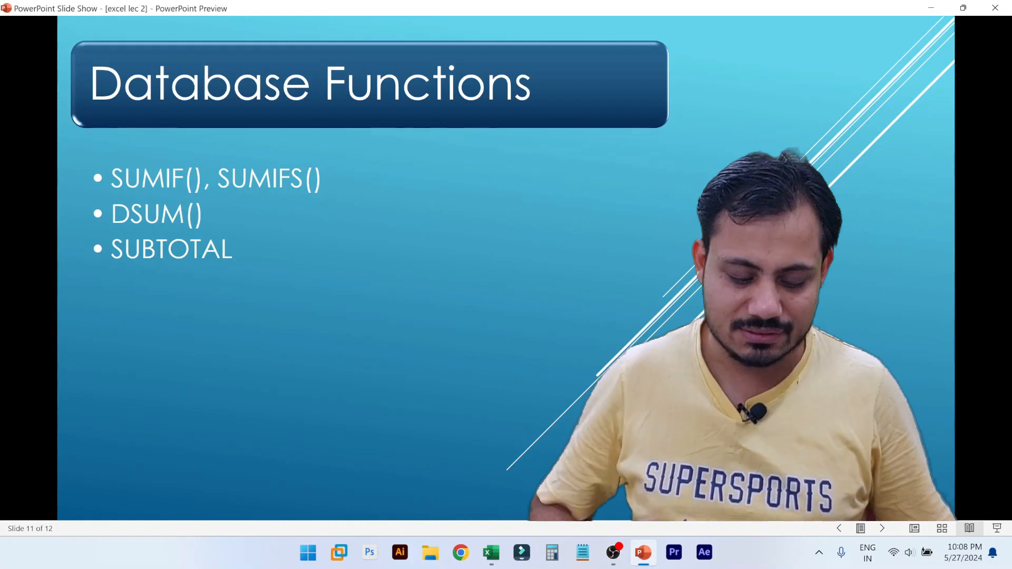
Switch to the Excel workbook and clear the Subtotal and Sum formulas in C2:D2 of the DFunctions sheet
key(alt+Tab)
click(336, 326)
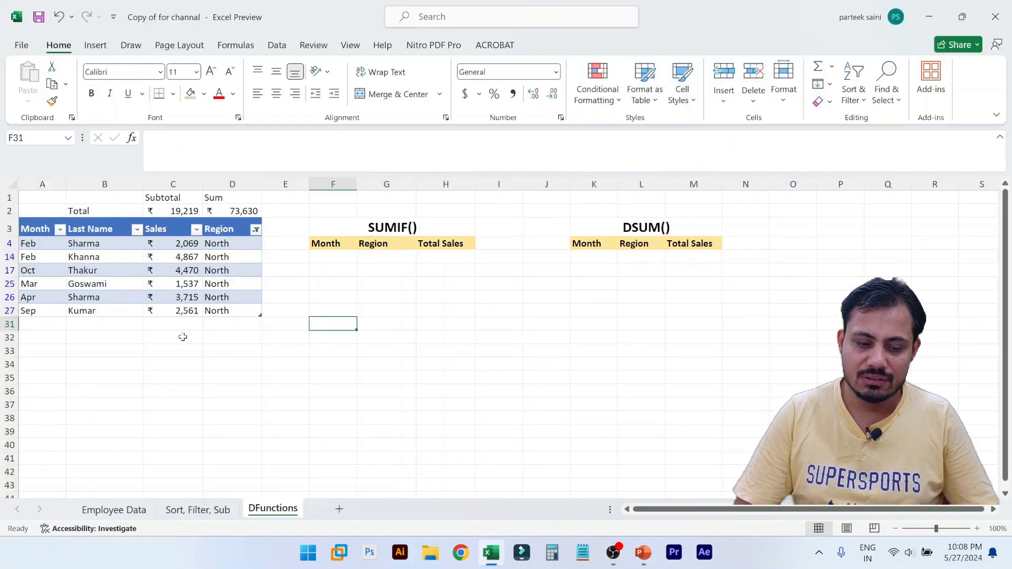
click(168, 209)
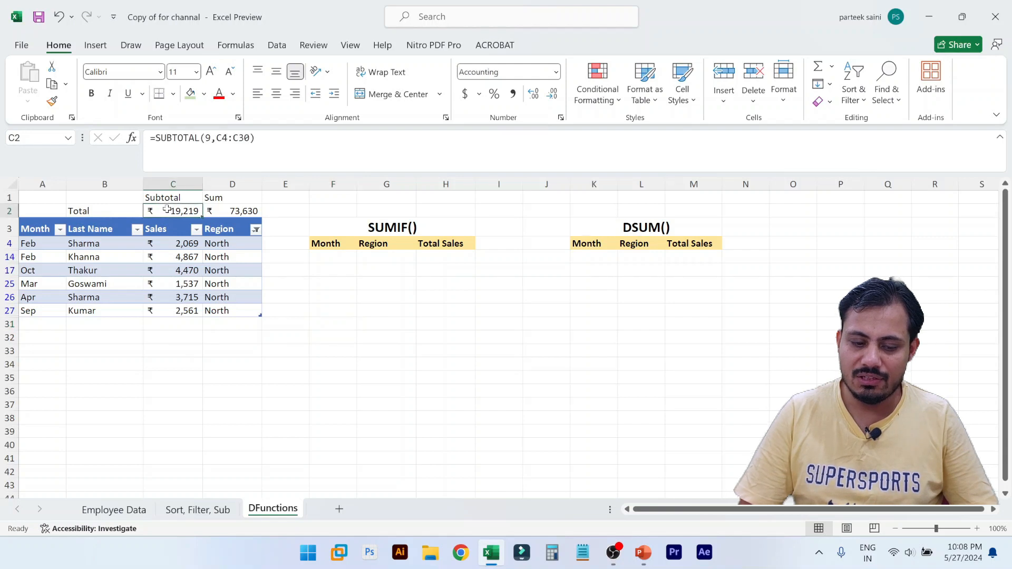
drag(167, 209, 235, 211)
key(Delete)
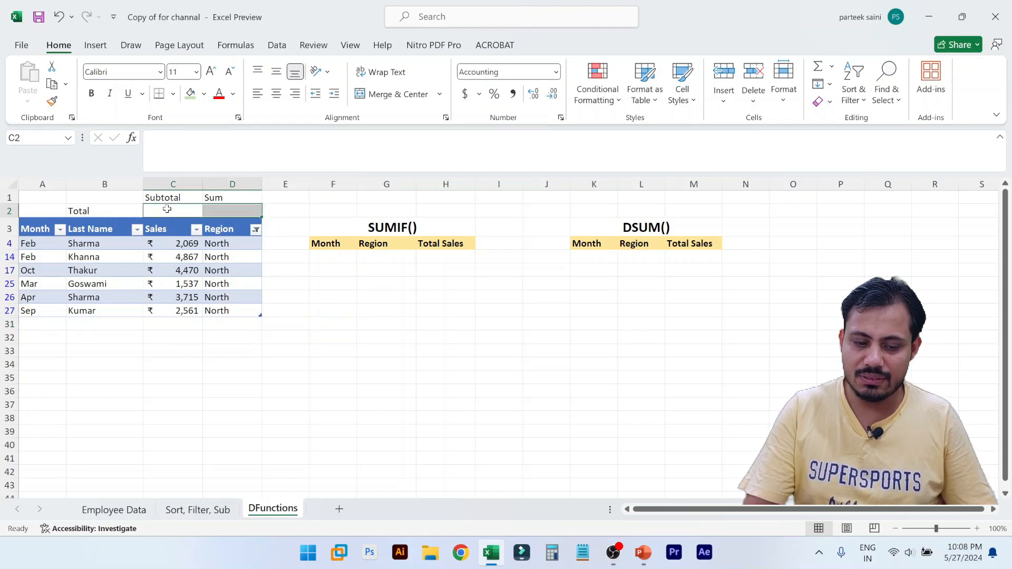
Delete the extra empty column J between the SUMIF() and DSUM() tables
click(578, 234)
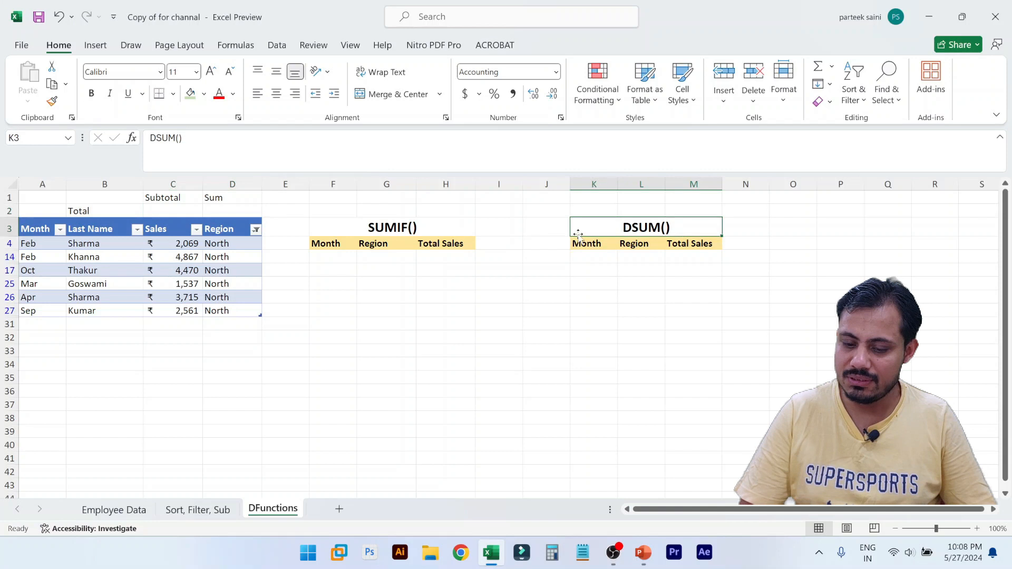
click(549, 174)
key(ctrl+minus)
key(Left)
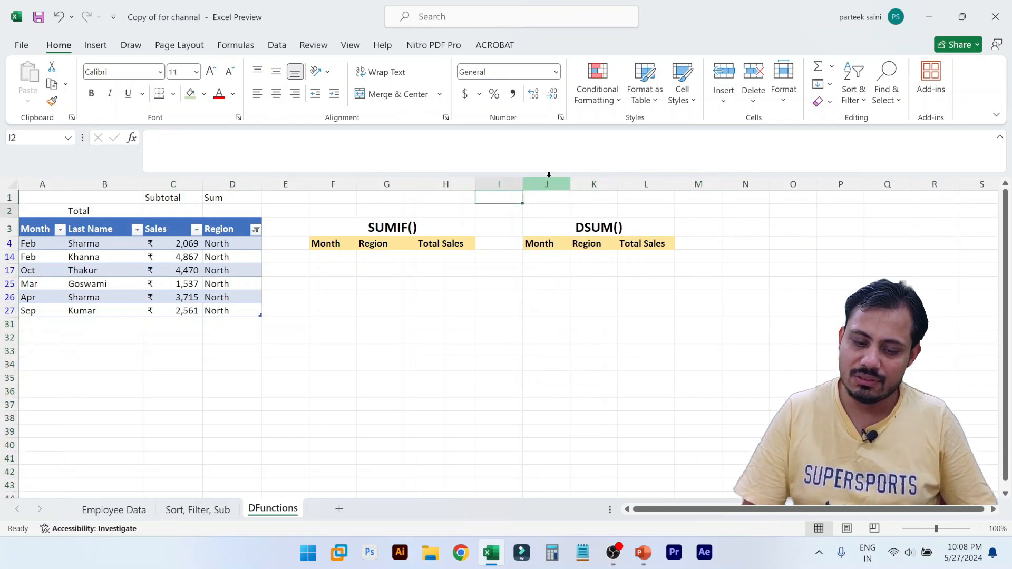
key(Down)
key(Down)
key(Left)
key(Down)
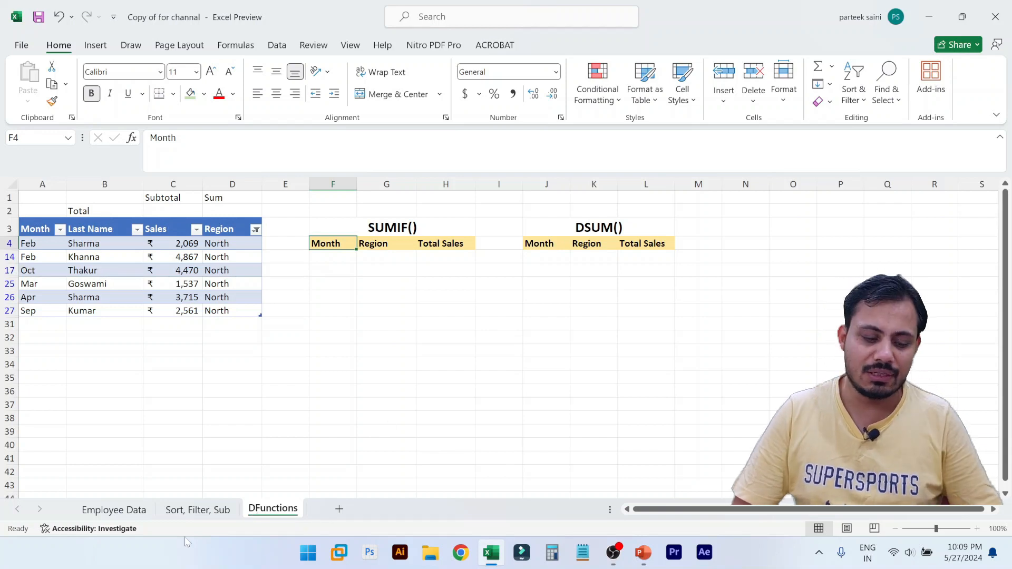
click(196, 516)
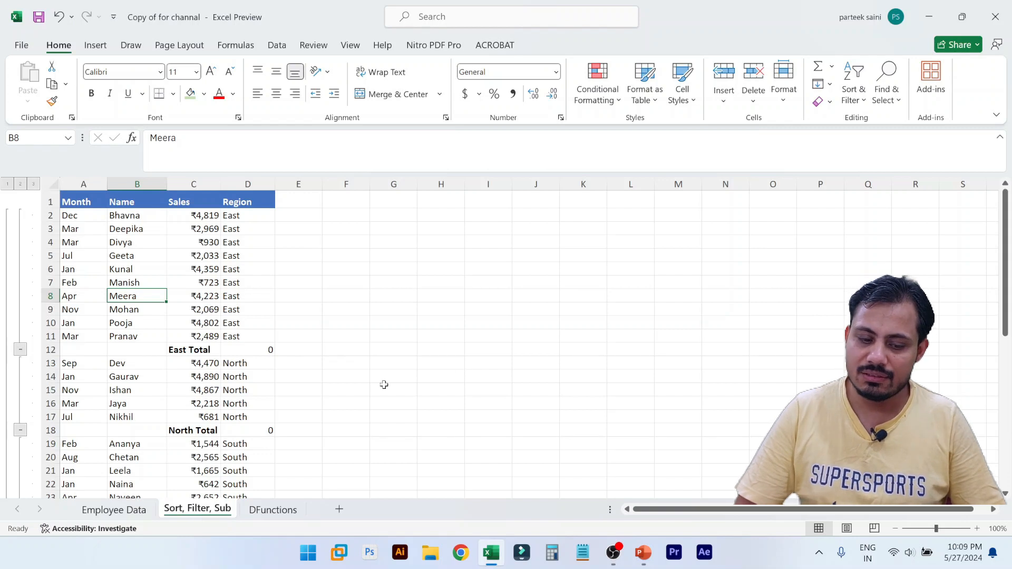
click(97, 513)
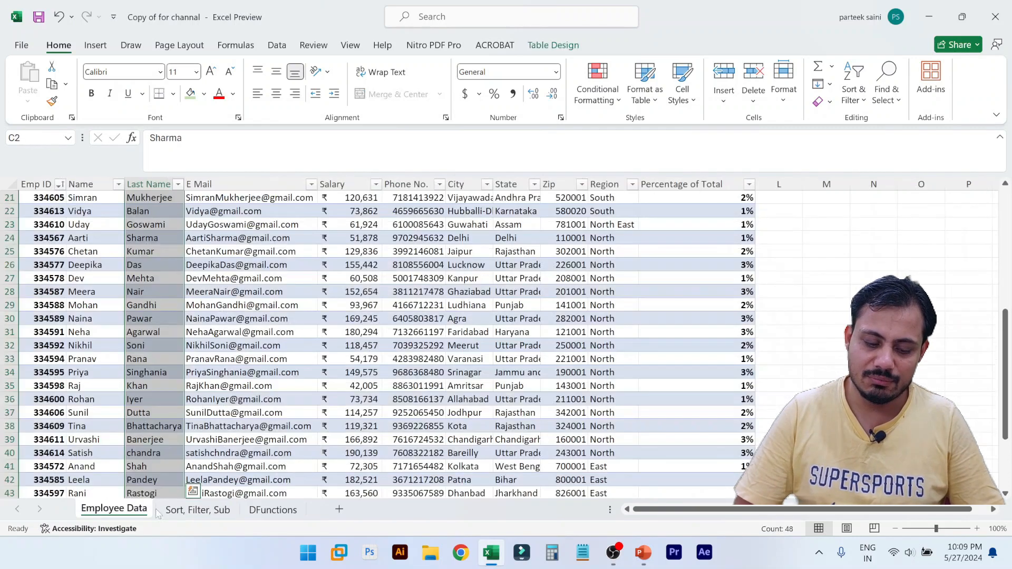
click(273, 510)
click(409, 348)
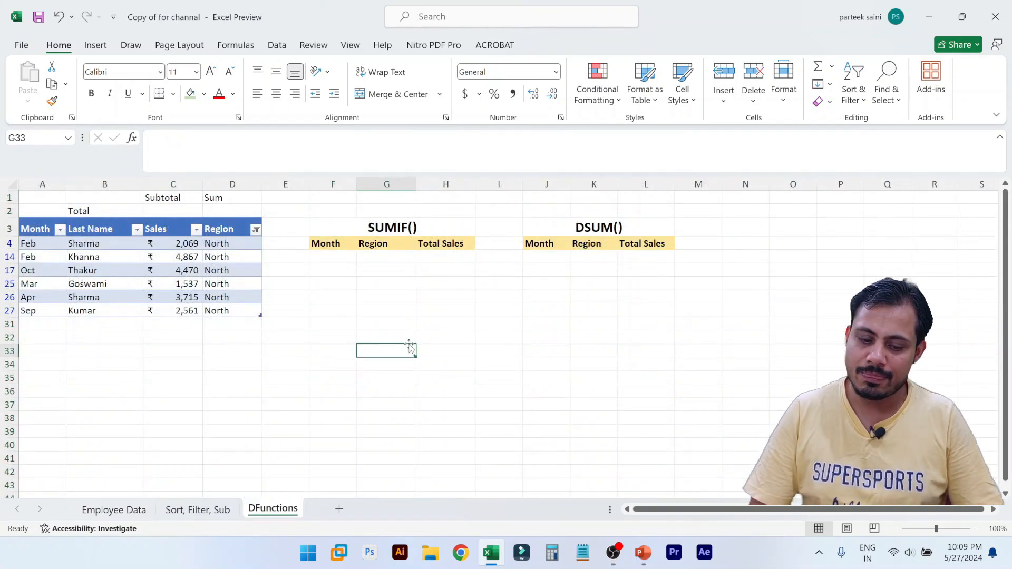
Clear the Region filter on the sales table and remove the filter arrows from its header row
key(Up)
key(Up)
key(Up)
key(Up)
key(Left)
key(Up)
key(Up)
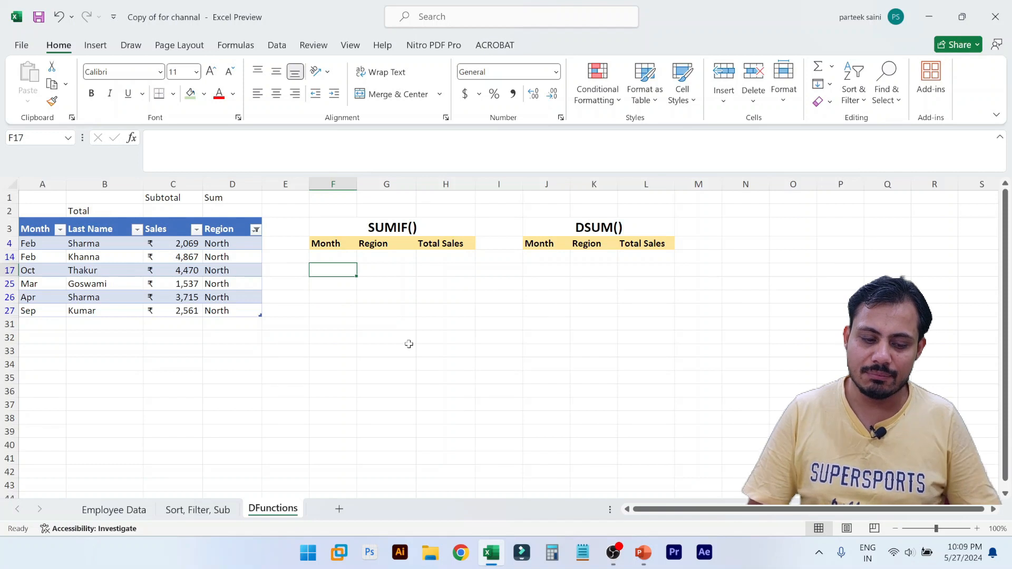
key(Left)
key(Left)
key(Up)
key(Up)
key(Up)
key(ctrl+shift+l)
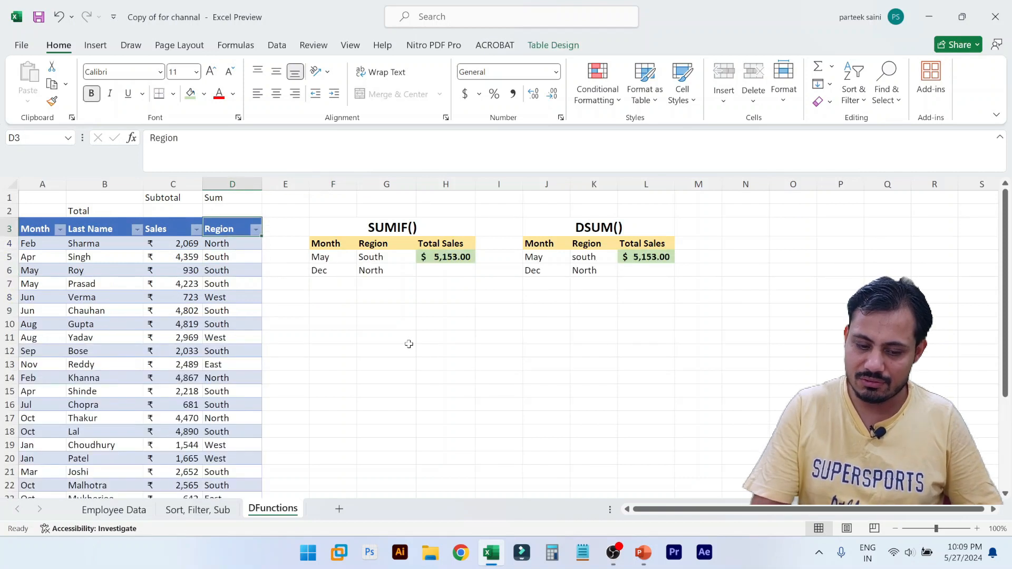
key(ctrl+shift+l)
key(Left)
key(Left)
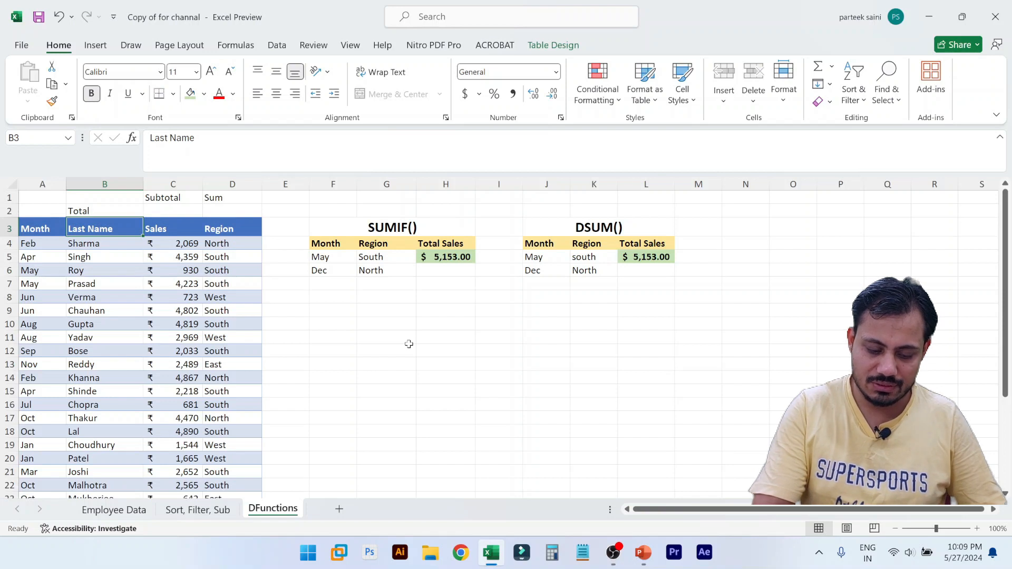
Switch the keyboard input language to English (US) and collapse the formula bar to a single line
key(super+space)
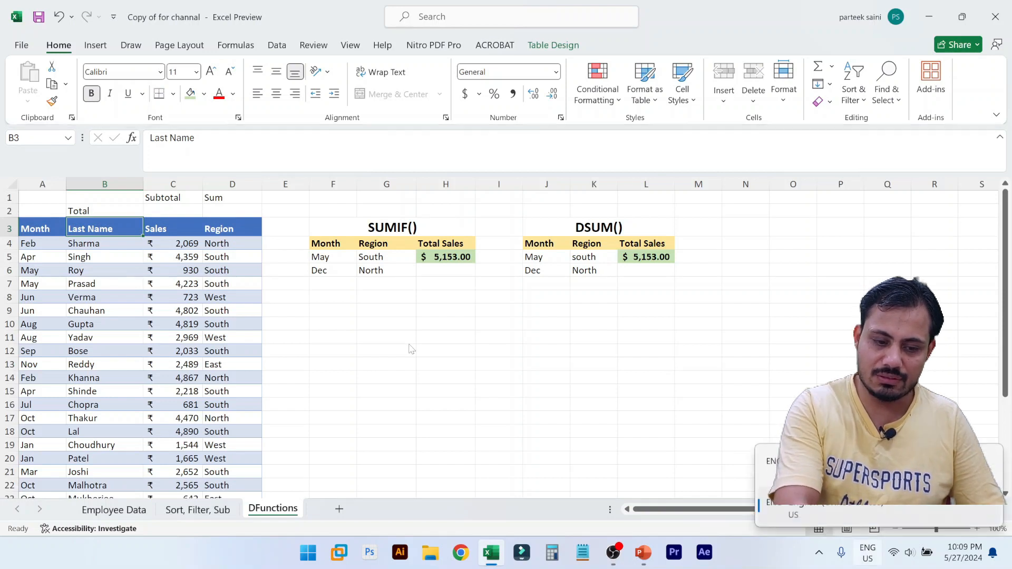
key(ctrl+F1)
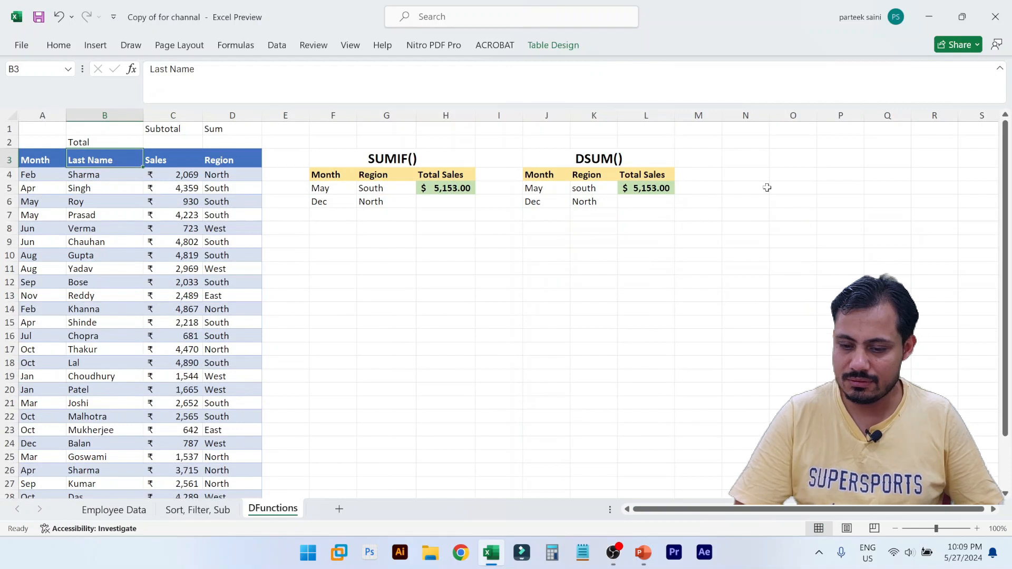
click(1001, 72)
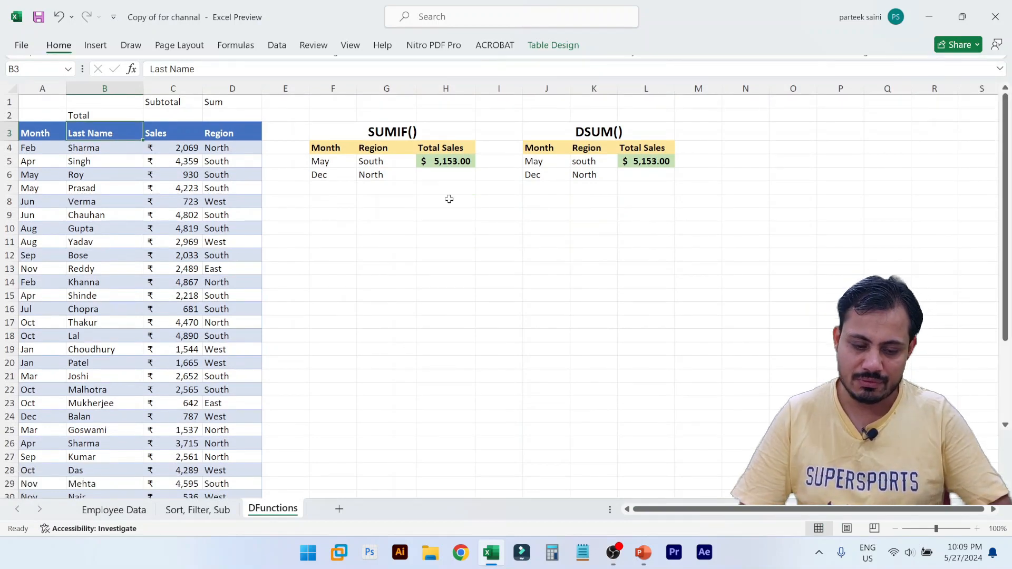
key(ctrl+F1)
click(529, 311)
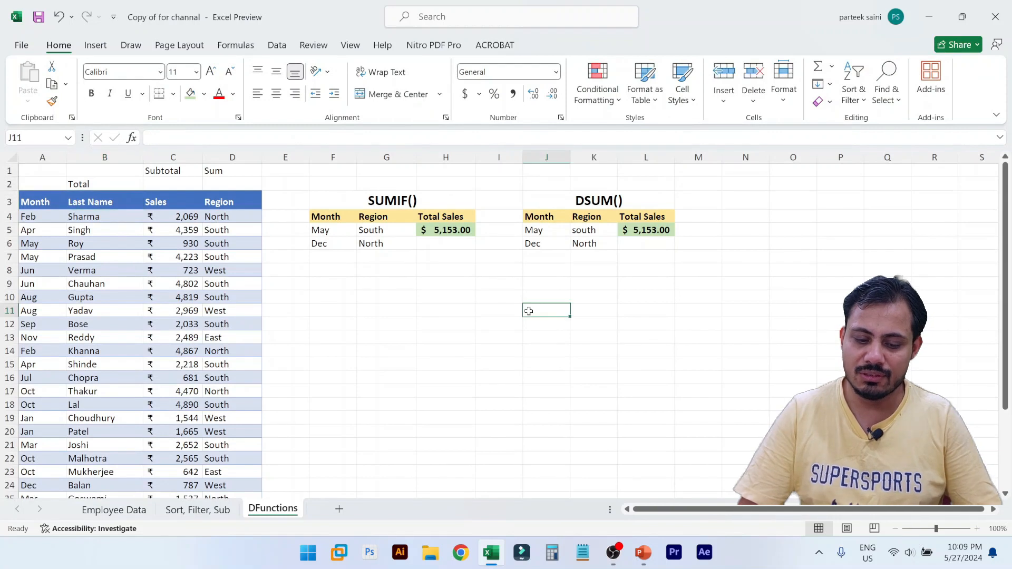
click(436, 283)
key(Left)
key(Left)
key(Left)
key(Left)
key(Left)
key(Left)
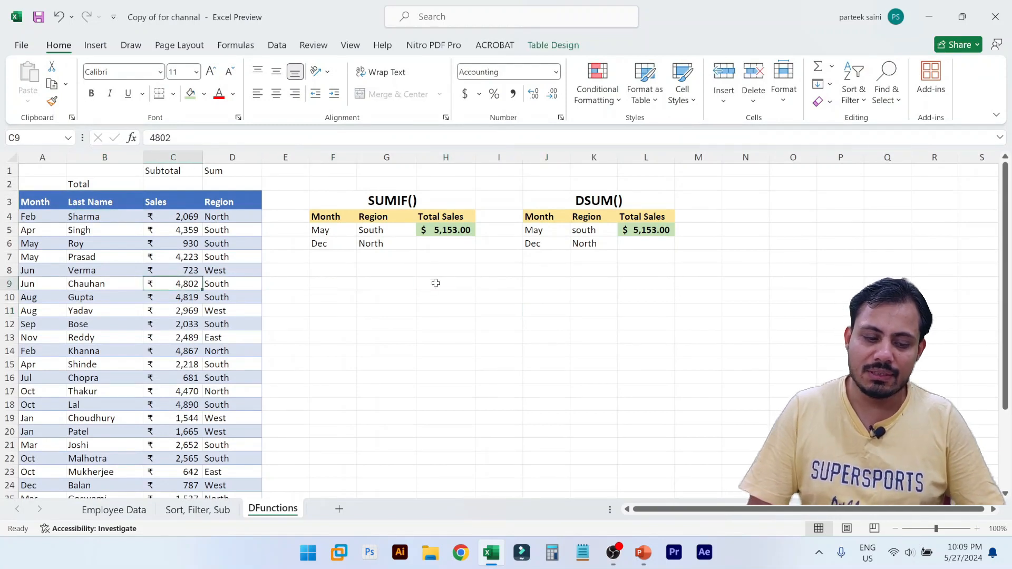
key(Up)
key(Up)
key(Up)
key(Up)
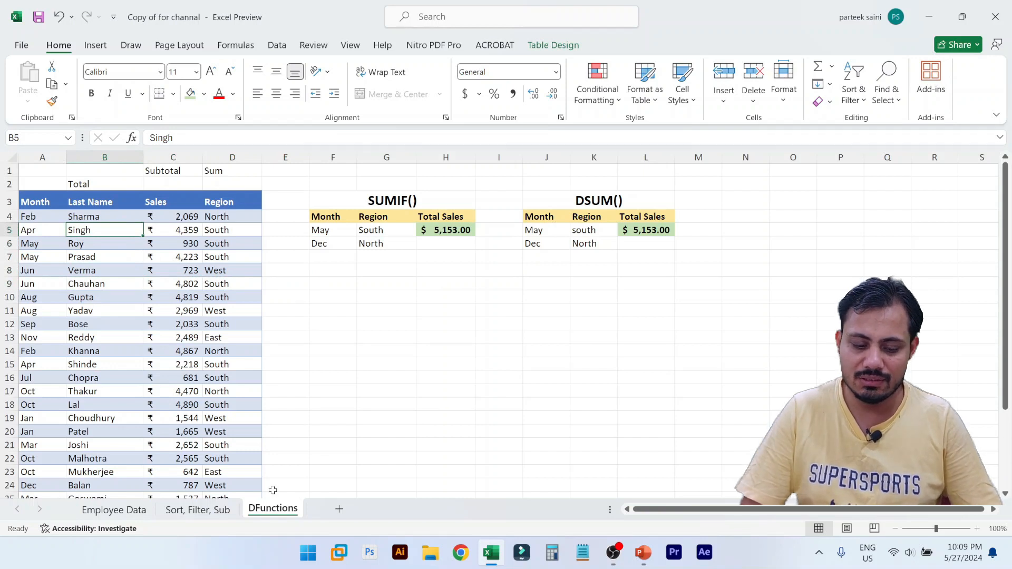
click(141, 509)
click(172, 510)
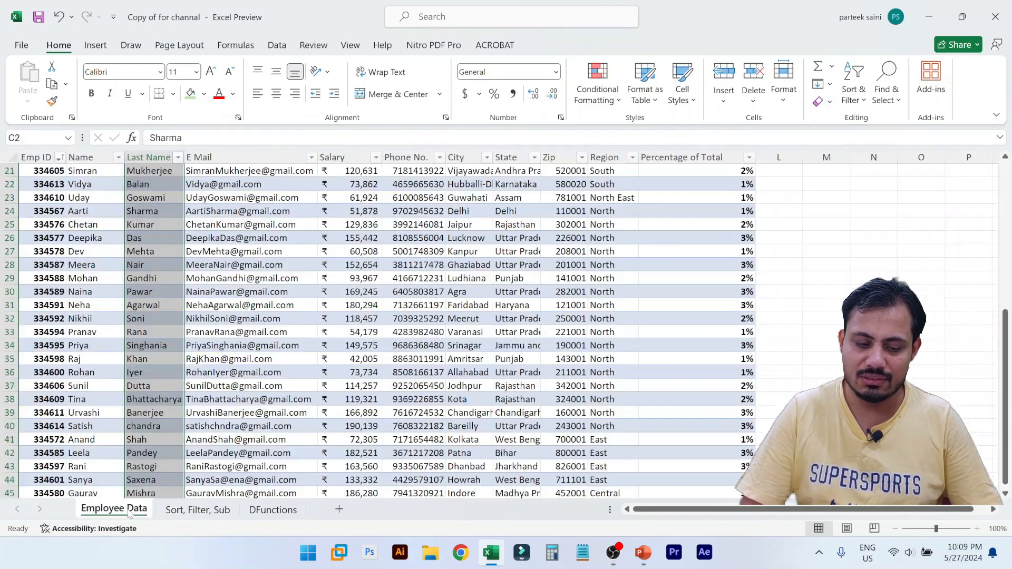
click(132, 510)
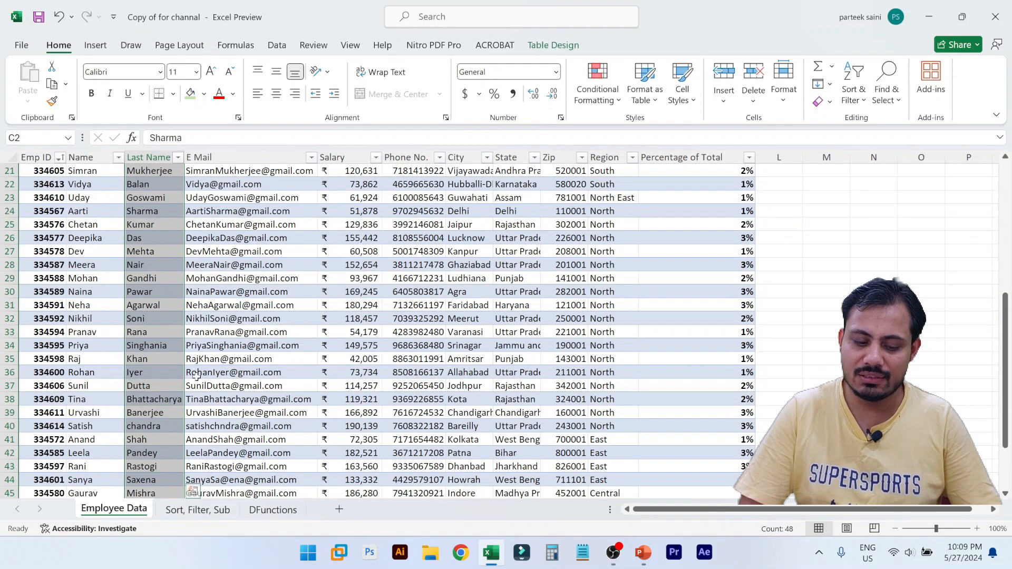
click(273, 510)
click(136, 251)
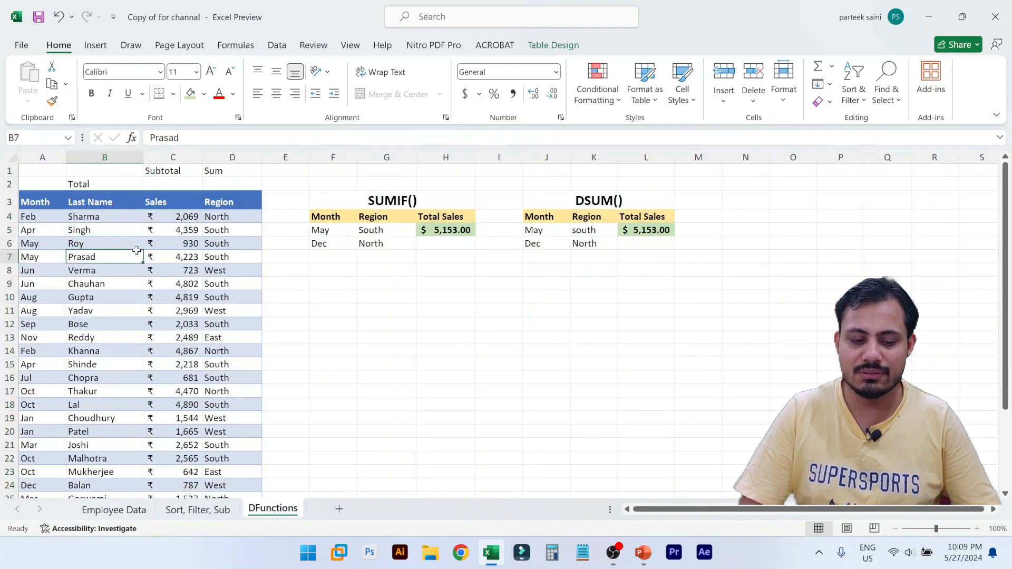
key(Right)
key(Up)
key(Right)
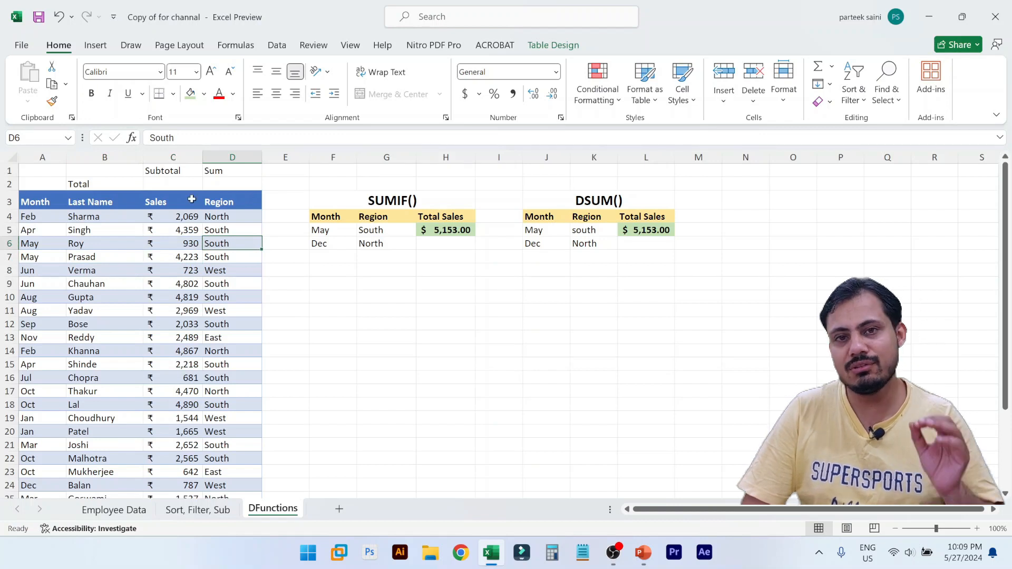
click(333, 255)
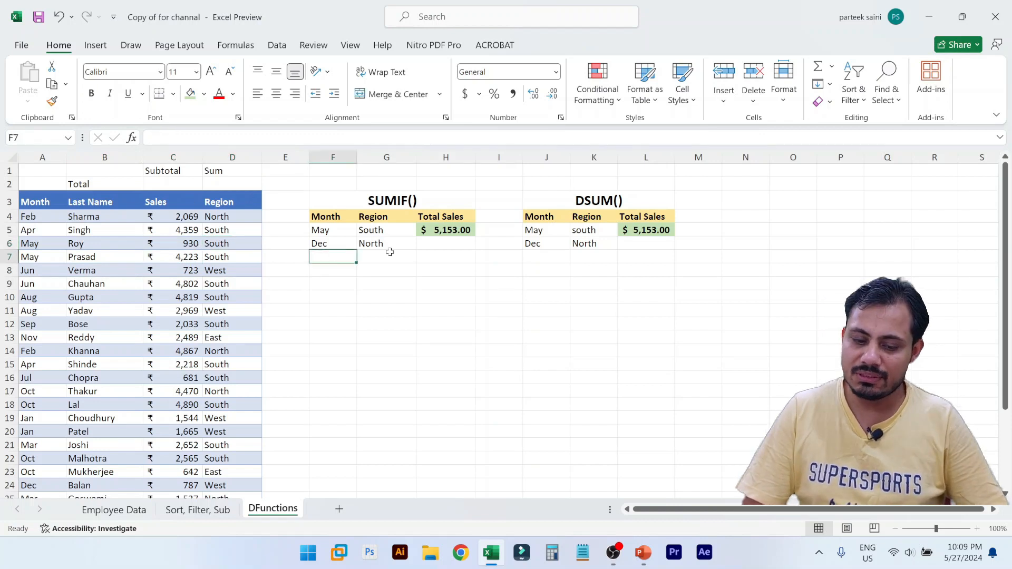
Clear the Total Sales formulas in H5 of the SUMIF() table and L5 of the DSUM() table
click(444, 238)
key(Up)
key(Delete)
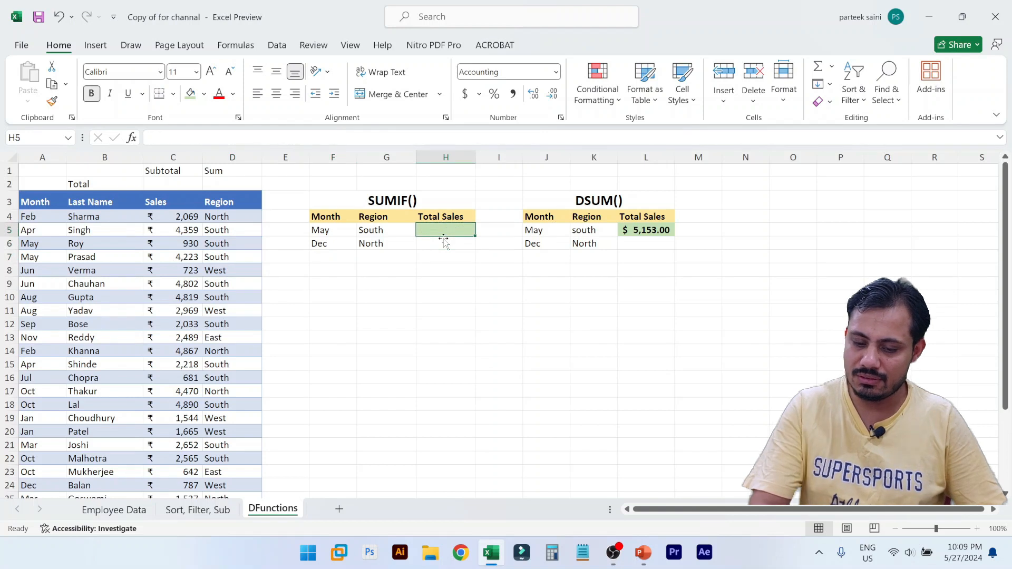
key(Right)
key(Right)
key(Right)
key(Right)
key(Delete)
key(Right)
key(Left)
key(Left)
key(Left)
click(491, 306)
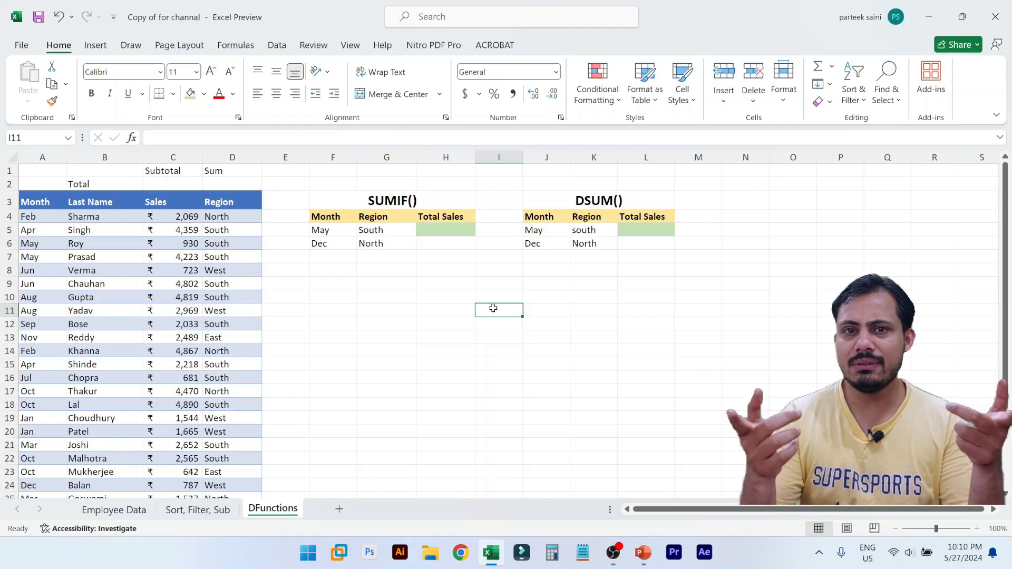
Clear the Month and Region criteria of both tables, in F5:G6 under SUMIF() and J5:K6 under DSUM()
click(168, 258)
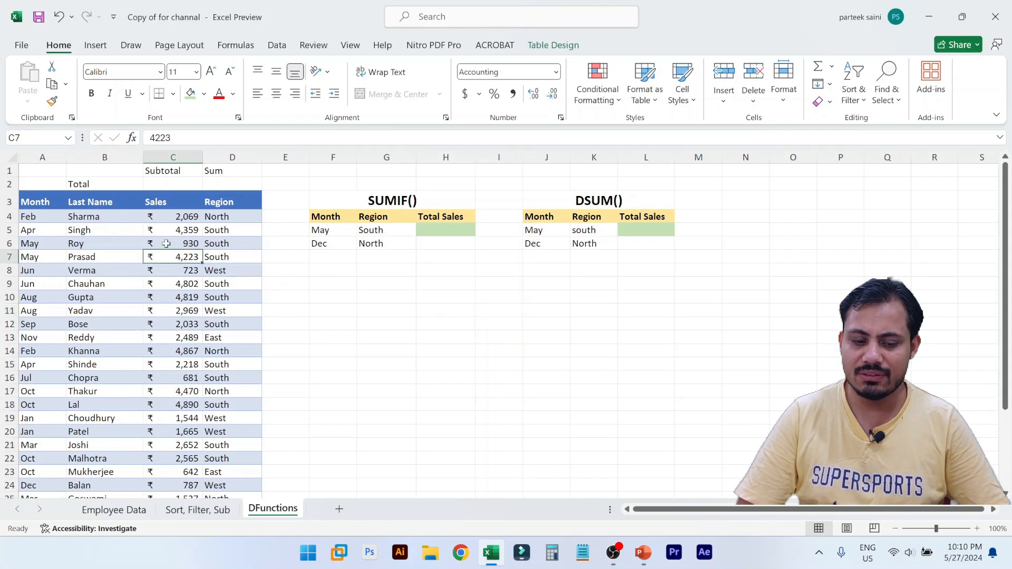
click(216, 232)
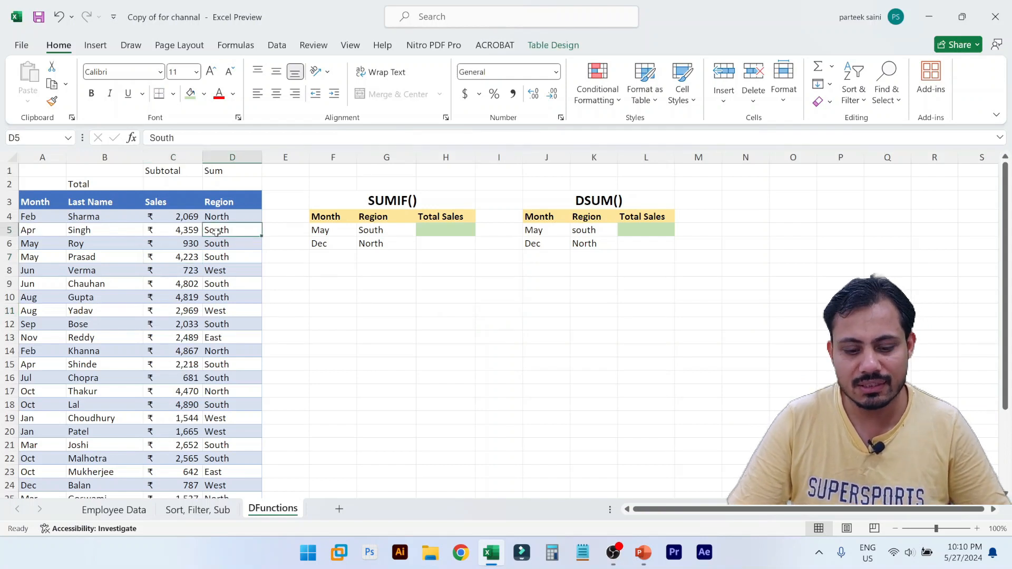
click(386, 271)
key(Up)
key(Left)
key(Up)
key(Up)
key(shift+Down)
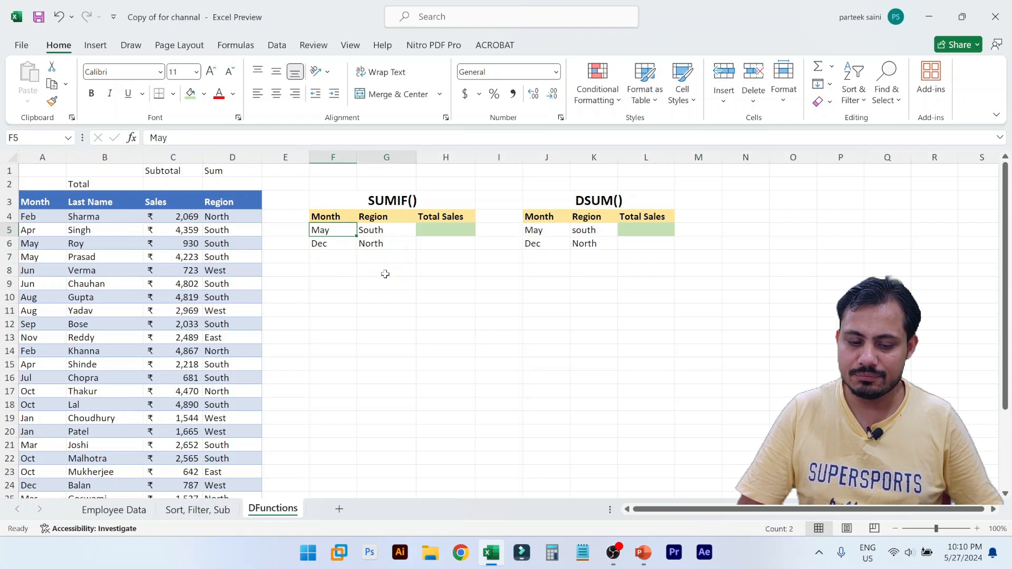
key(shift+Right)
key(Delete)
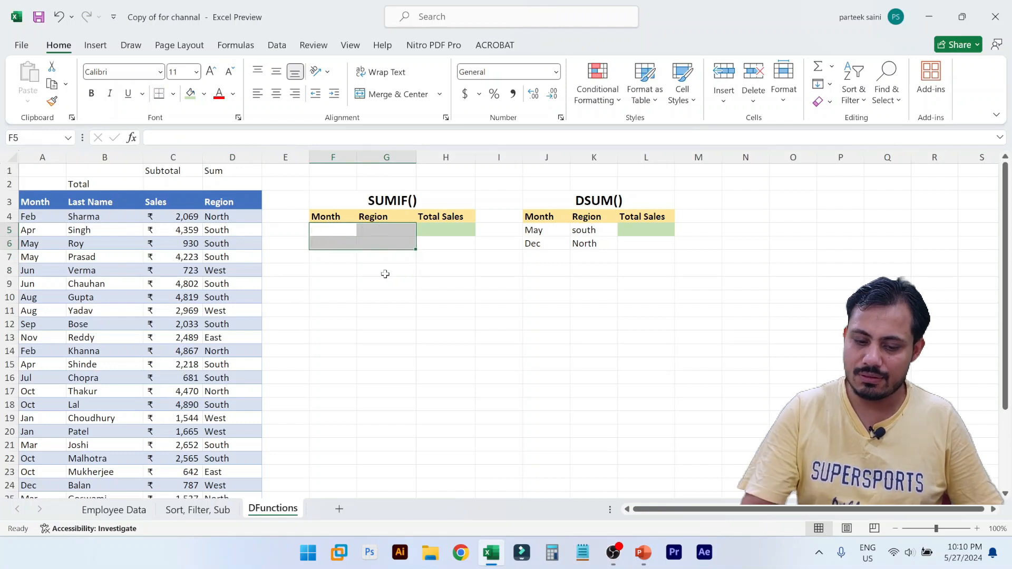
drag(534, 233, 583, 258)
key(Delete)
key(Left)
key(Left)
key(Left)
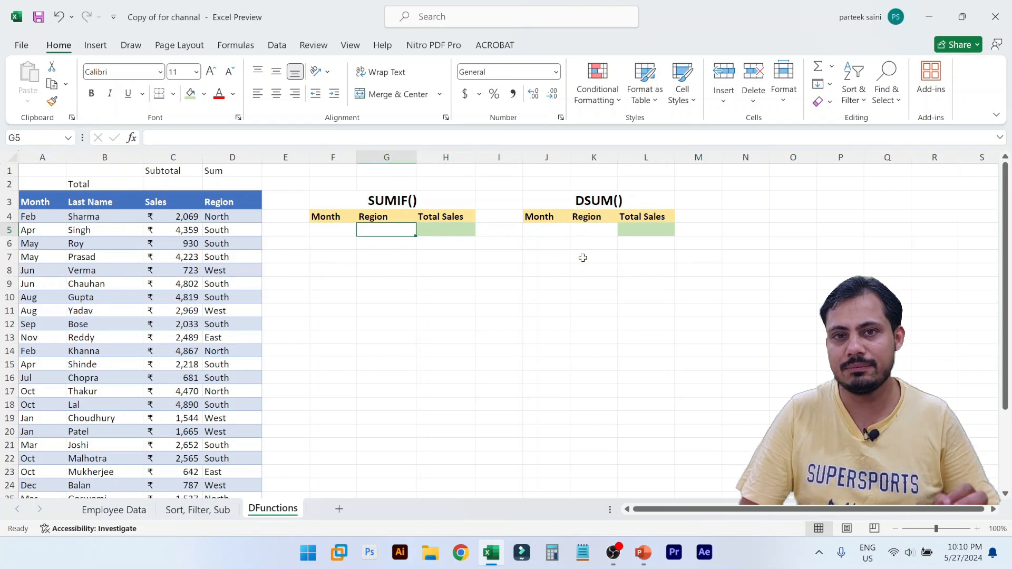
key(Left)
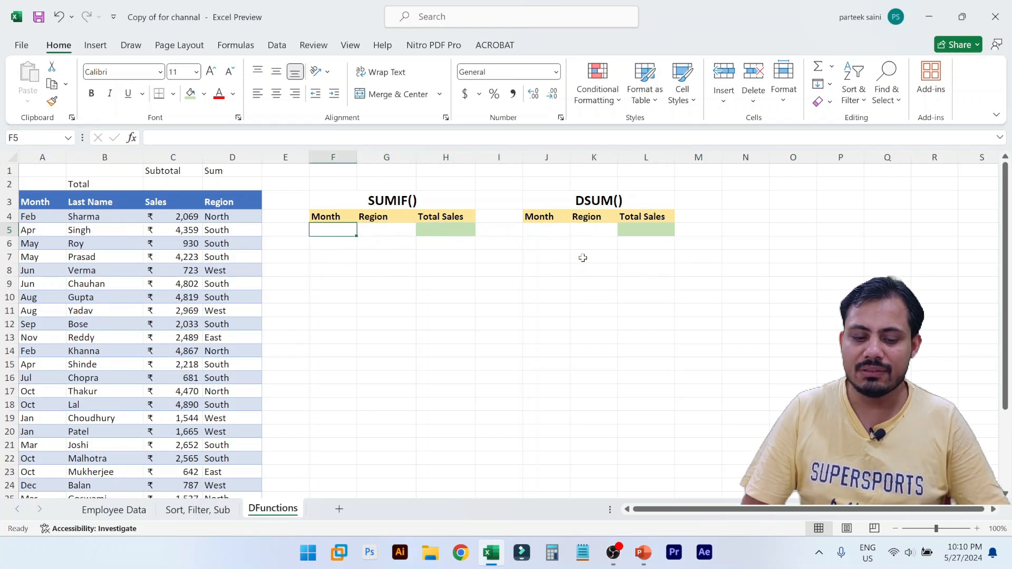
key(Right)
key(Right)
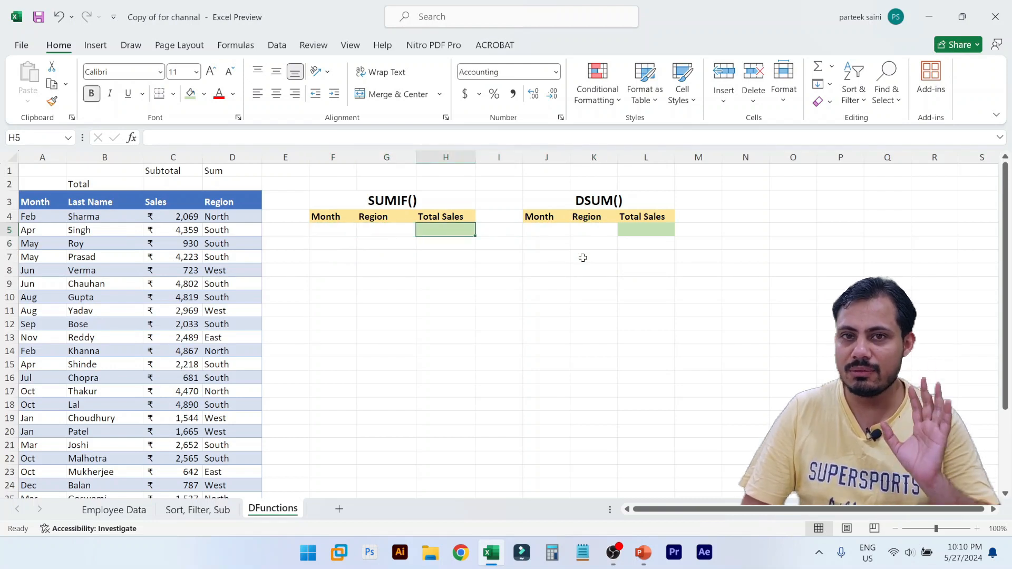
Remove the whole DSUM() table in columns J to L, leaving only the SUMIF() table beside the sales data
drag(549, 197, 637, 246)
key(ctrl+z)
key(ctrl+z)
key(ctrl+z)
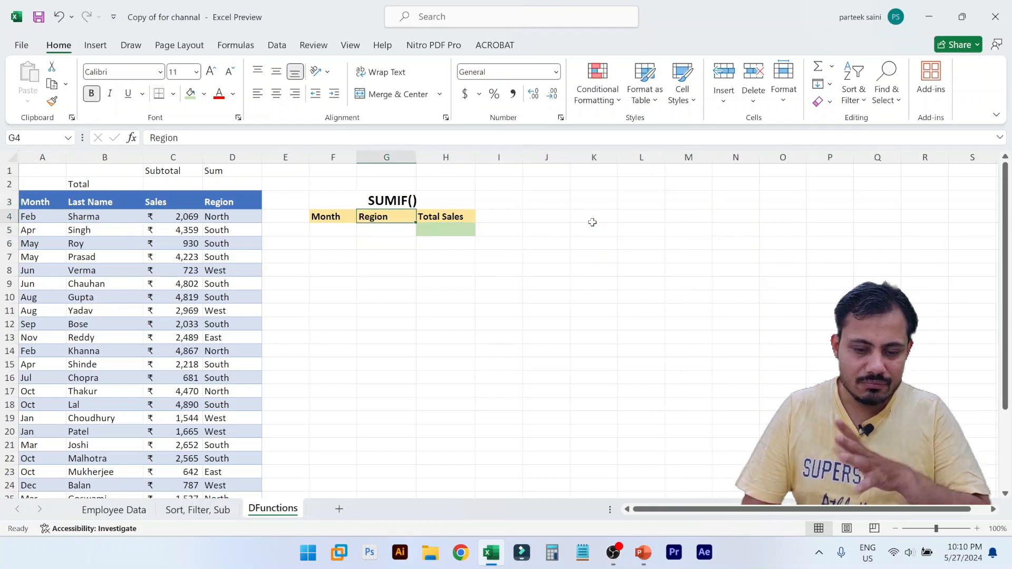
key(Down)
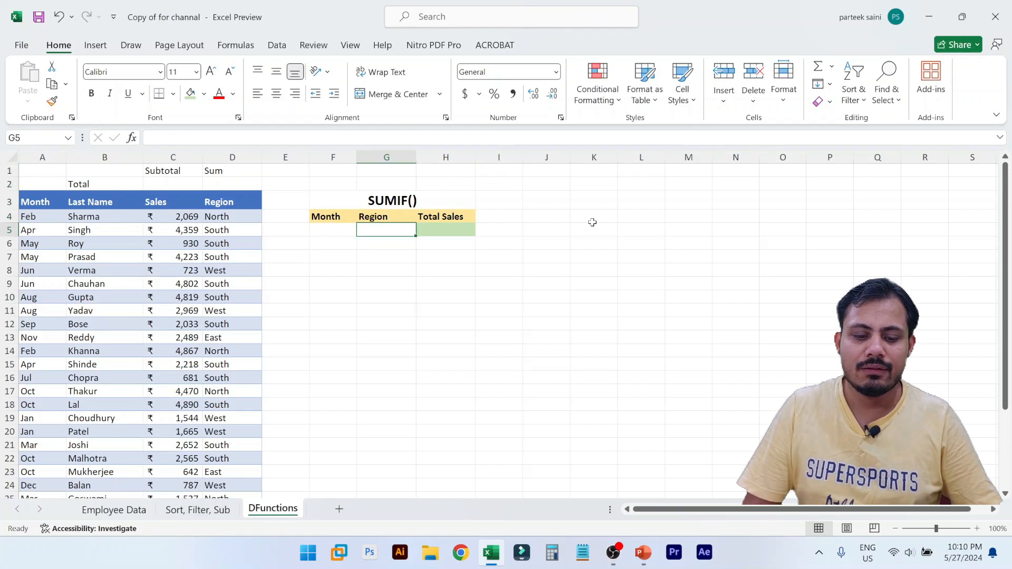
key(Left)
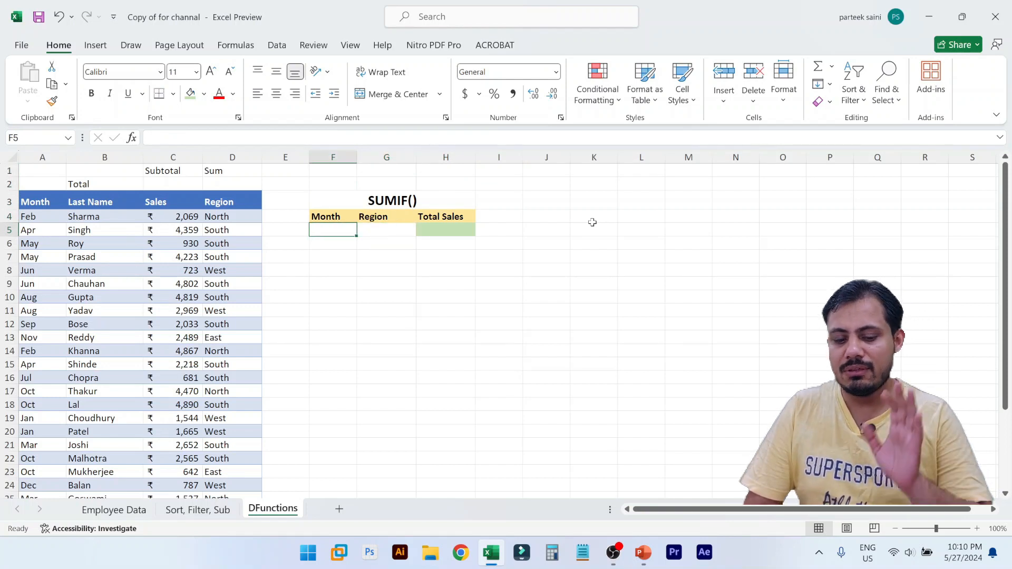
Start a SUMIF formula in the Total Sales cell H5
key(Right)
key(Right)
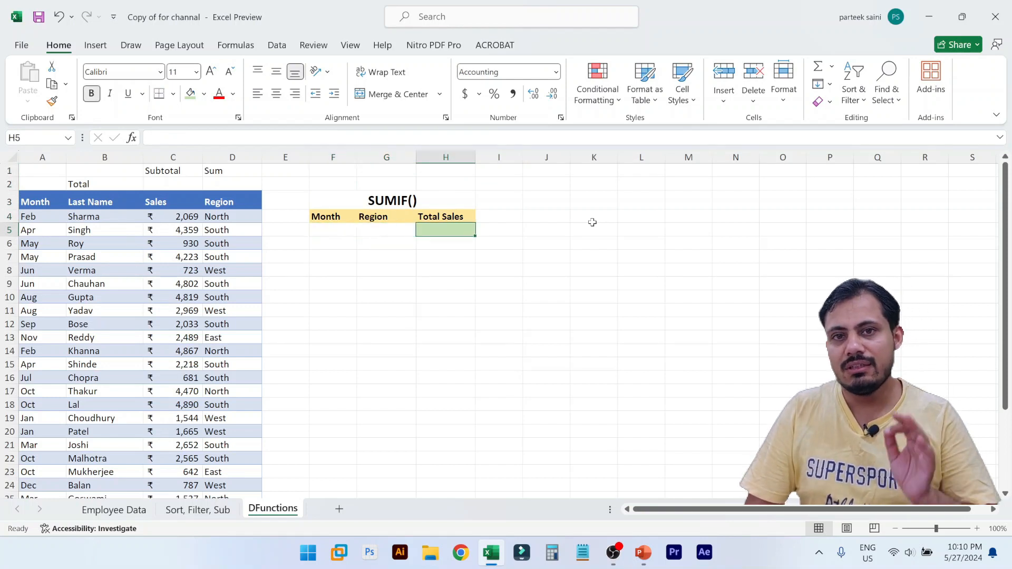
text(=)
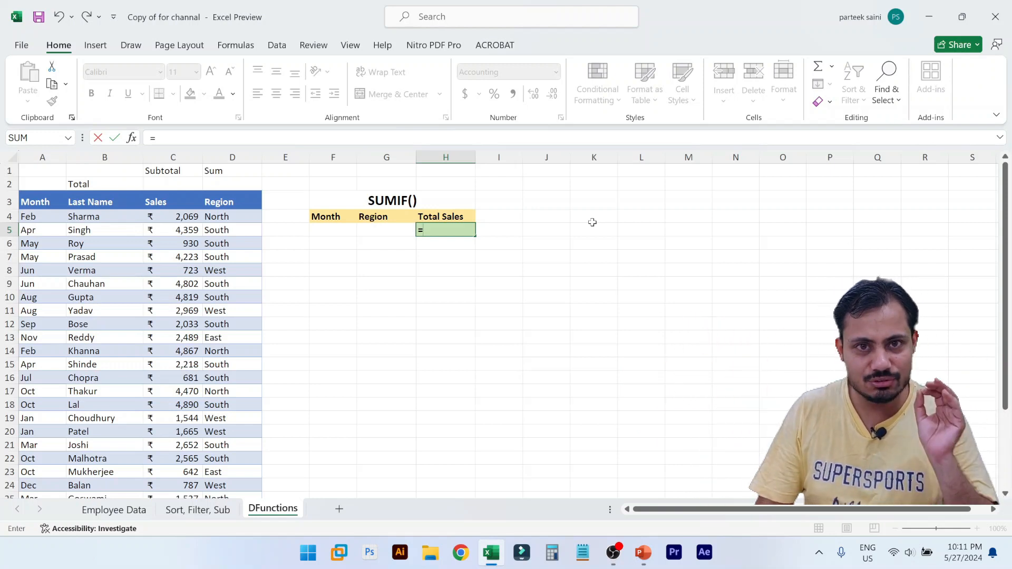
text(suj)
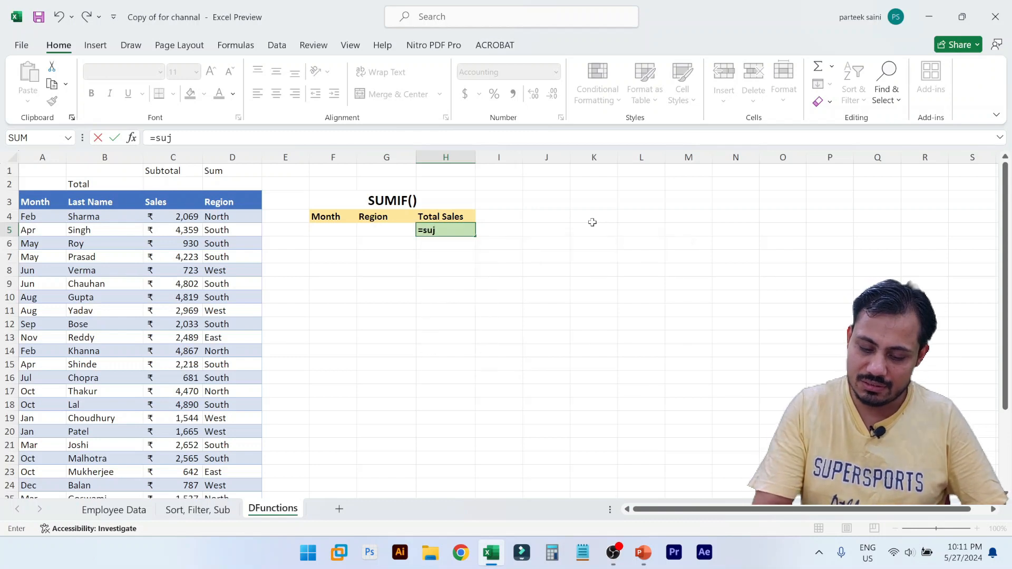
key(BackSpace)
text(m)
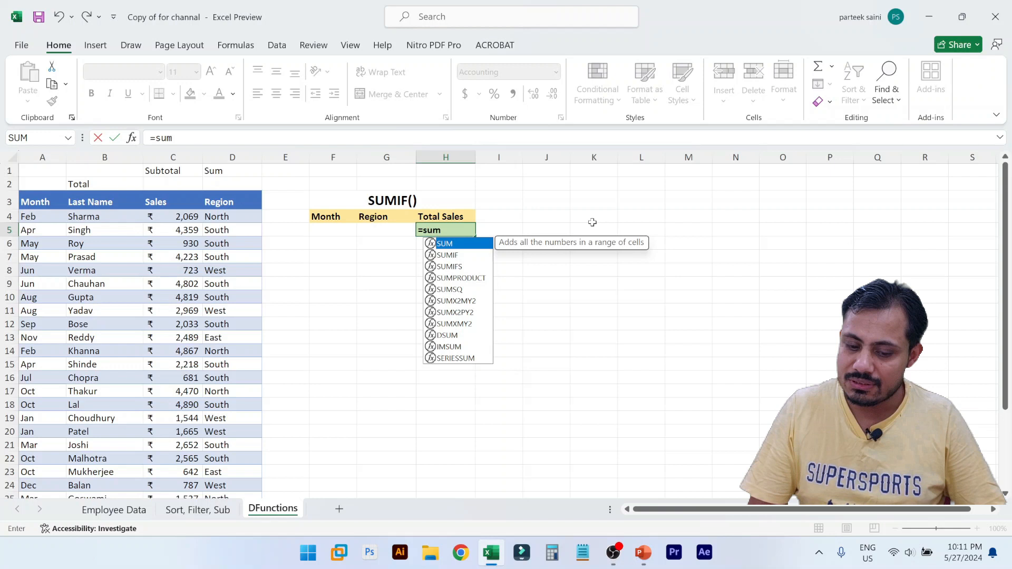
key(Down)
key(Down)
key(Down)
key(Down)
key(Down)
key(Down)
key(Down)
key(Down)
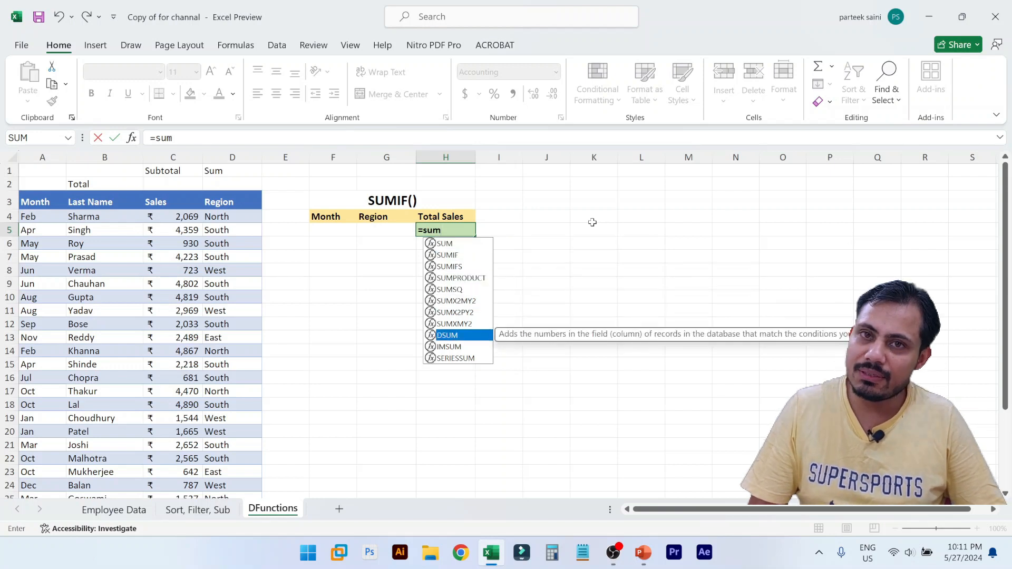
key(Up)
key(Up)
key(Up)
key(Up)
key(Up)
key(Up)
key(Up)
key(Up)
key(Down)
key(Tab)
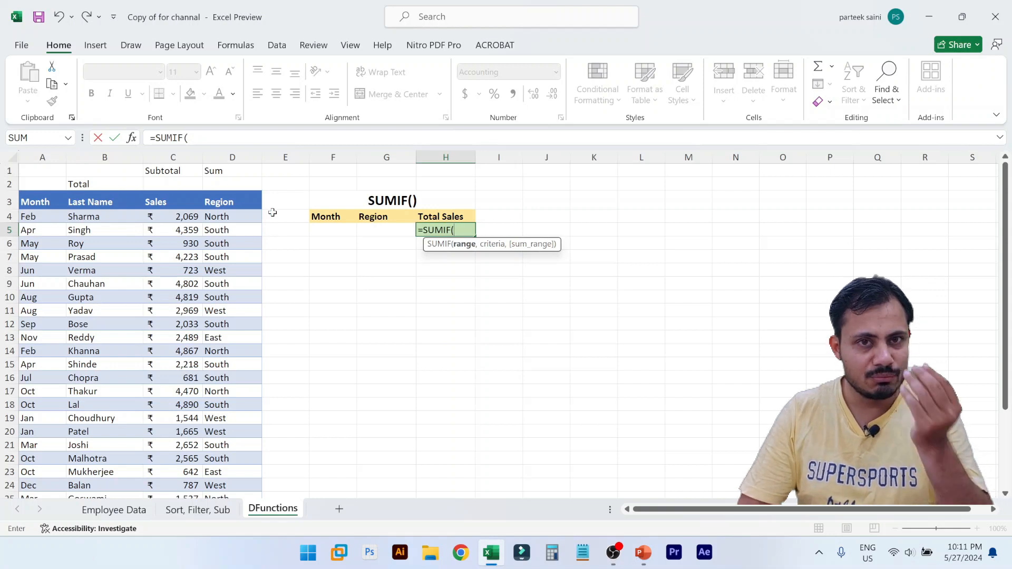
Open the function arguments for the SUMIF and set its range to the table's whole Region column
click(131, 138)
drag(638, 273, 445, 266)
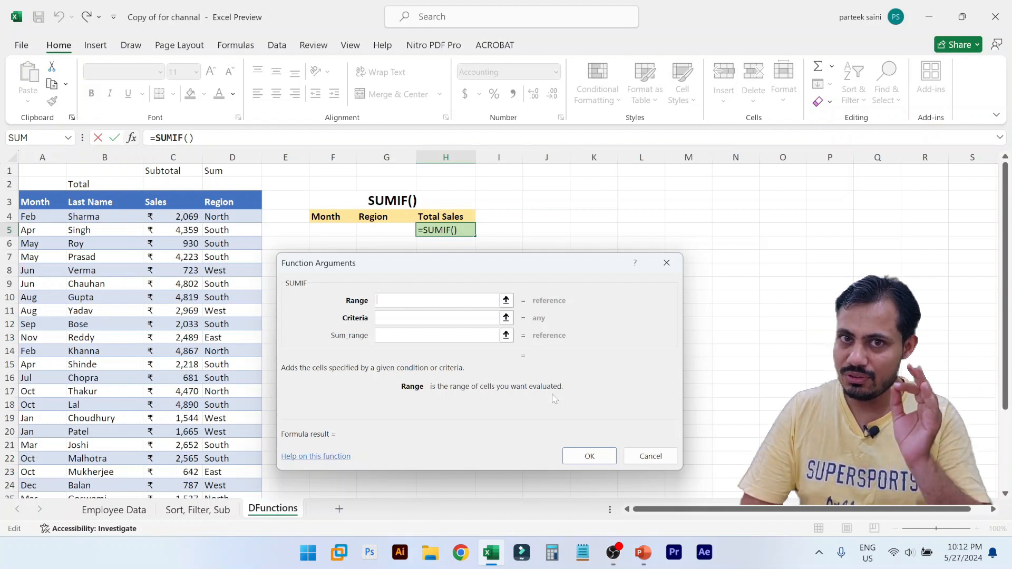
click(231, 214)
drag(231, 214, 227, 457)
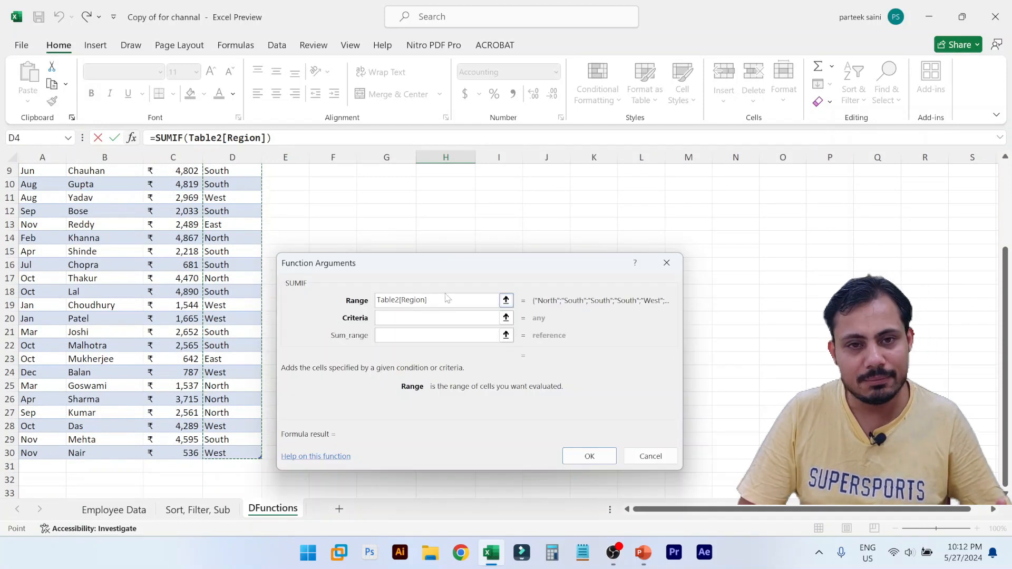
scroll(102, 222, up, 3)
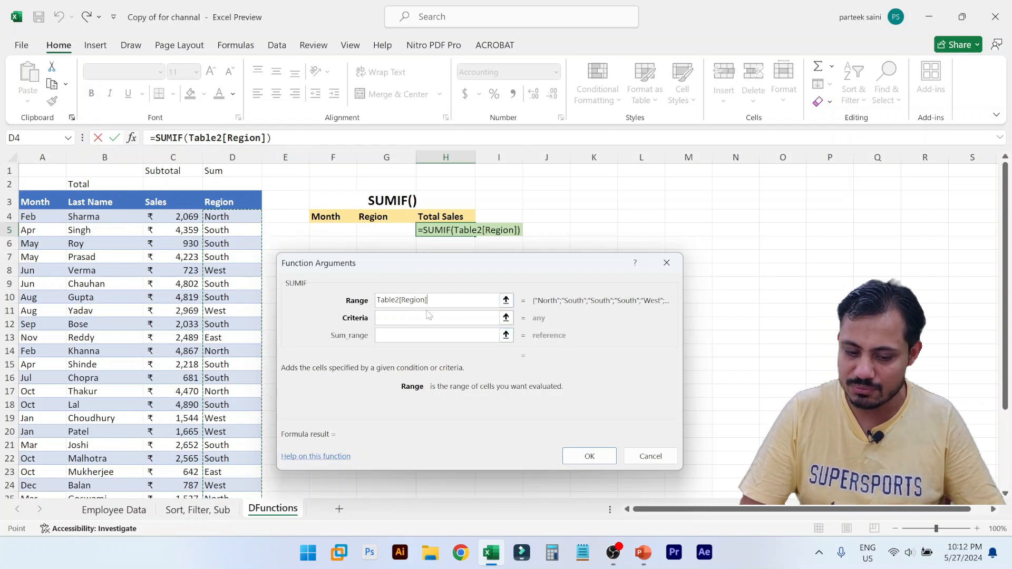
Try the literal text "North" as the SUMIF criteria, then clear the criteria entry
click(437, 317)
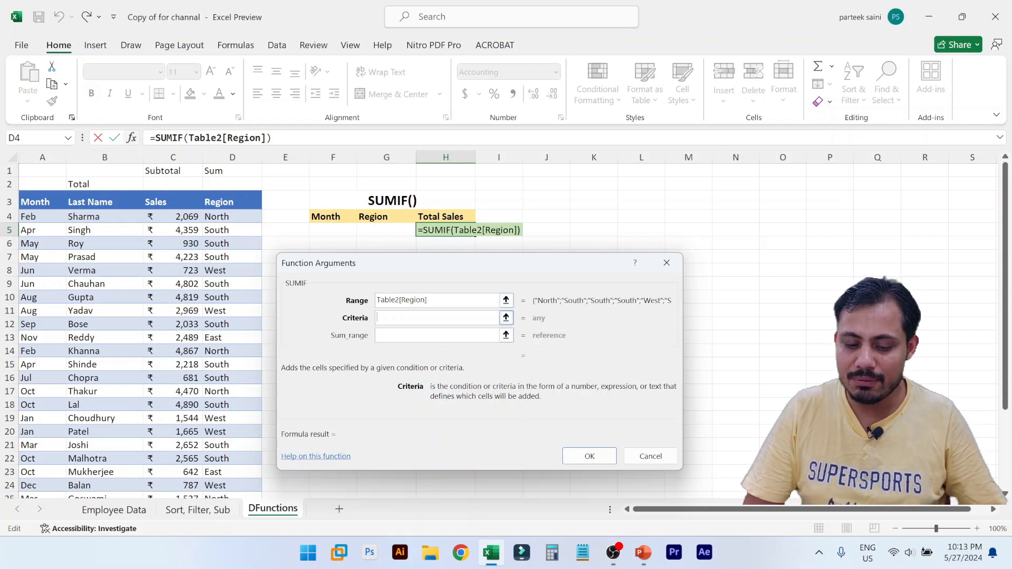
text(No)
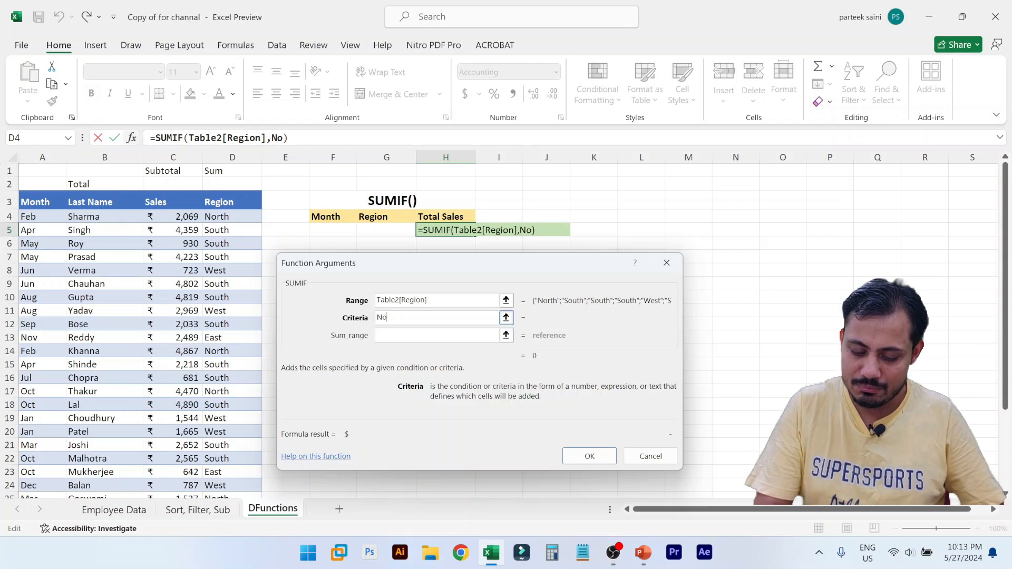
text(rth)
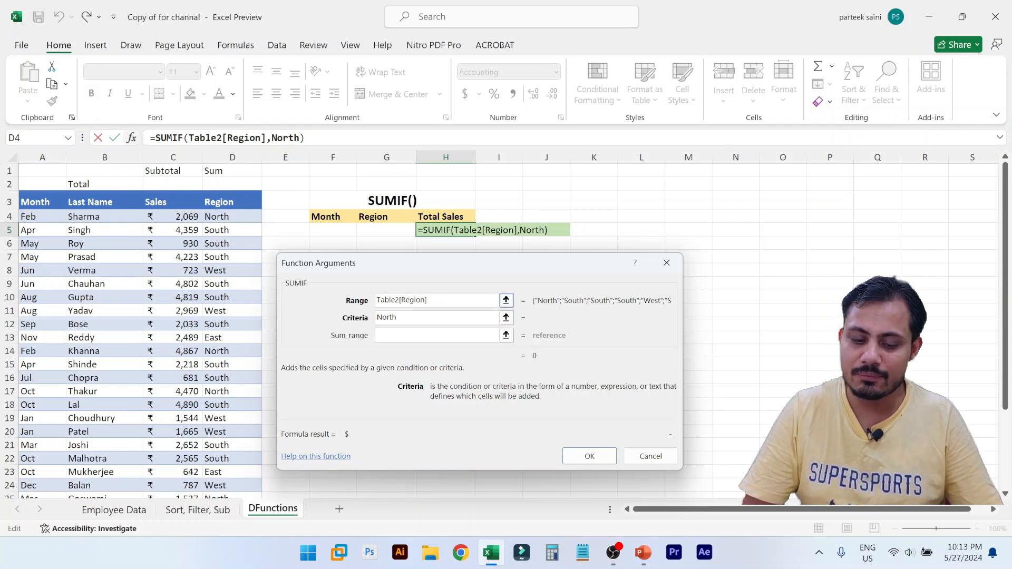
click(382, 299)
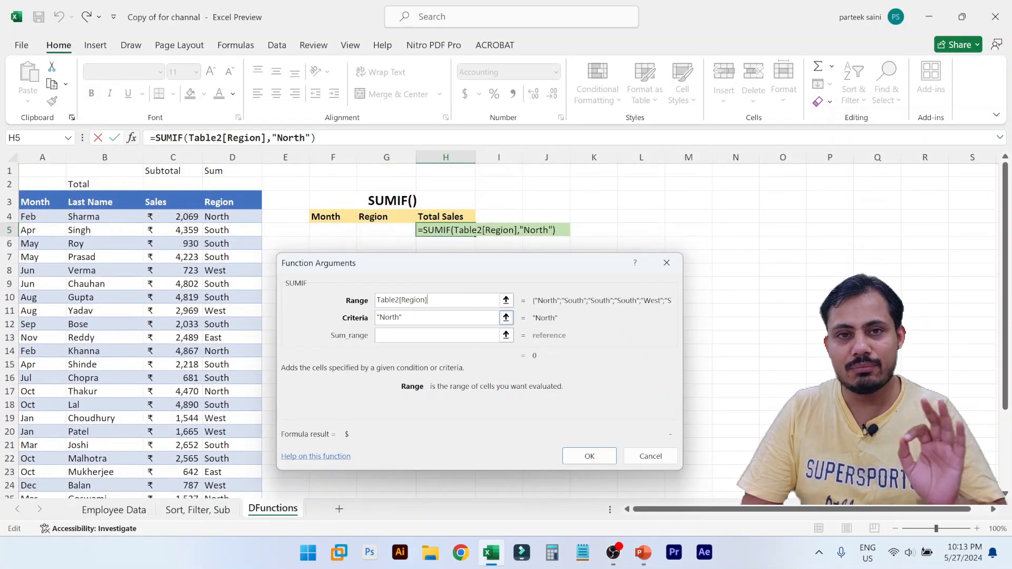
click(402, 317)
text(,)
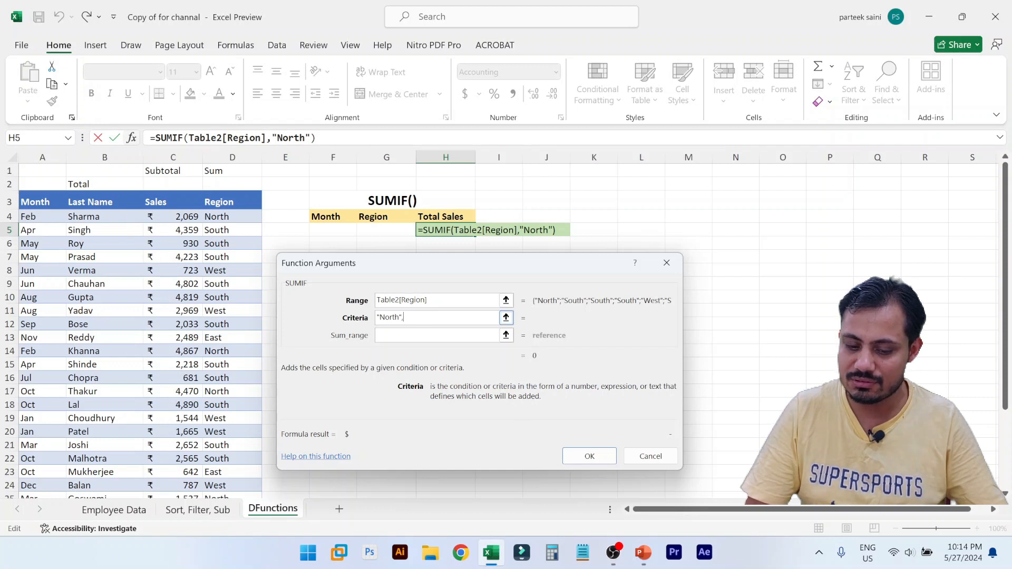
drag(334, 201, 446, 229)
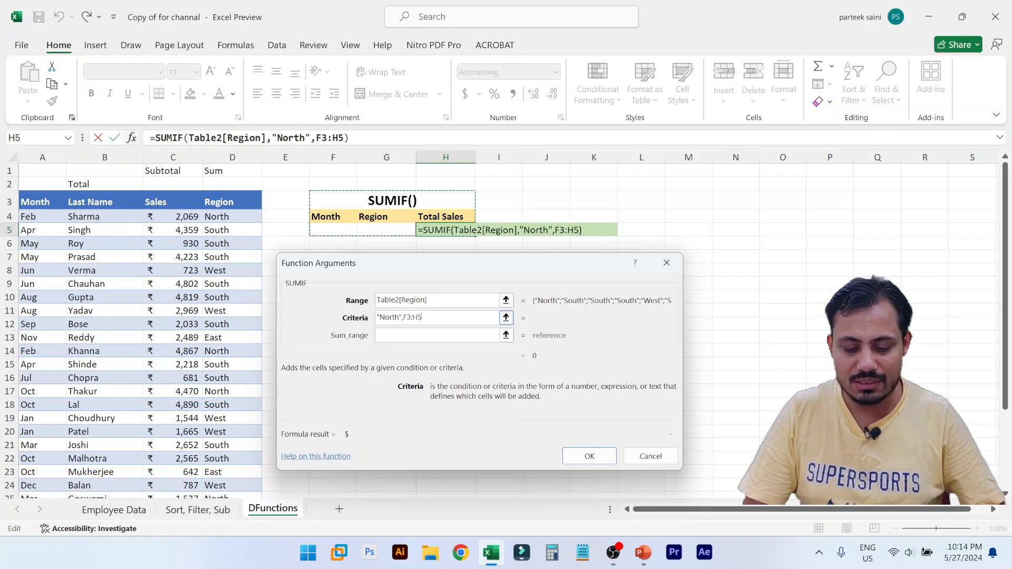
drag(424, 318, 377, 319)
key(BackSpace)
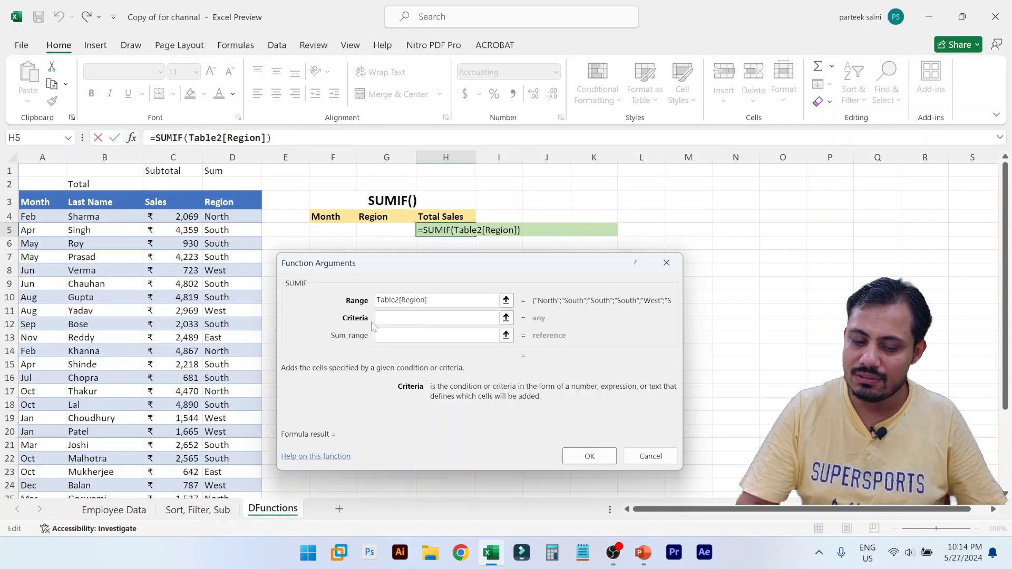
Set the SUMIF criteria to G5 and the sum range to the table's Sales column, and complete the formula
click(393, 231)
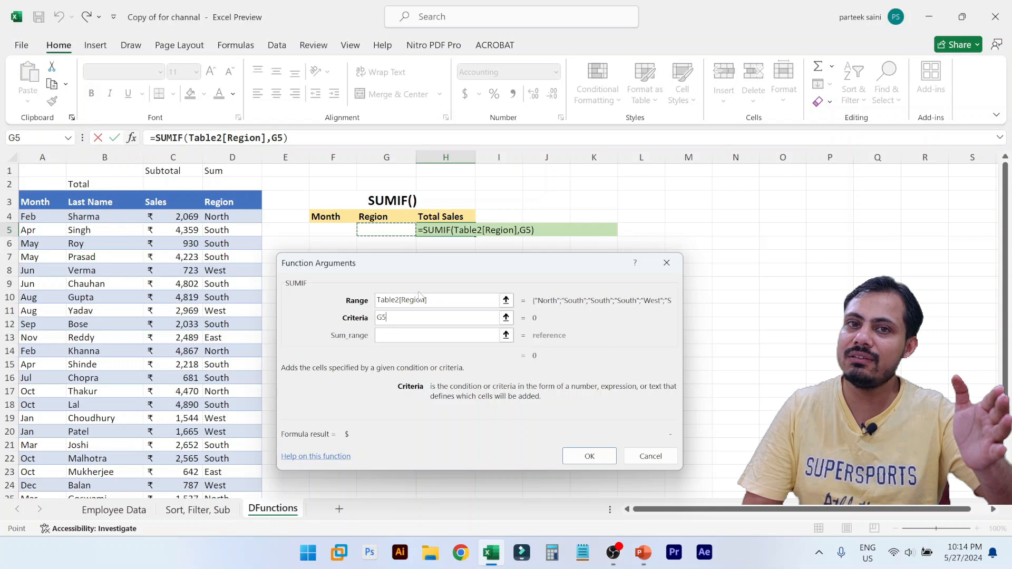
key(Tab)
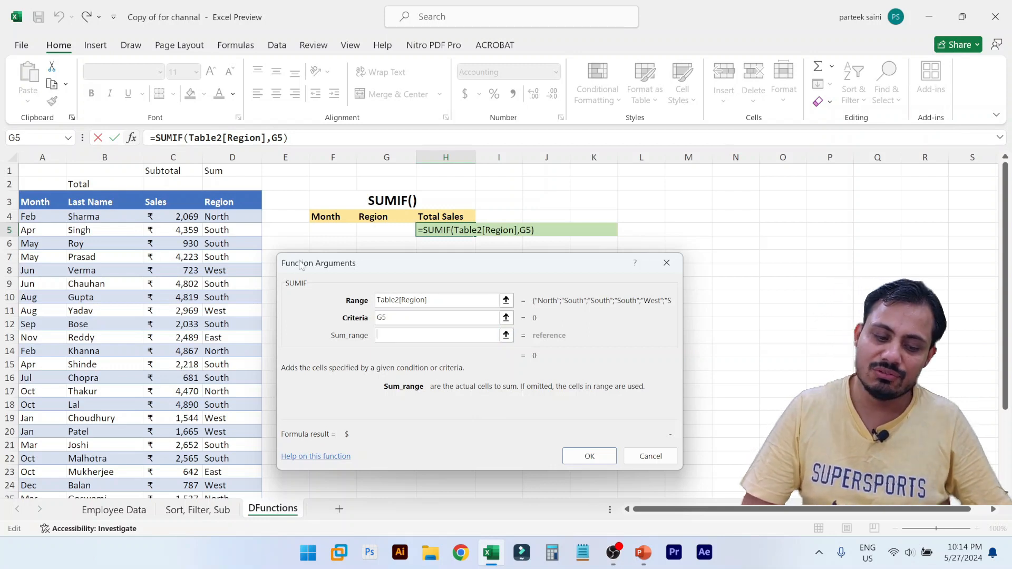
click(180, 216)
drag(180, 216, 174, 472)
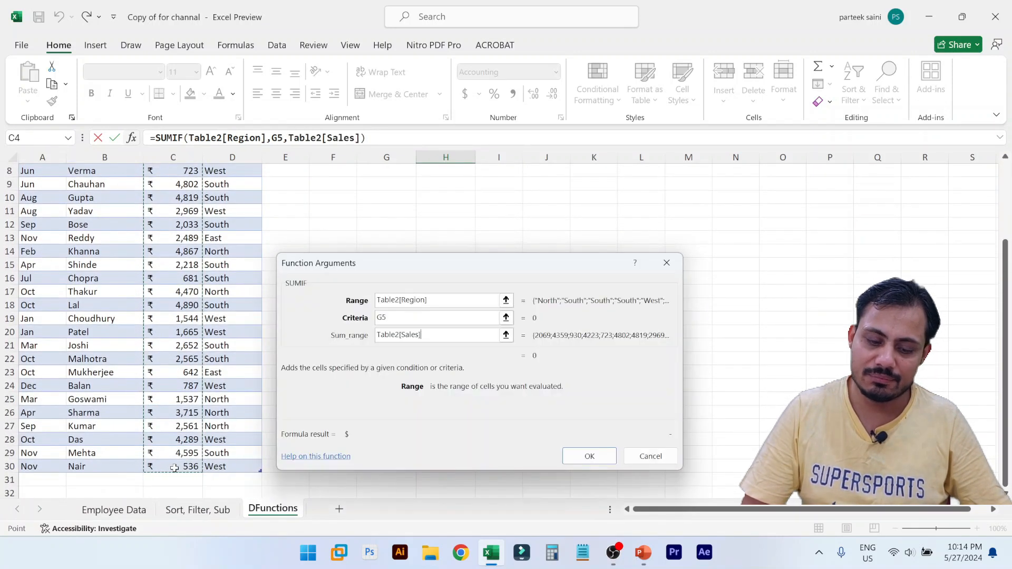
click(589, 456)
scroll(551, 375, up, 2)
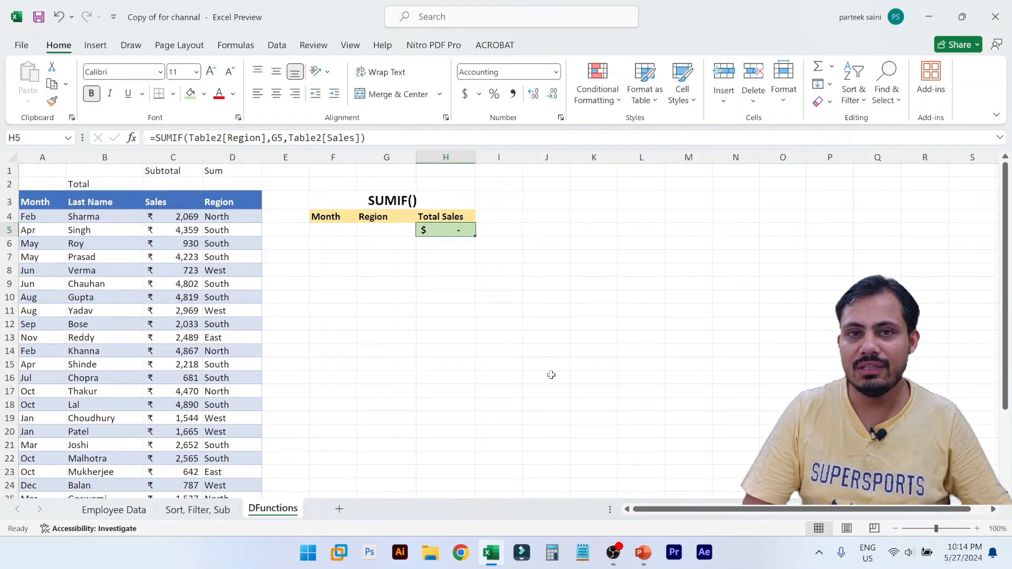
Enter North as the Region criterion in G5
key(Left)
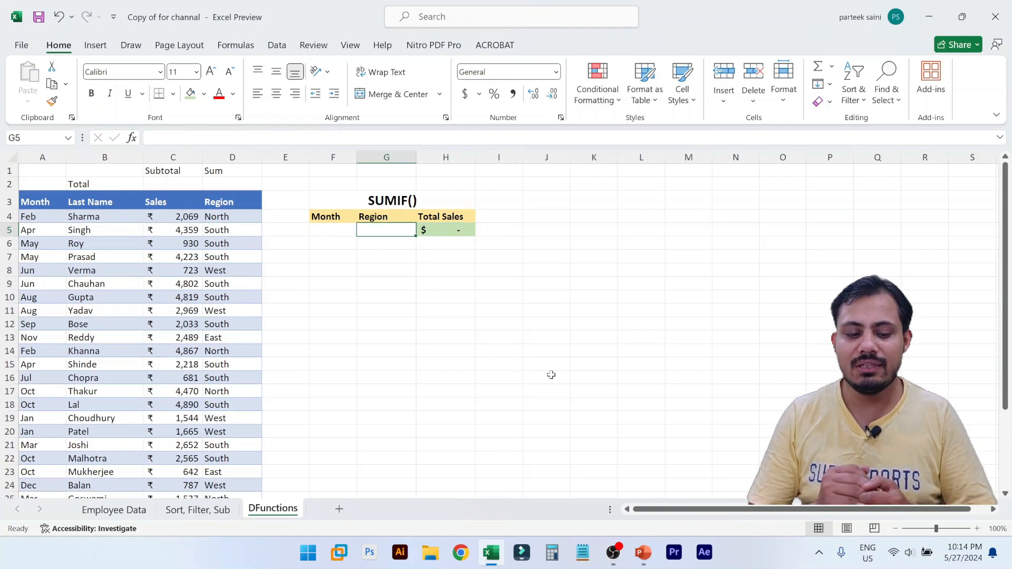
text(North)
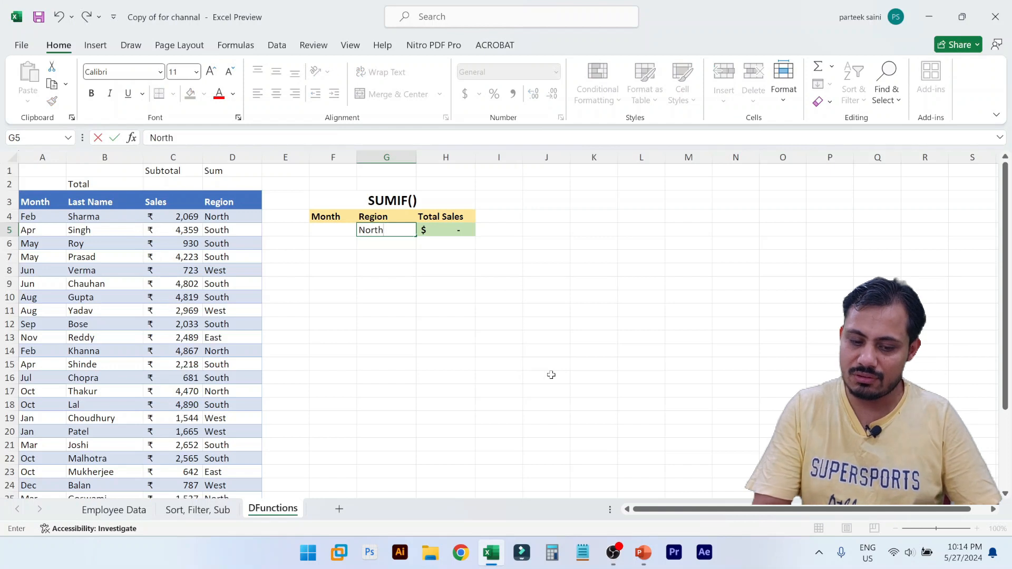
key(Return)
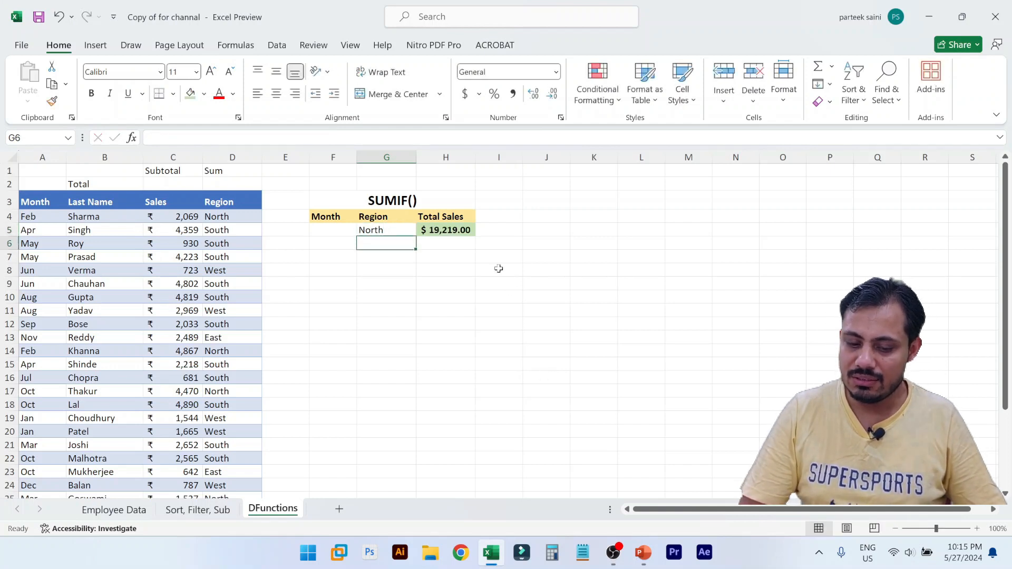
Open the detailed accounting format settings for the Total Sales cell H5 and set 0 decimal places
click(445, 230)
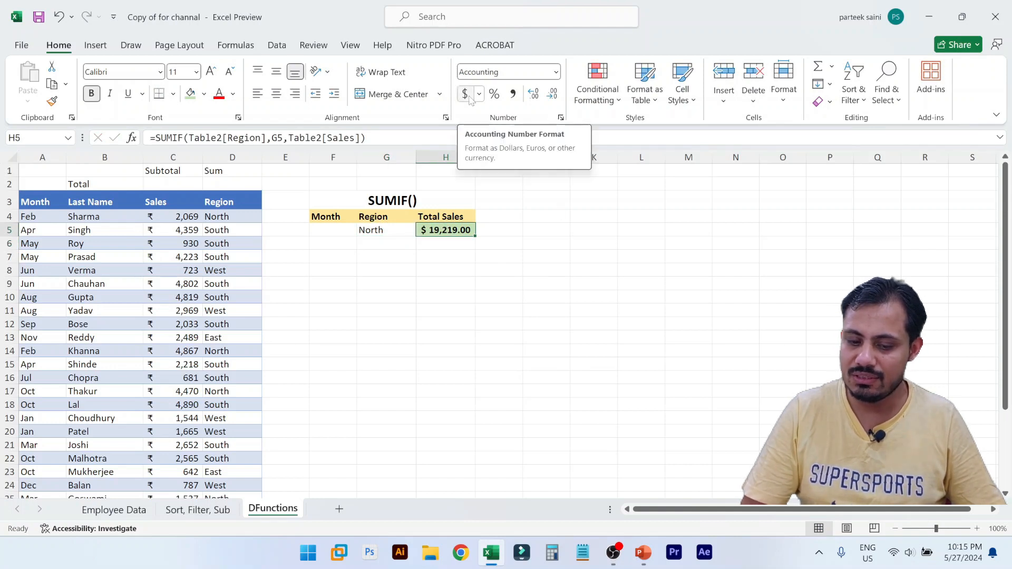
click(479, 95)
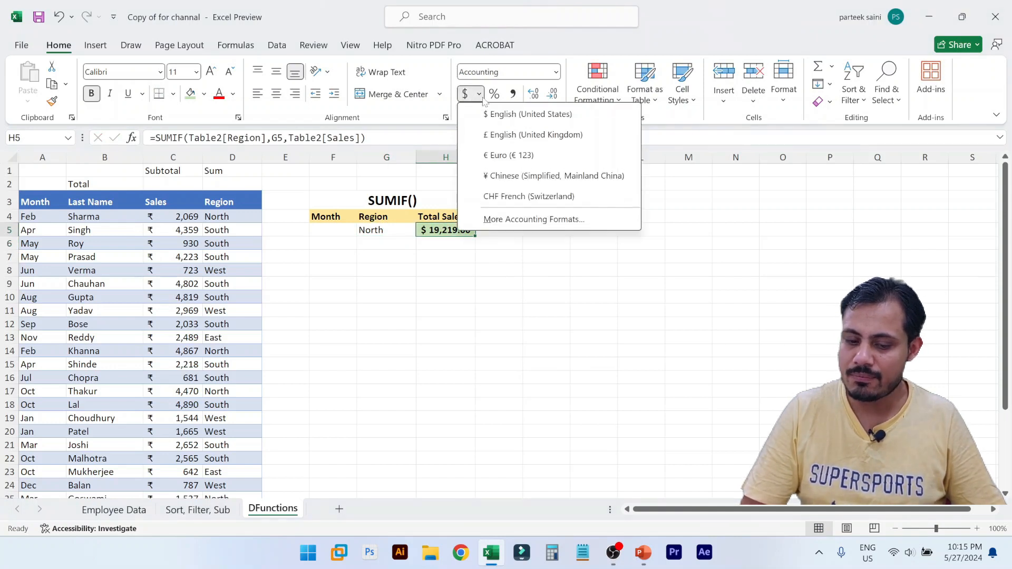
click(506, 220)
double_click(499, 274)
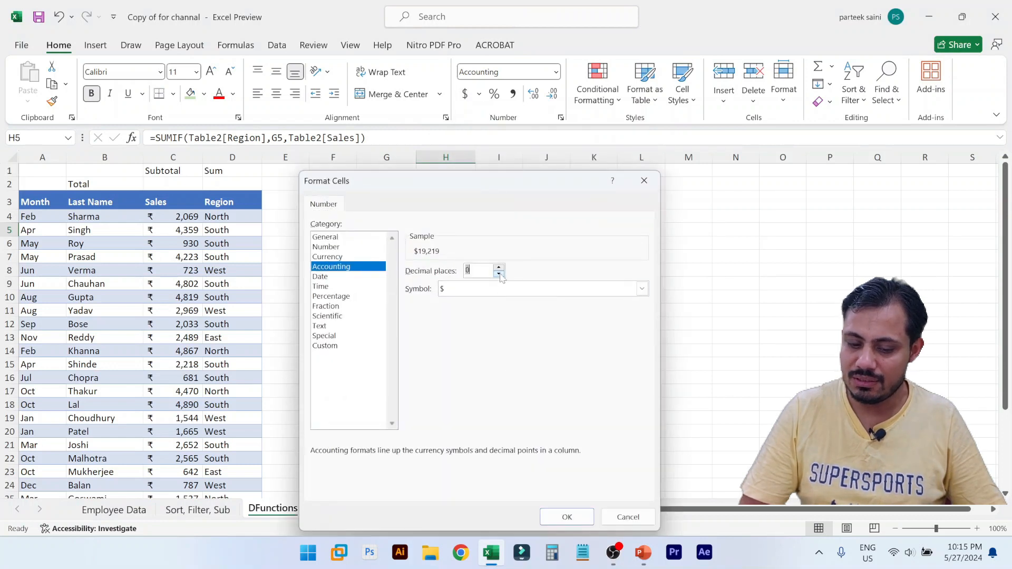
Set the accounting currency symbol to ₹ Hindi and apply the format to H5
click(524, 288)
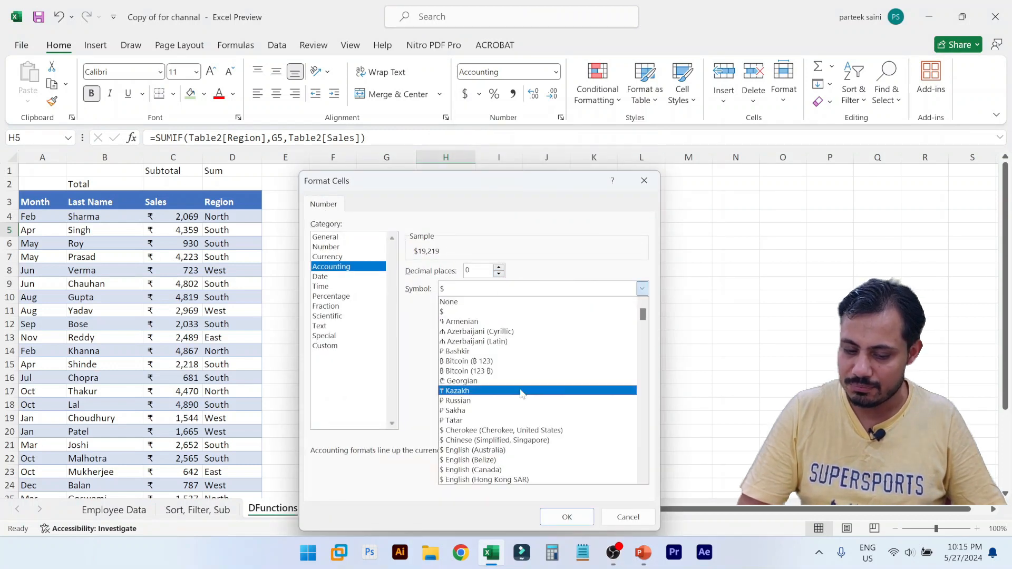
click(521, 391)
click(643, 291)
key(Down)
key(Down)
key(Down)
key(Down)
key(Down)
key(Down)
key(Down)
key(Down)
key(Down)
key(Down)
key(Down)
key(Down)
key(Down)
key(Down)
key(Down)
key(Down)
key(Down)
key(Down)
key(Down)
key(Down)
key(Down)
key(Down)
key(Down)
key(Down)
key(Down)
key(Down)
key(Down)
key(Down)
key(Down)
key(Down)
key(Down)
key(Down)
key(Down)
key(Down)
key(Down)
key(Down)
key(Down)
key(Down)
key(Down)
key(Down)
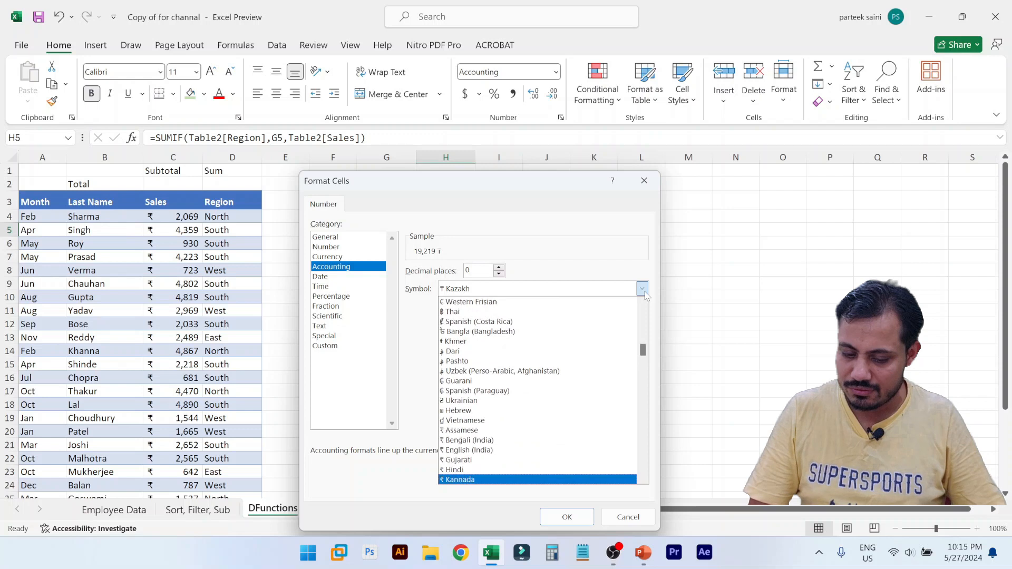
key(Down)
key(Up)
key(Up)
key(Return)
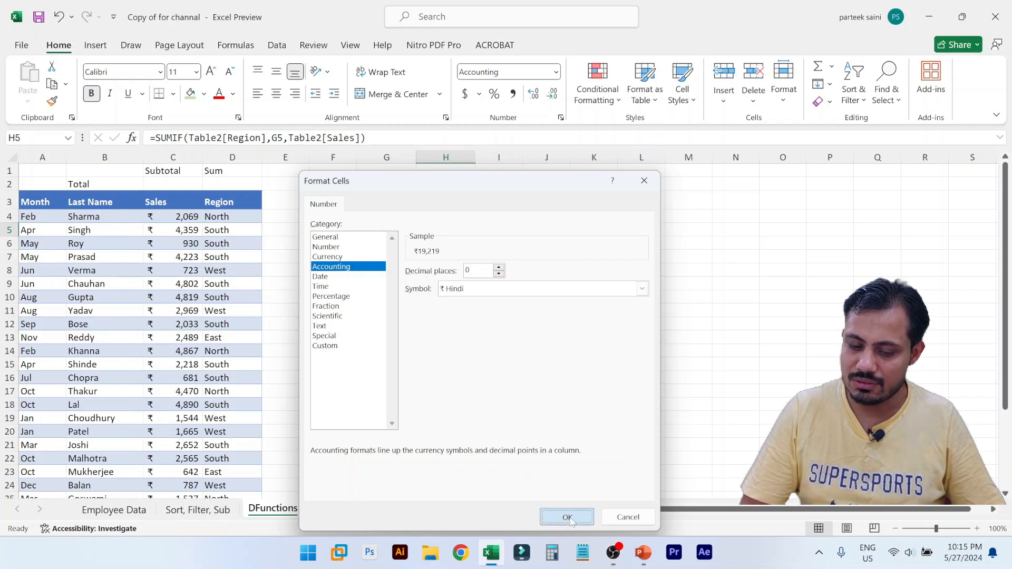
click(567, 518)
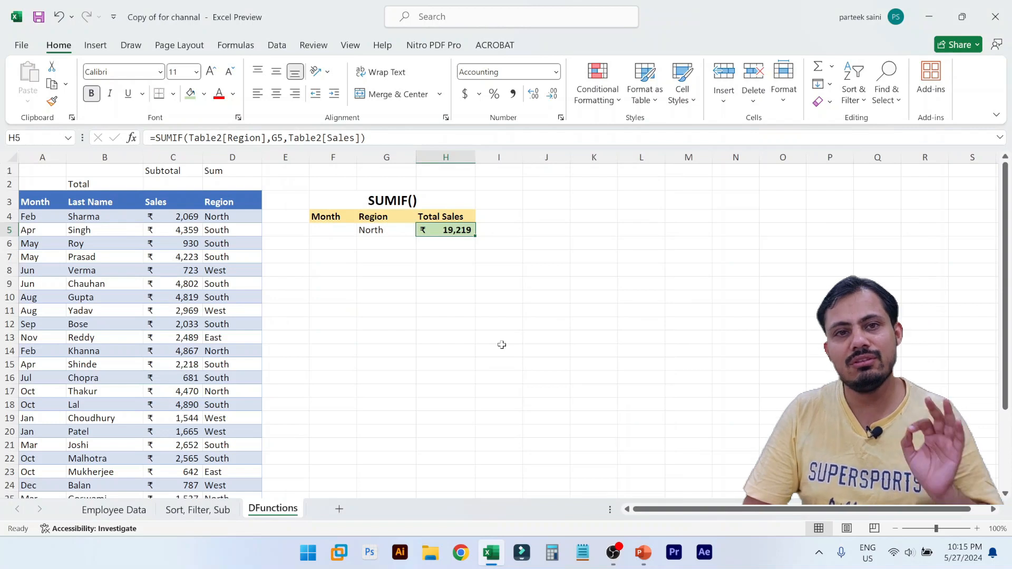
Replace the Region criterion in G5 with South
click(432, 309)
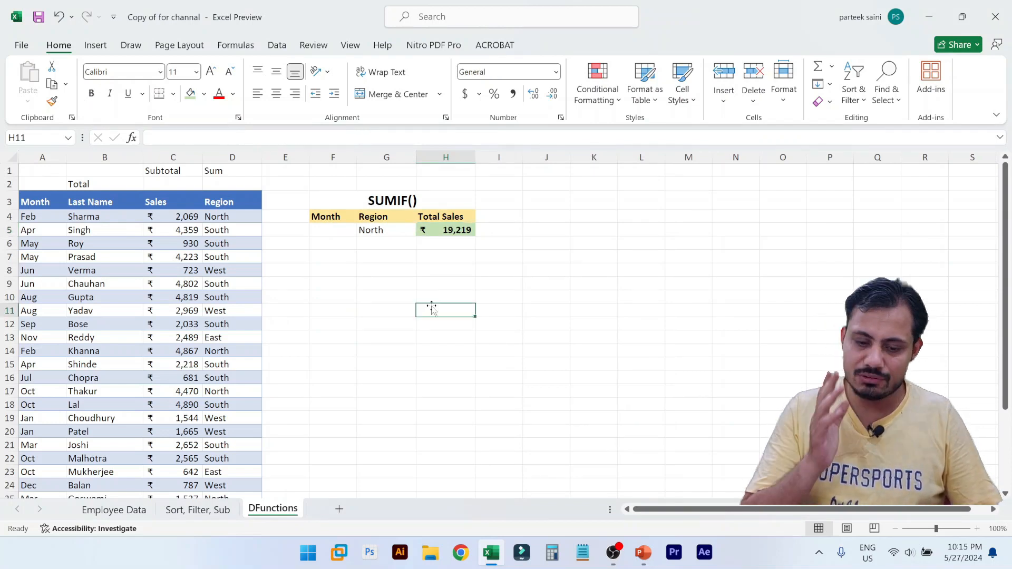
key(Up)
key(Up)
key(Up)
key(Up)
key(Up)
key(Up)
key(Left)
key(Delete)
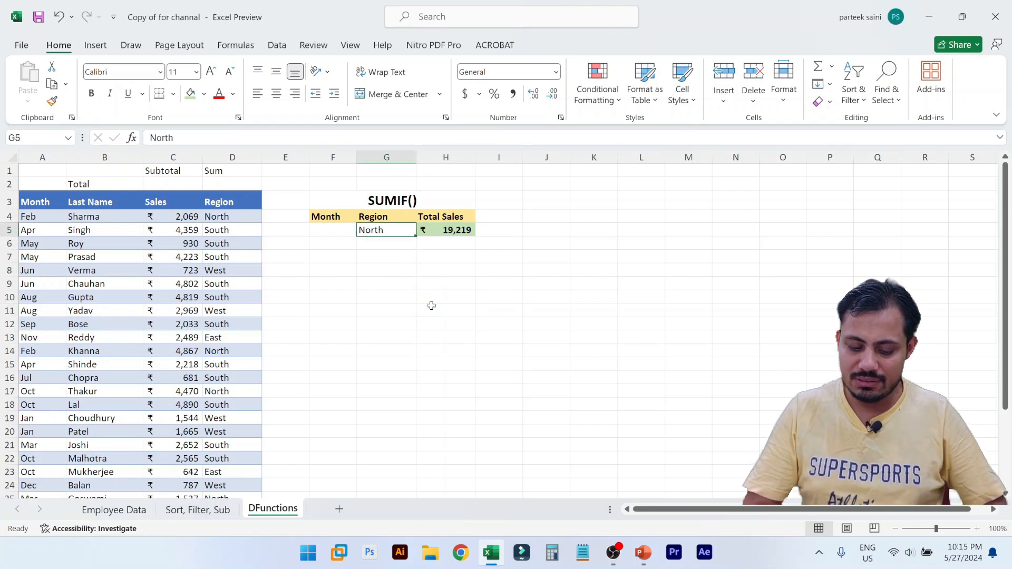
text(South)
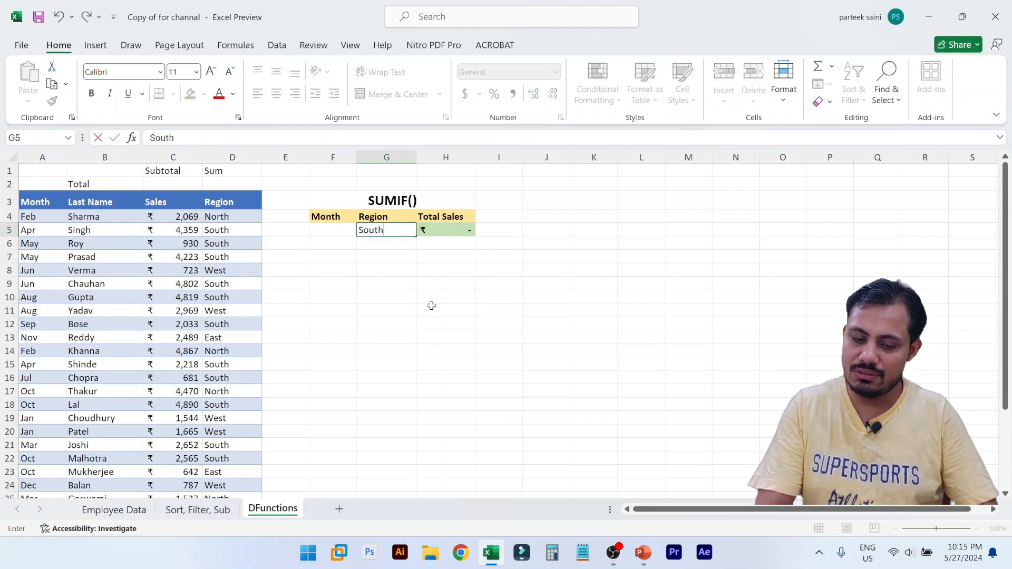
key(Return)
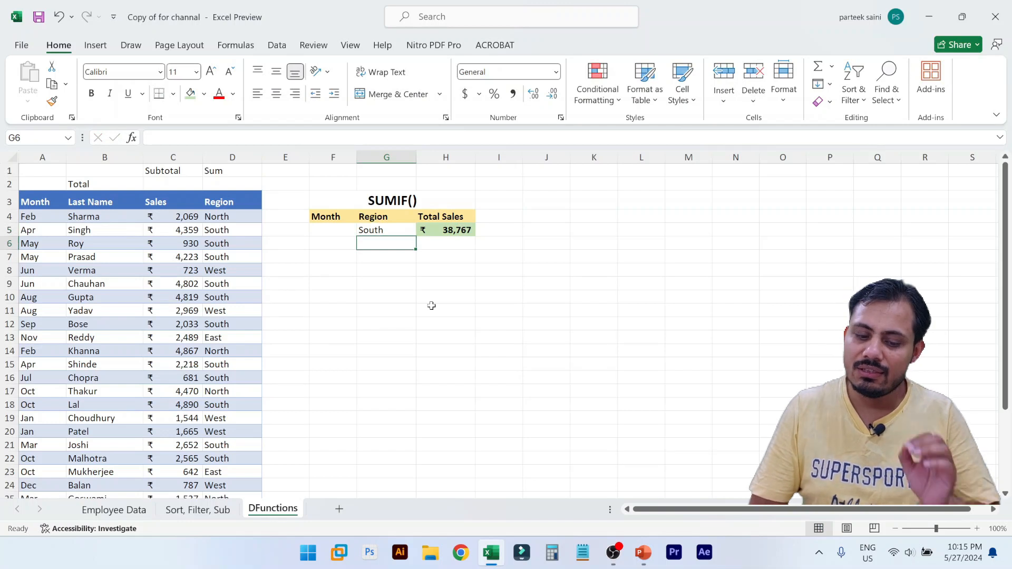
Turn on filtering for the sales table and filter the Region column to show only South
key(Left)
key(Left)
key(Left)
key(Up)
key(Up)
key(Up)
key(ctrl+shift+l)
key(alt+Down)
key(Up)
key(Down)
key(Down)
key(space)
key(Down)
key(Down)
key(Down)
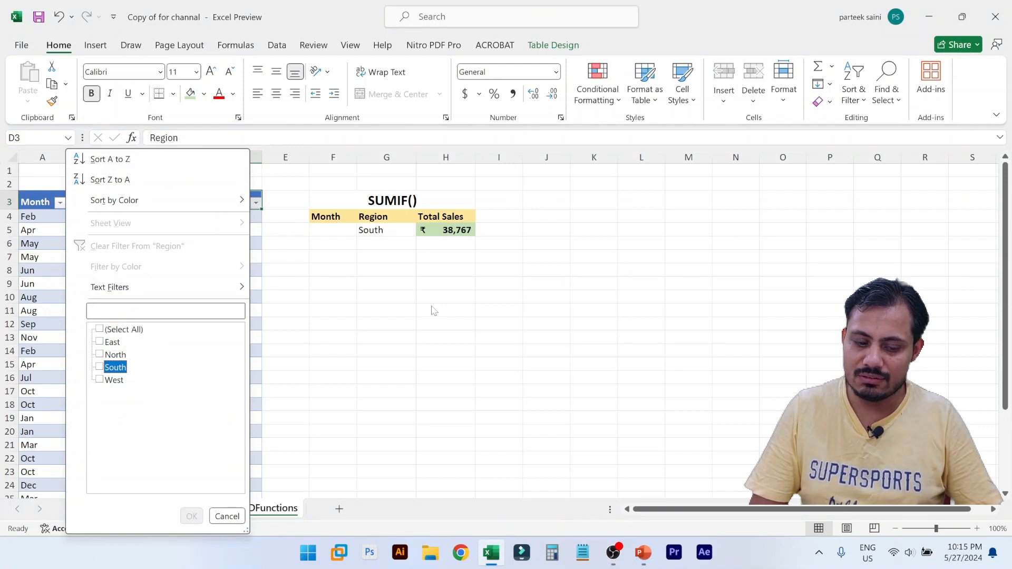
key(space)
key(Return)
Select all visible South values in the Sales column to compare their sum with the SUMIF total in H5
key(Down)
key(Left)
key(ctrl+shift+Down)
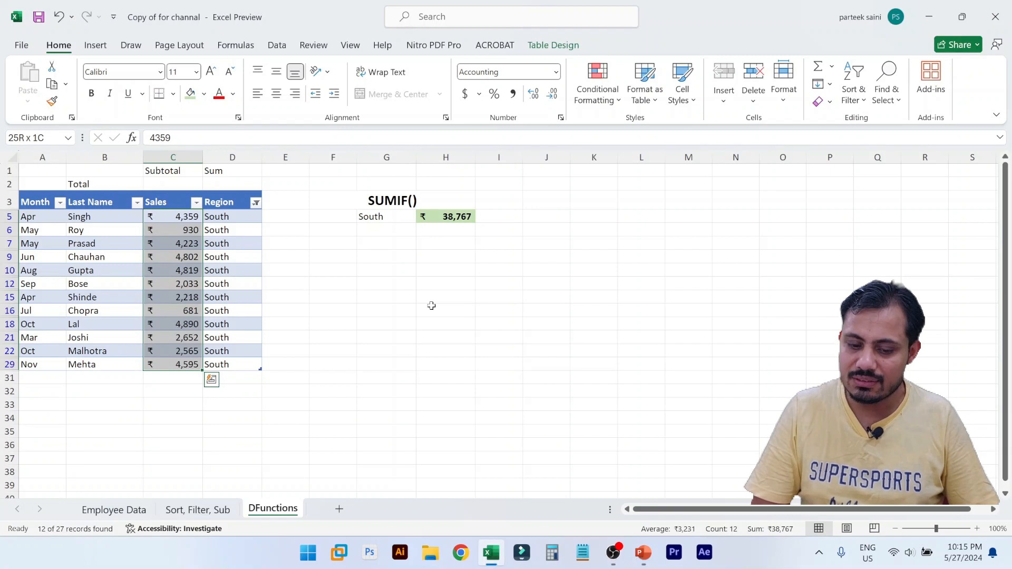
click(466, 216)
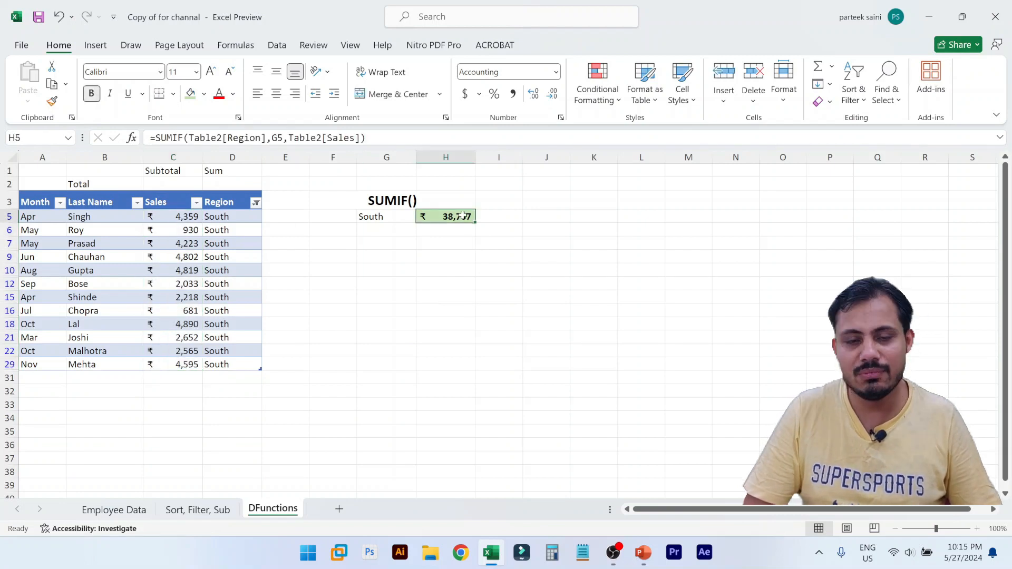
Remove the filter from the sales table so all regions are listed
key(Left)
key(Left)
key(Left)
key(Left)
key(Up)
key(ctrl+shift+l)
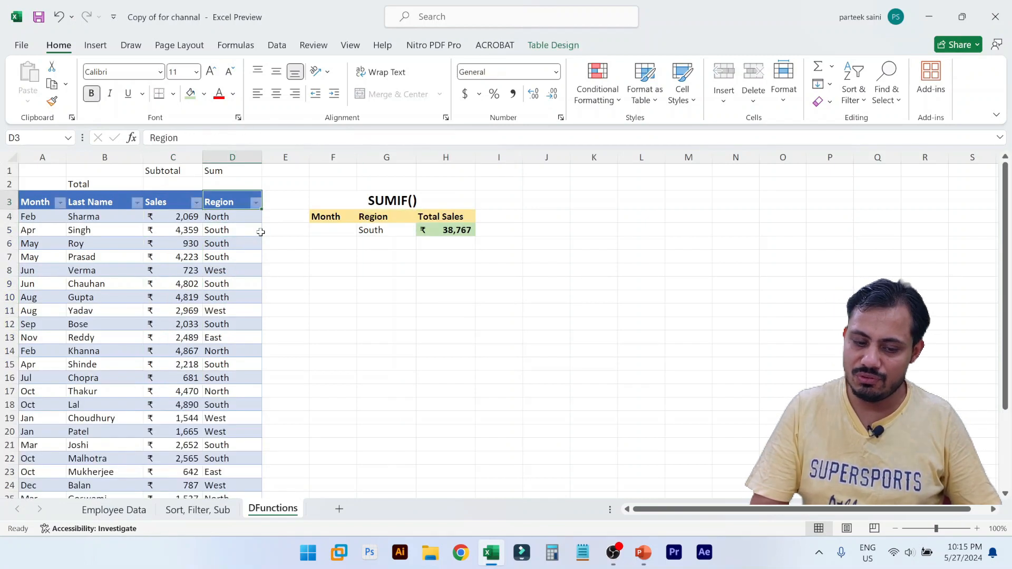
key(Left)
key(Right)
key(Right)
key(Down)
key(Right)
key(Down)
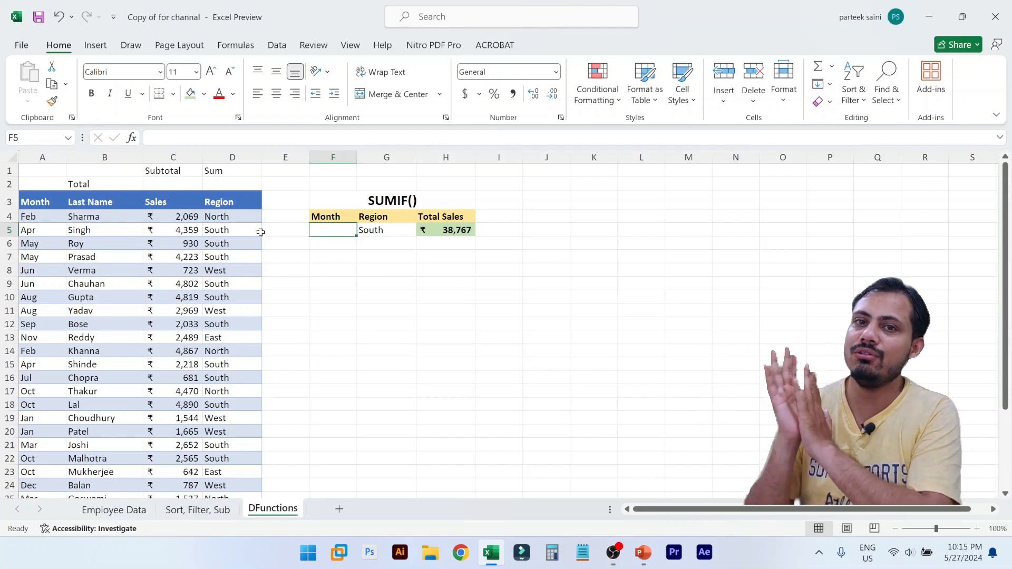
text(apr)
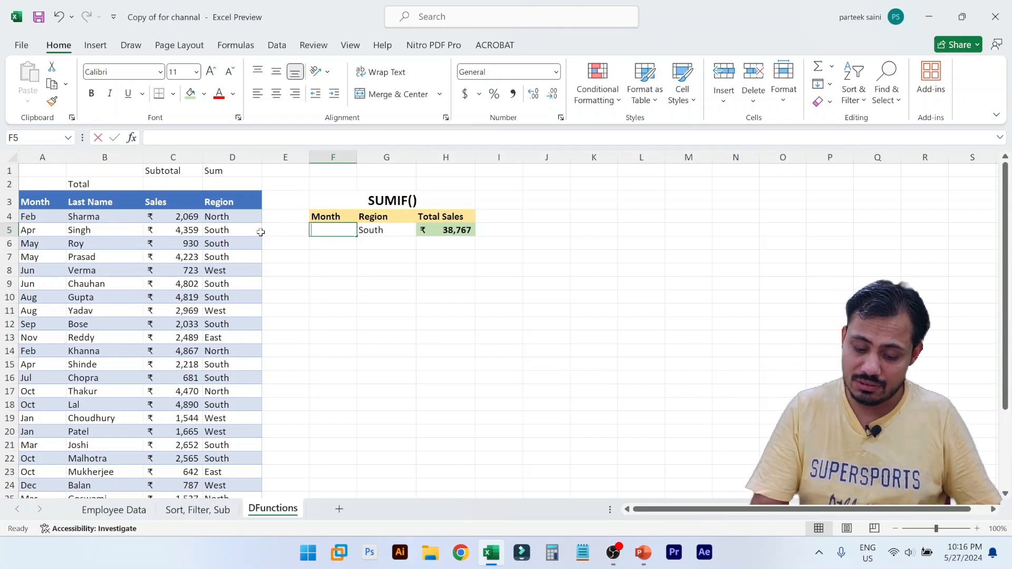
key(Return)
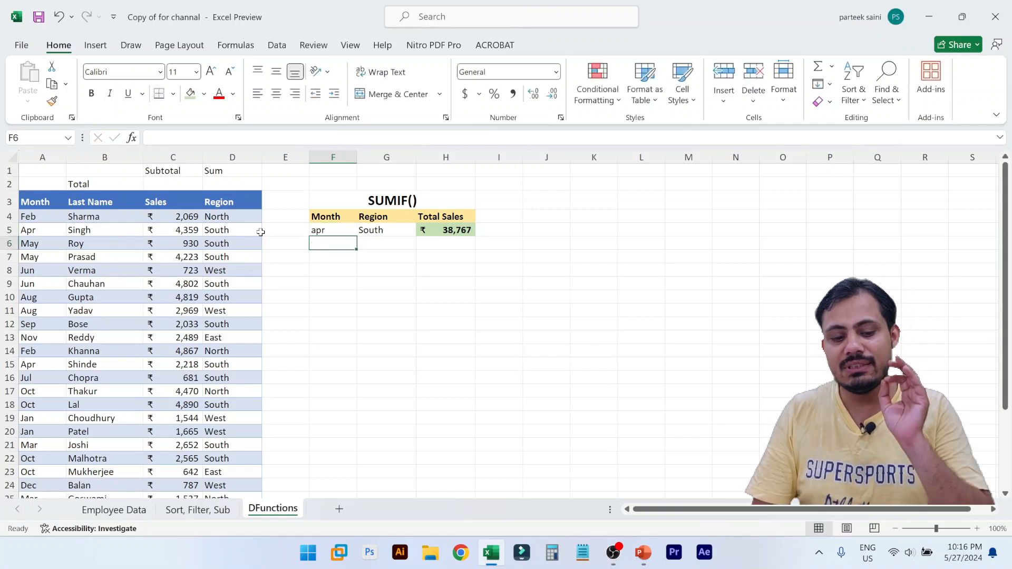
key(Up)
key(Delete)
Clear the Total Sales formula in H5, start a SUMIFS function there and open its function arguments
key(Right)
key(Right)
key(Right)
key(Left)
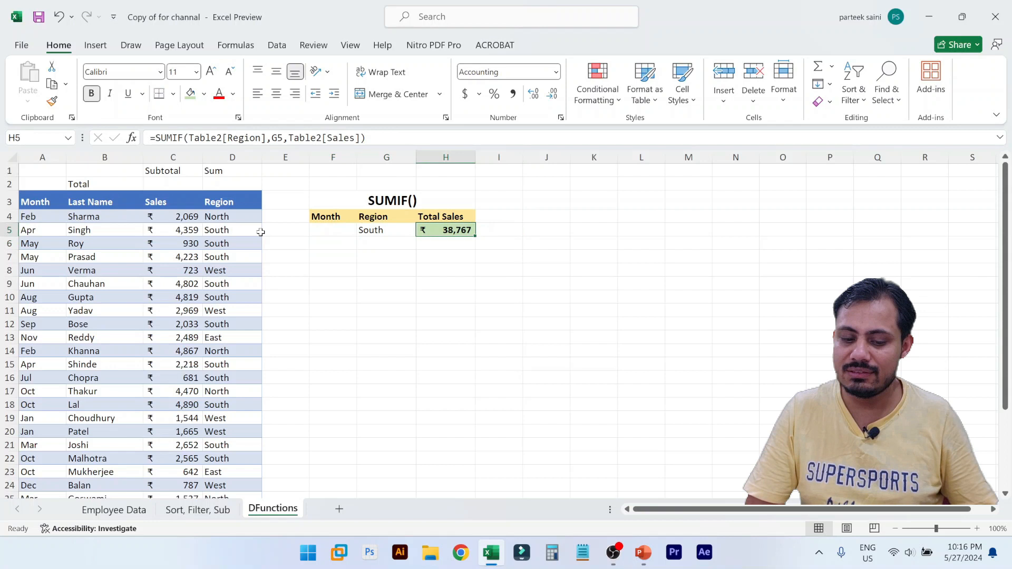
key(Delete)
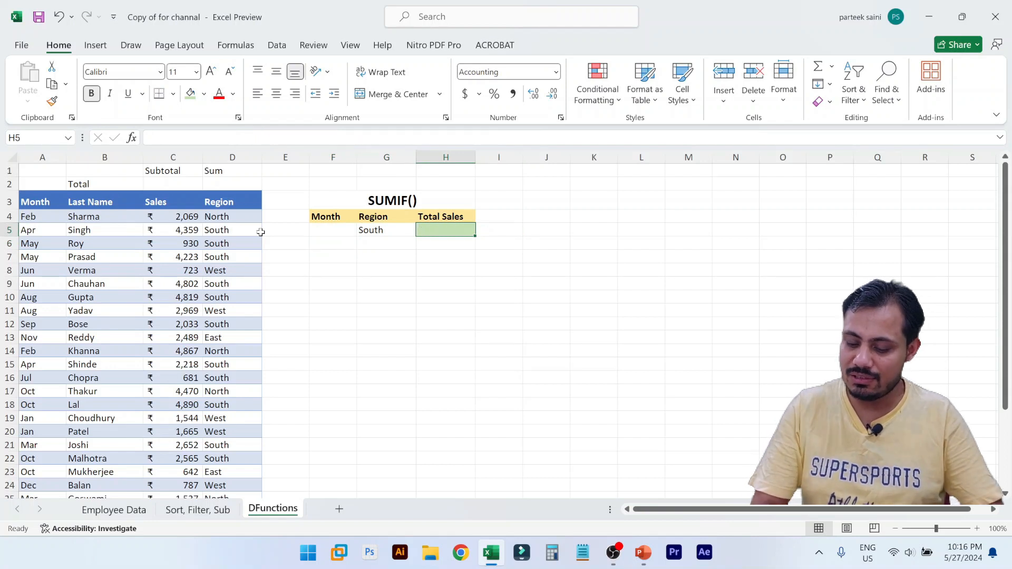
text(=sum)
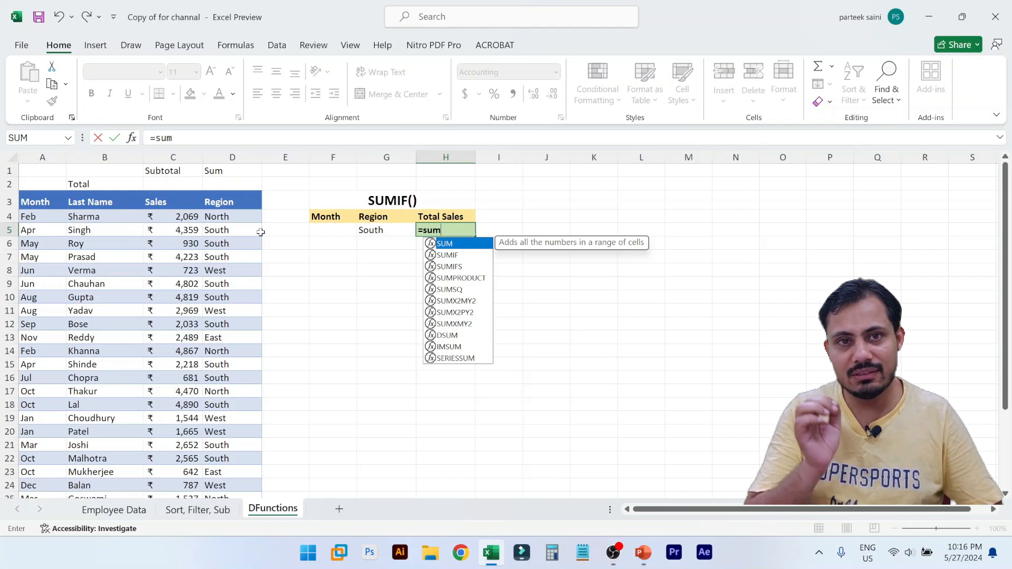
key(Down)
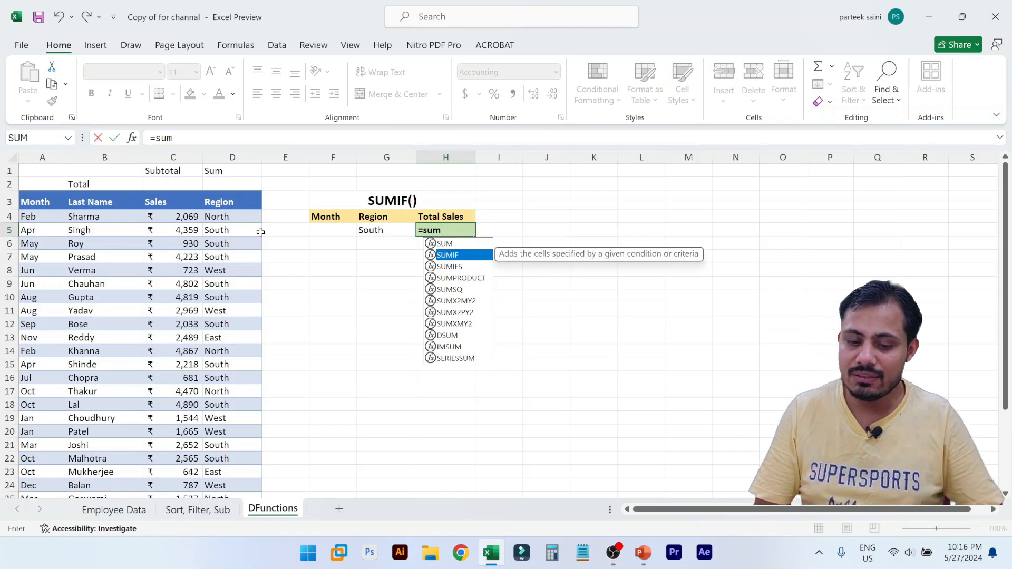
key(Down)
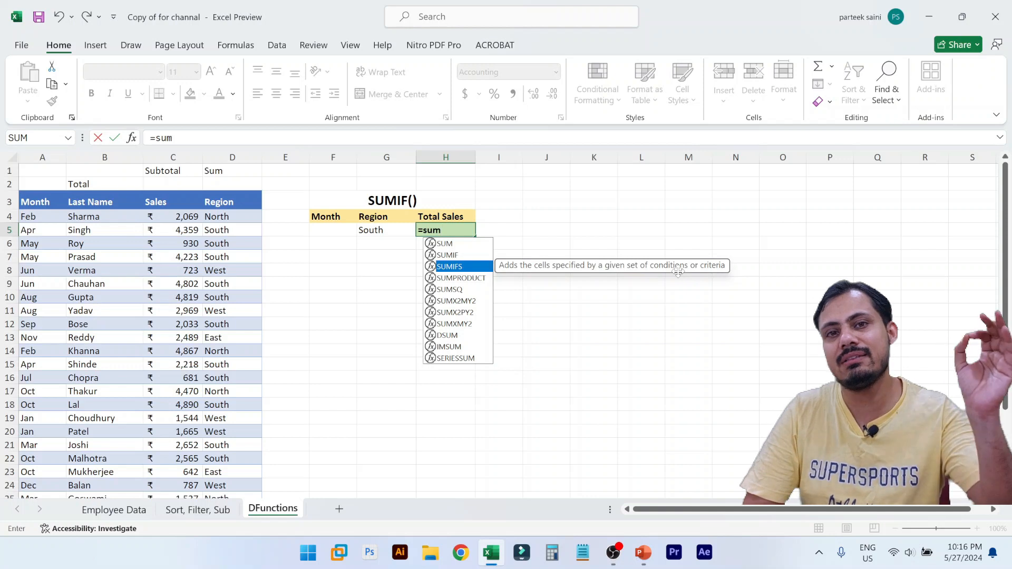
key(Tab)
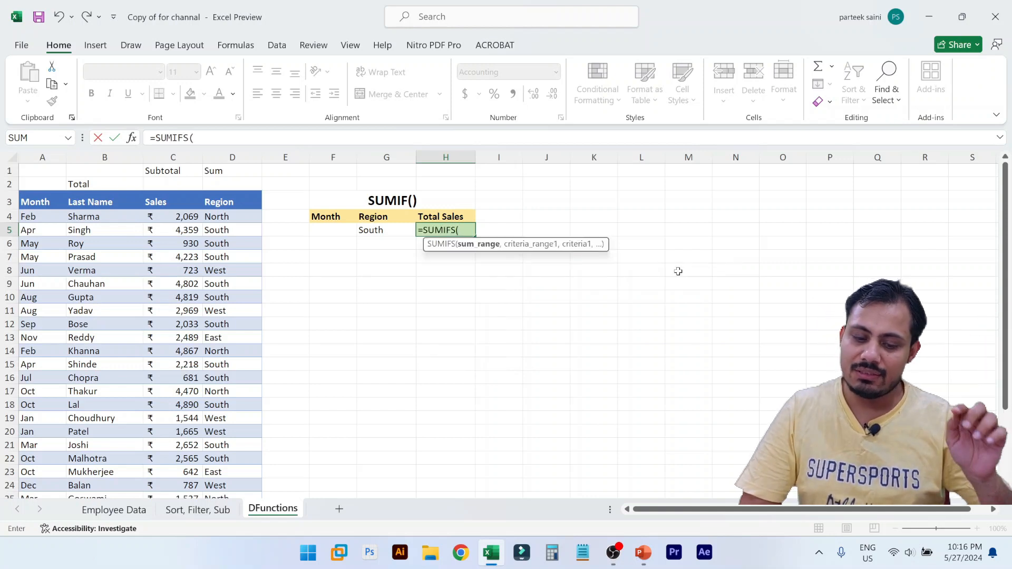
click(132, 138)
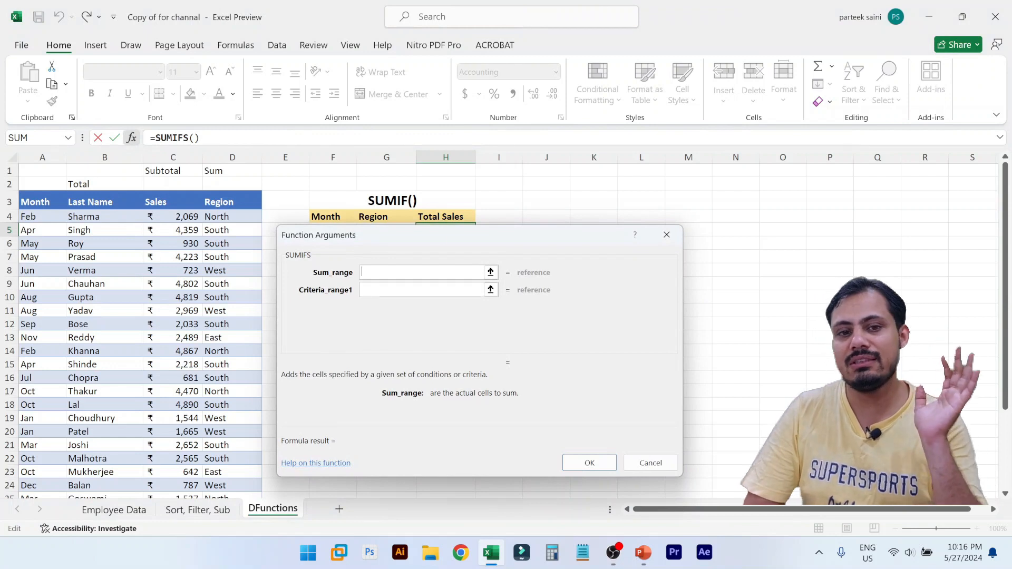
mouse_move(422, 235)
mouse_down()
mouse_move(589, 225)
mouse_move(483, 283)
mouse_move(415, 252)
mouse_up()
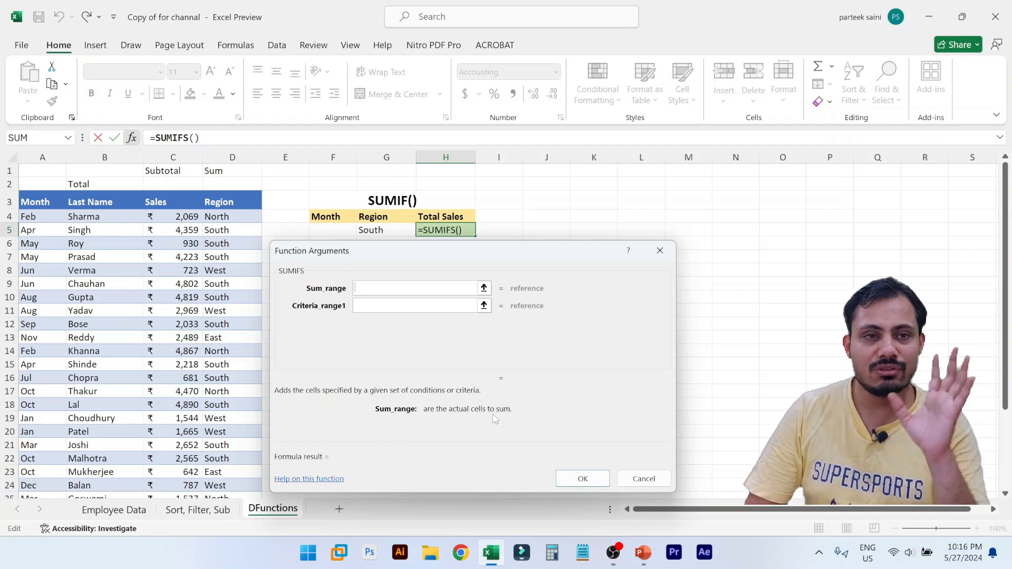
drag(186, 220, 178, 485)
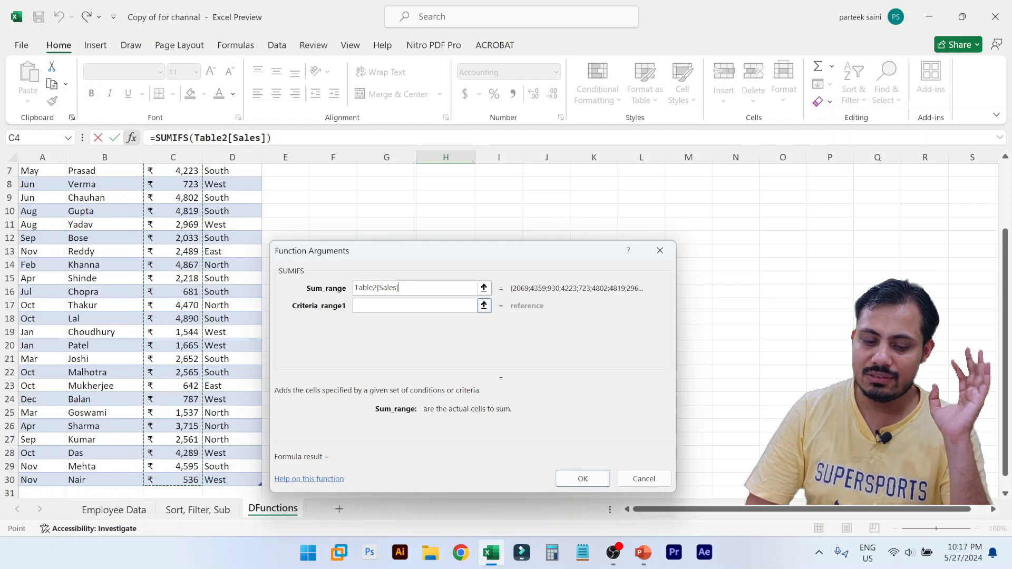
click(413, 310)
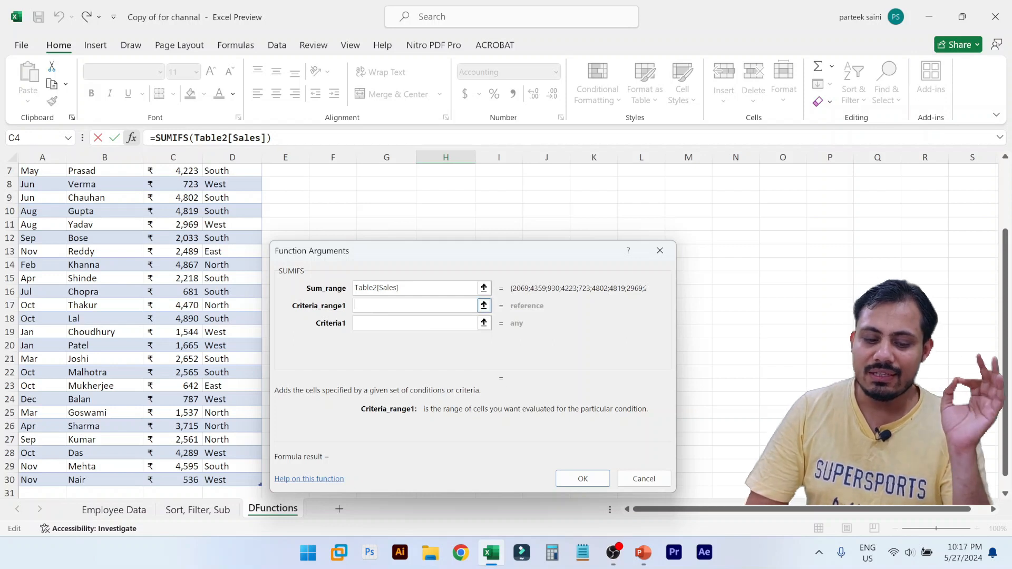
scroll(230, 211, up, 2)
click(230, 207)
drag(229, 220, 230, 419)
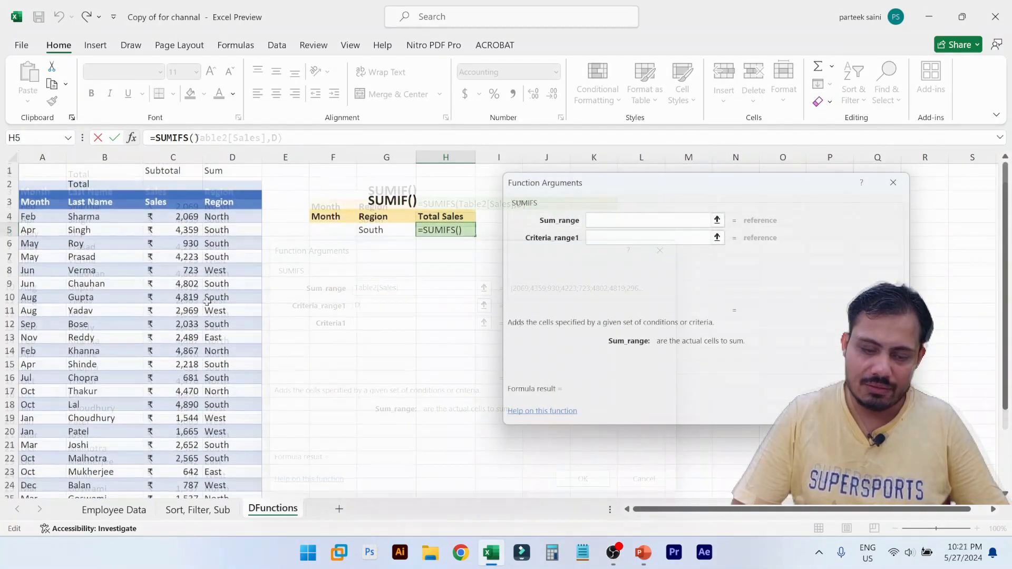
Set the SUMIFS sum range to the Sales values C4:C30
drag(191, 207, 182, 215)
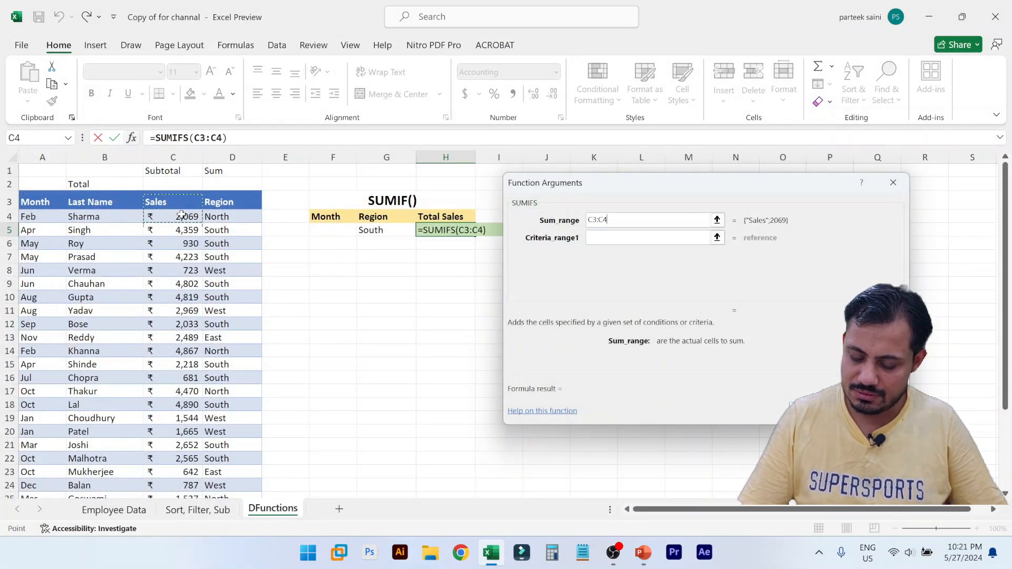
click(182, 215)
key(ctrl+shift+Down)
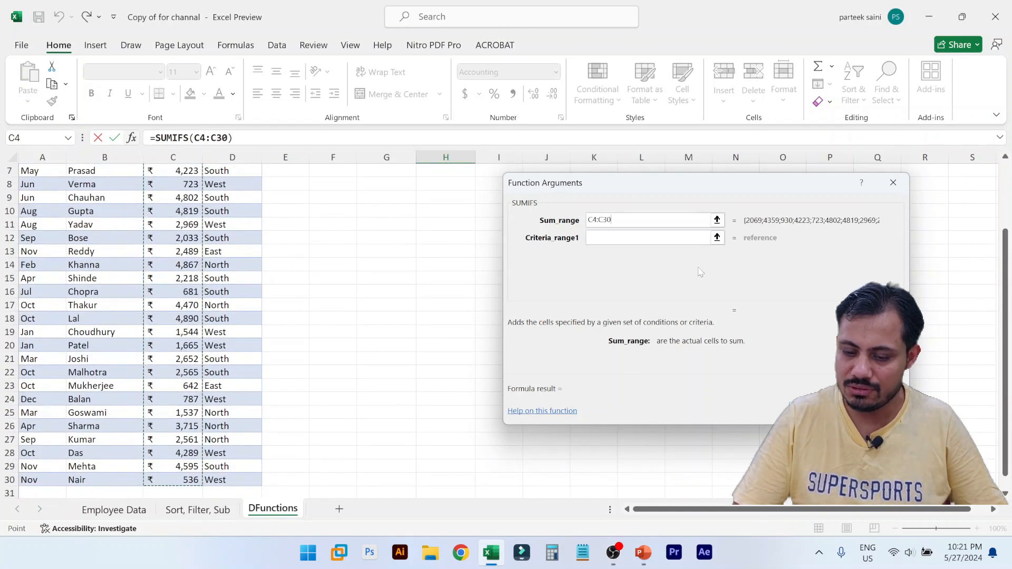
Set the first SUMIFS criteria range to the Region values D4:D30 and its criterion to G5
click(685, 238)
scroll(409, 235, up, 2)
click(230, 217)
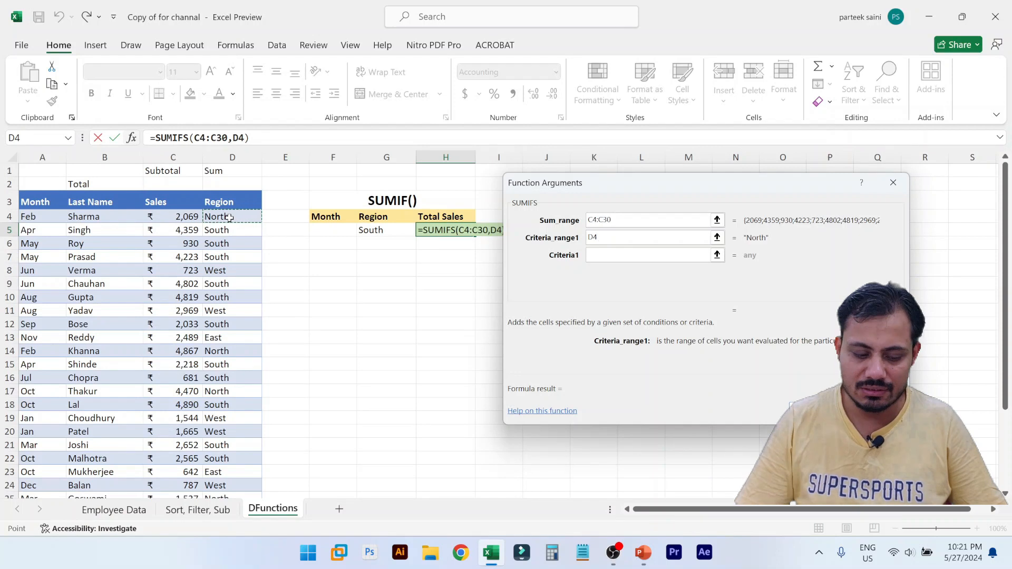
key(ctrl+shift+Down)
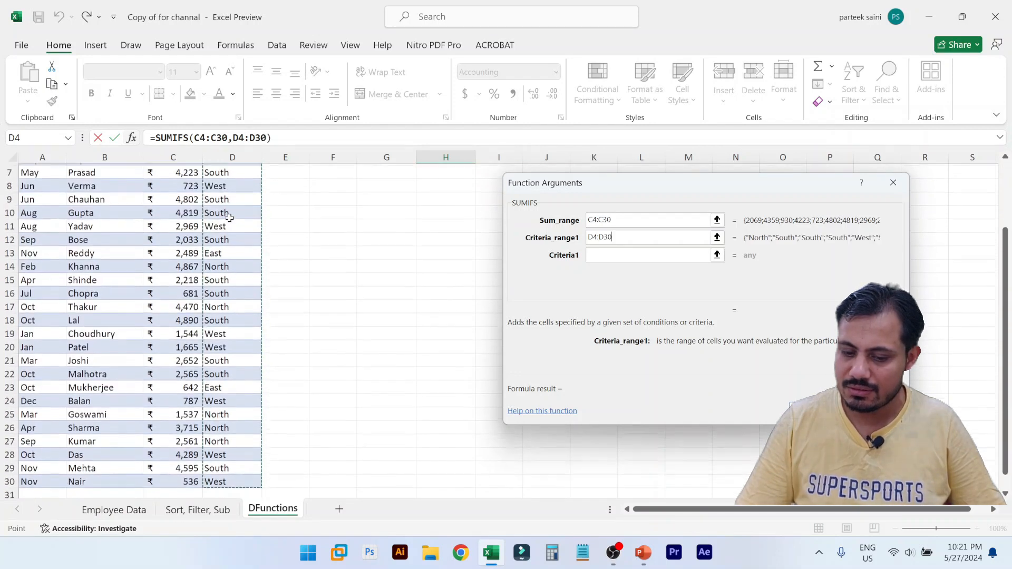
click(632, 255)
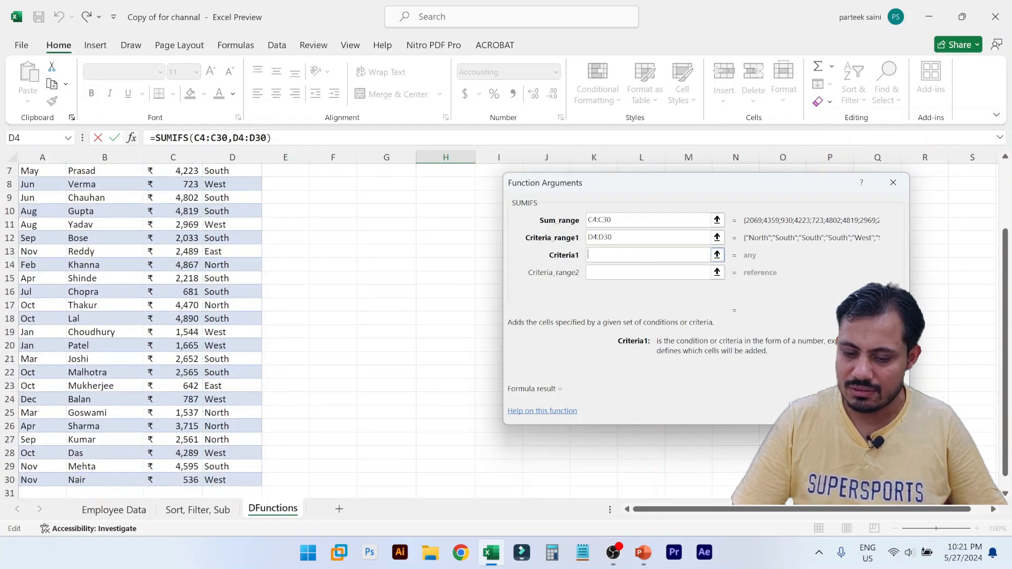
scroll(421, 285, up, 2)
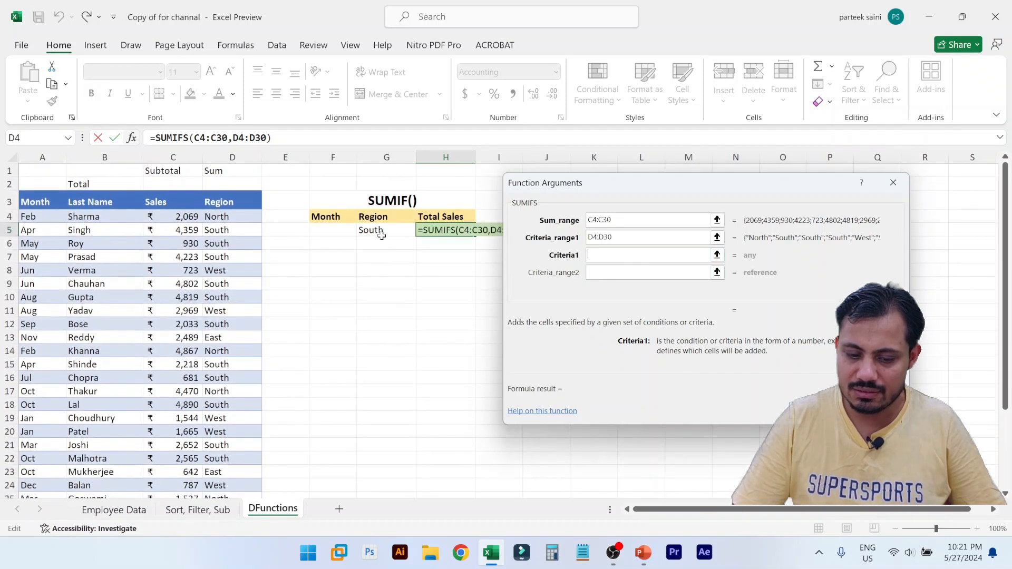
click(380, 230)
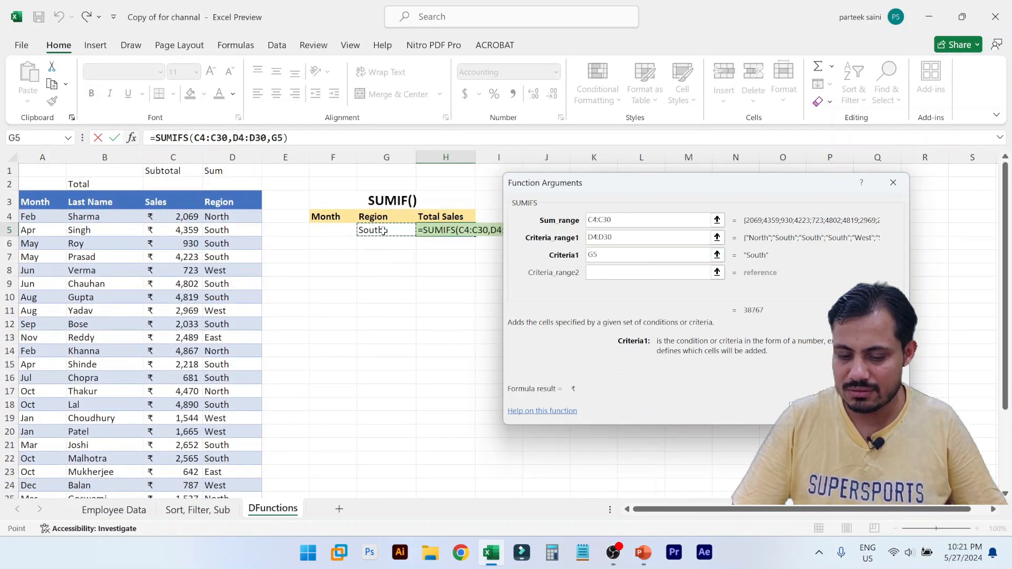
Set the second criteria range to the Month values A4:A30 with F5 as its criterion, and complete the SUMIFS formula
key(Tab)
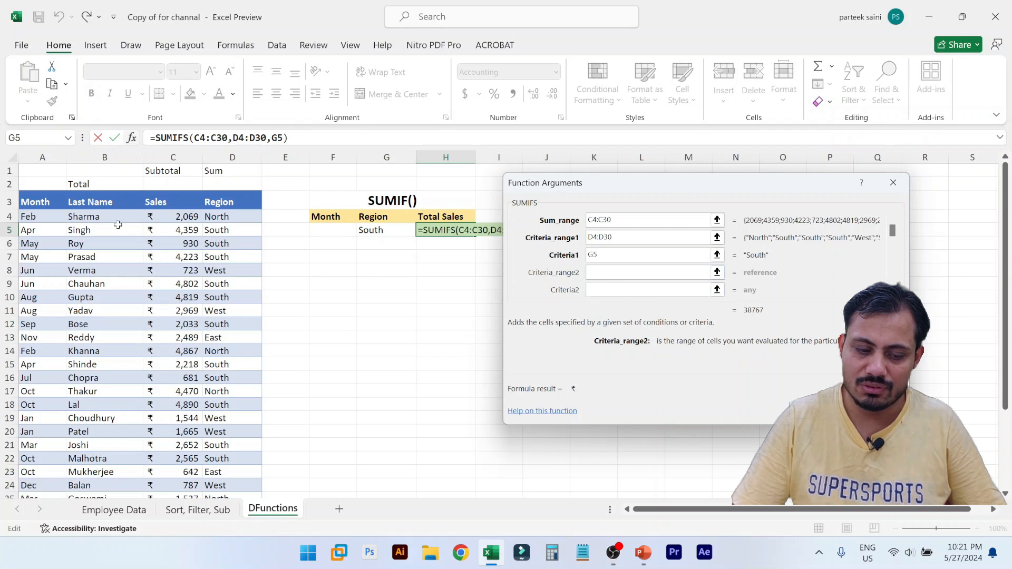
click(47, 217)
key(ctrl+shift+Down)
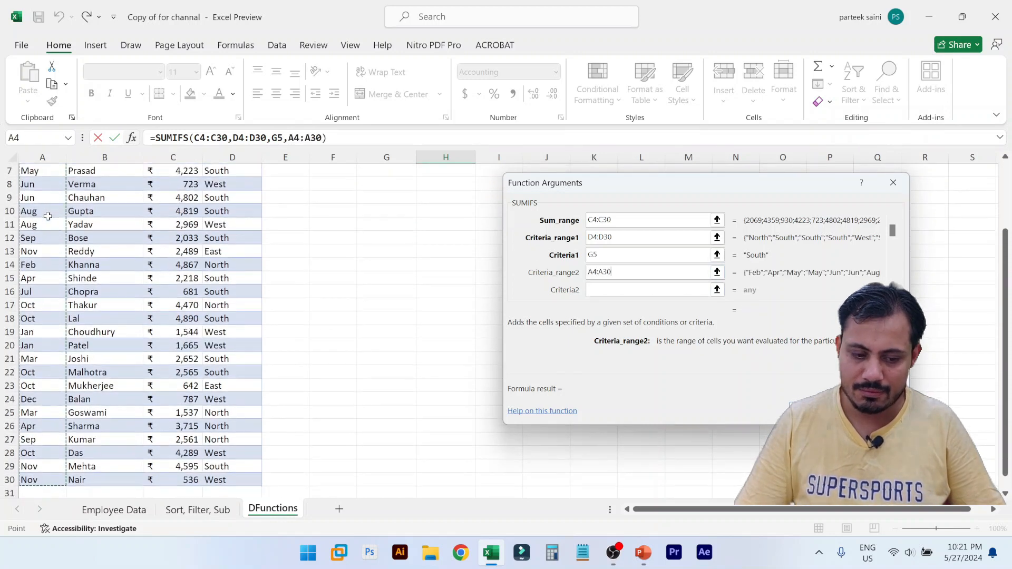
key(Tab)
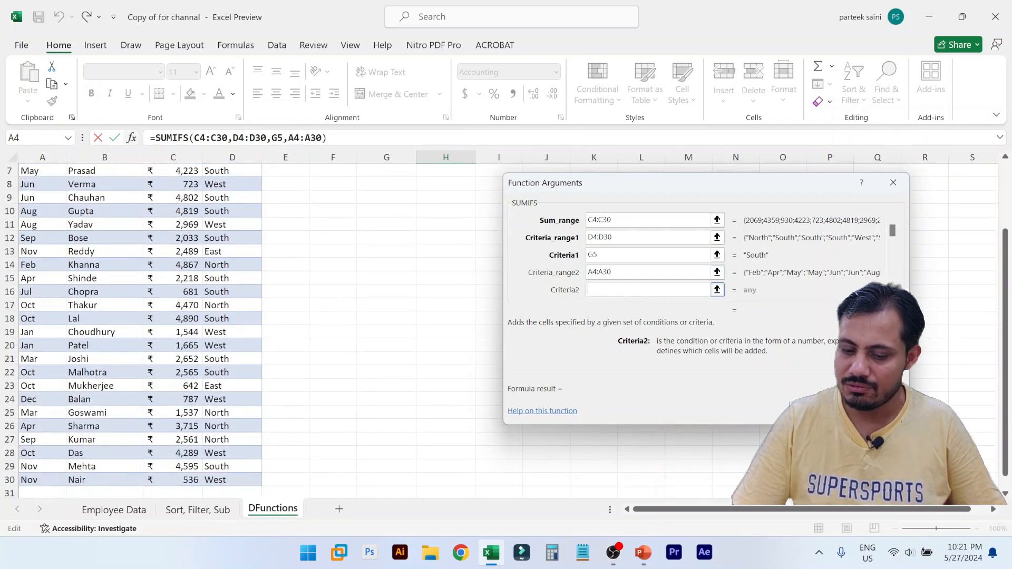
scroll(413, 283, up, 2)
click(335, 229)
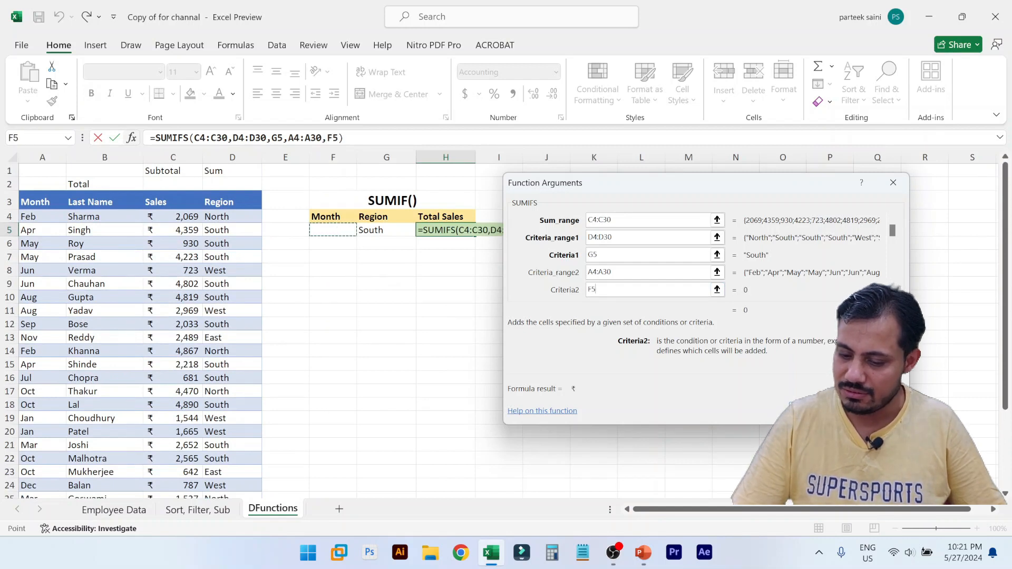
key(F2)
key(Return)
click(512, 353)
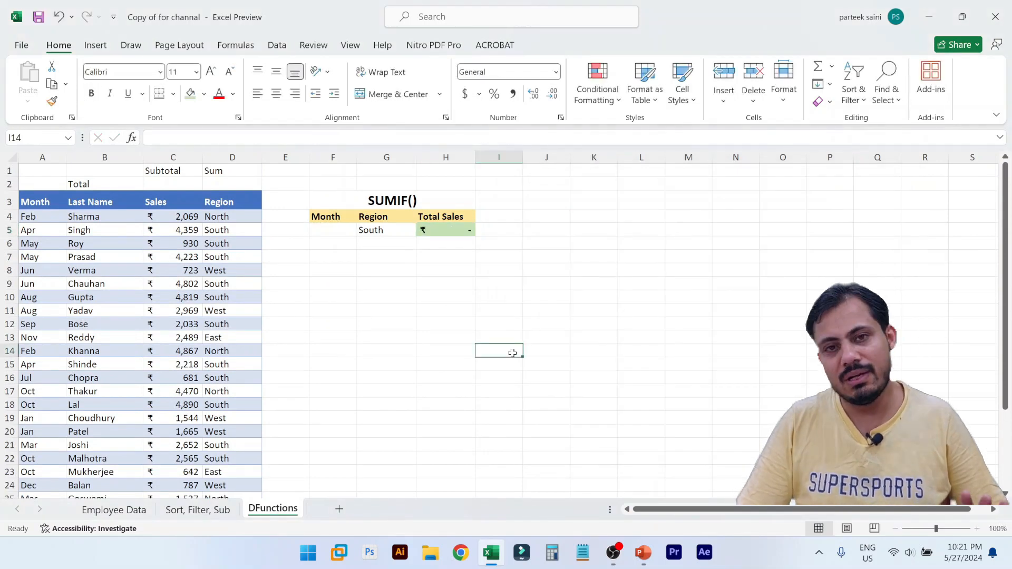
Enter Apr as the Month criterion in F5
key(Up)
key(Up)
key(Left)
key(Up)
key(Left)
key(Up)
key(Up)
key(Up)
key(Up)
key(Up)
key(Up)
key(Left)
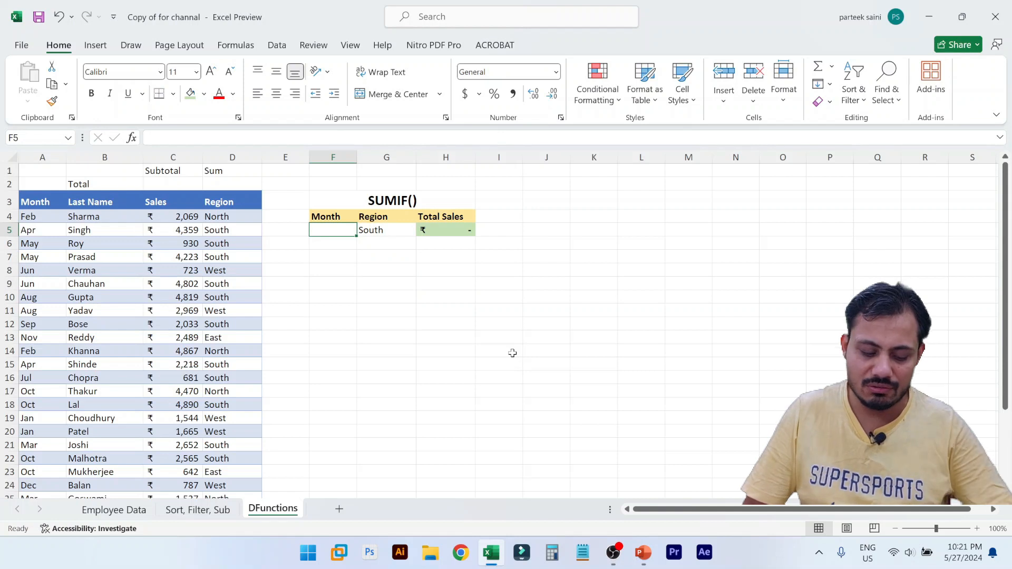
text(Apr)
key(Return)
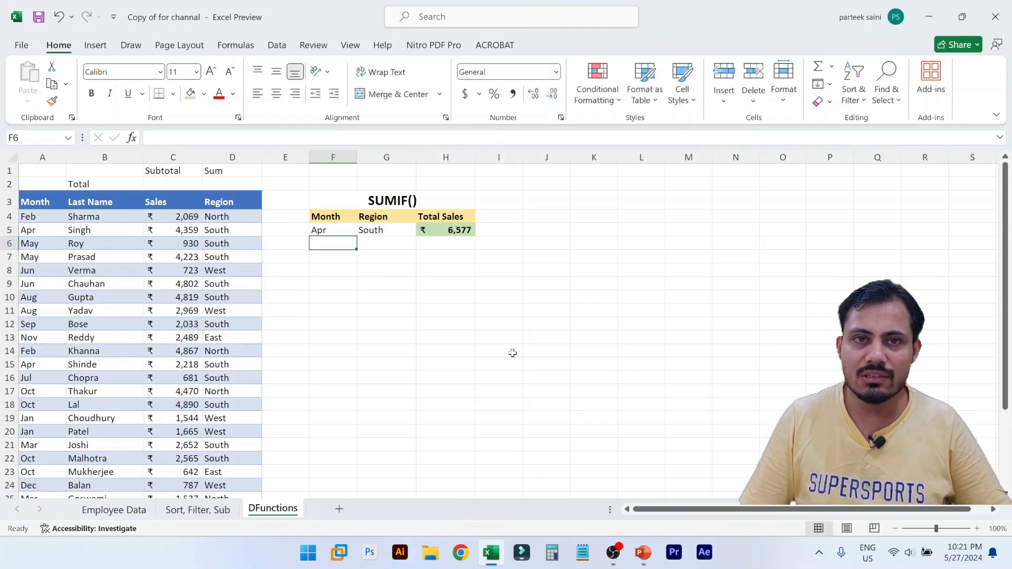
Replace the Region criterion in G5 with North
key(Up)
key(Right)
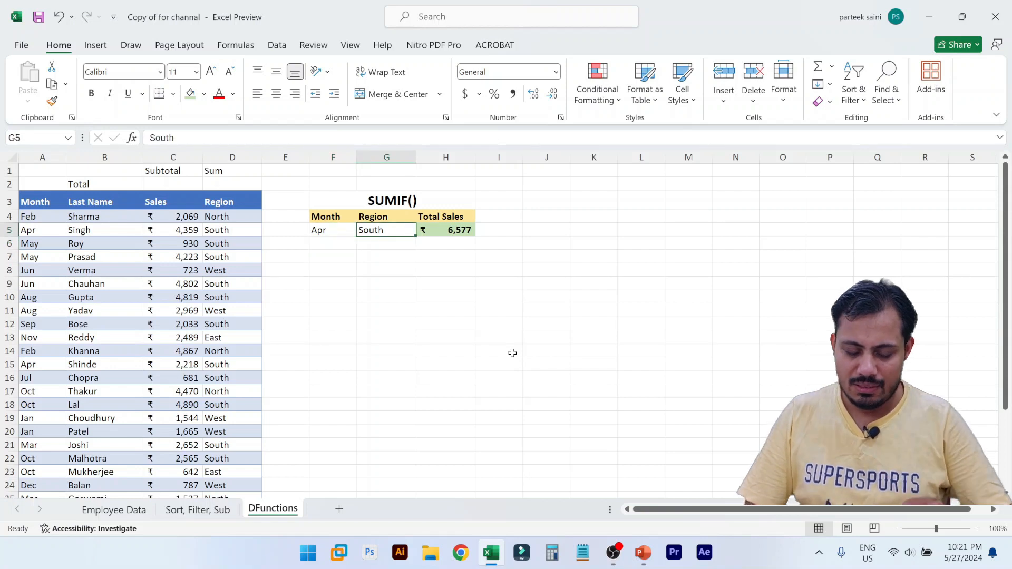
text(Nor)
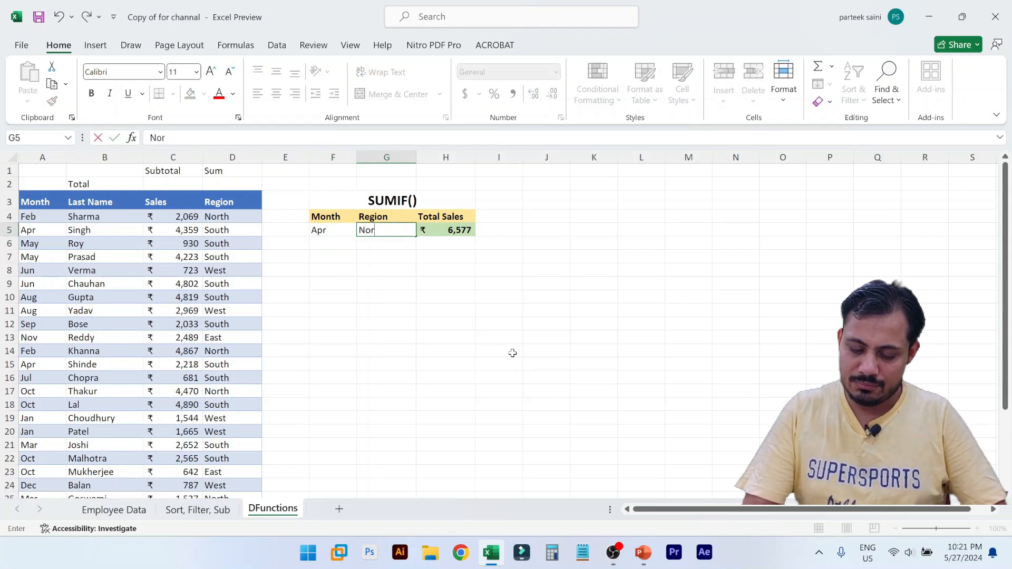
text(th)
key(Return)
key(Up)
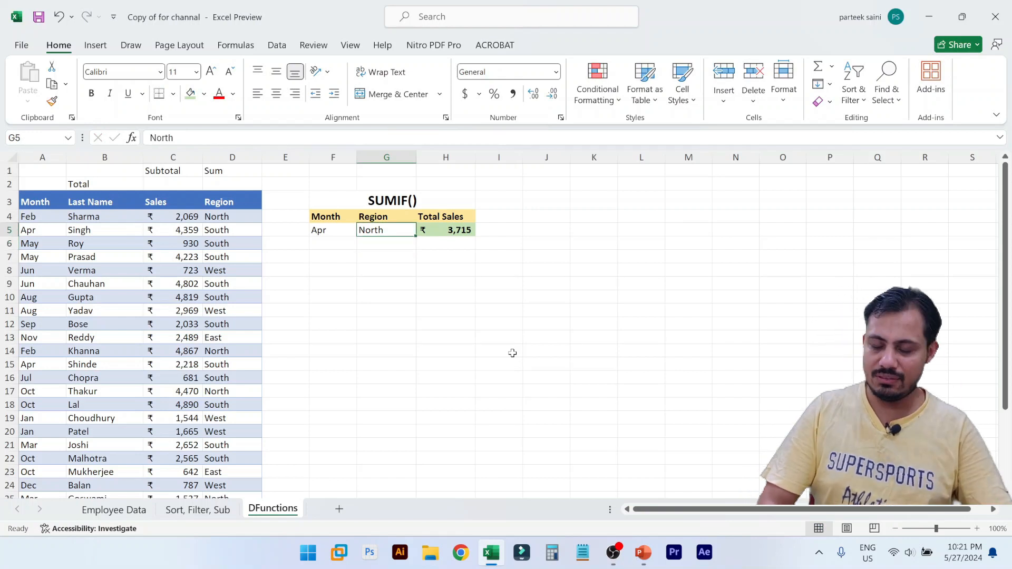
Copy the SUMIF() summary block in F3:H5, including its title, headers and criteria row
key(Up)
key(Up)
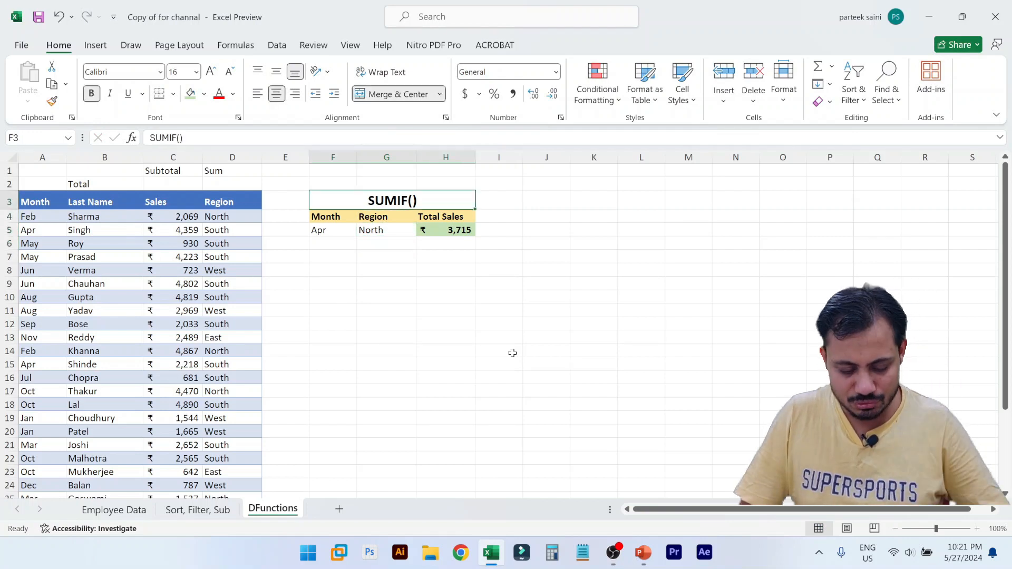
key(shift+Down)
key(shift+Down)
key(ctrl+c)
key(Right)
key(Right)
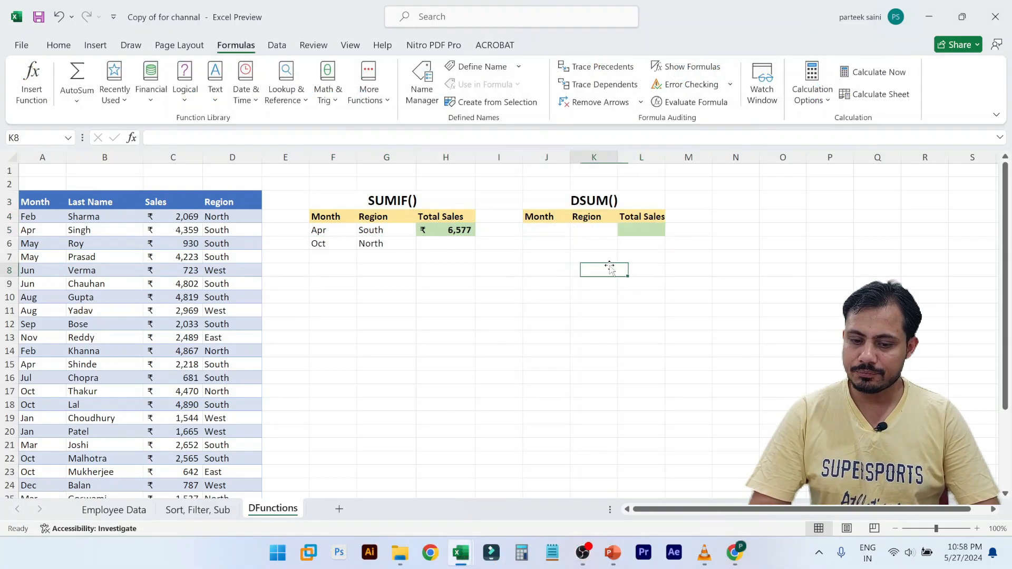
Begin a DSUM formula in the Total Sales cell L5 and open its function arguments
key(Up)
key(Up)
key(Up)
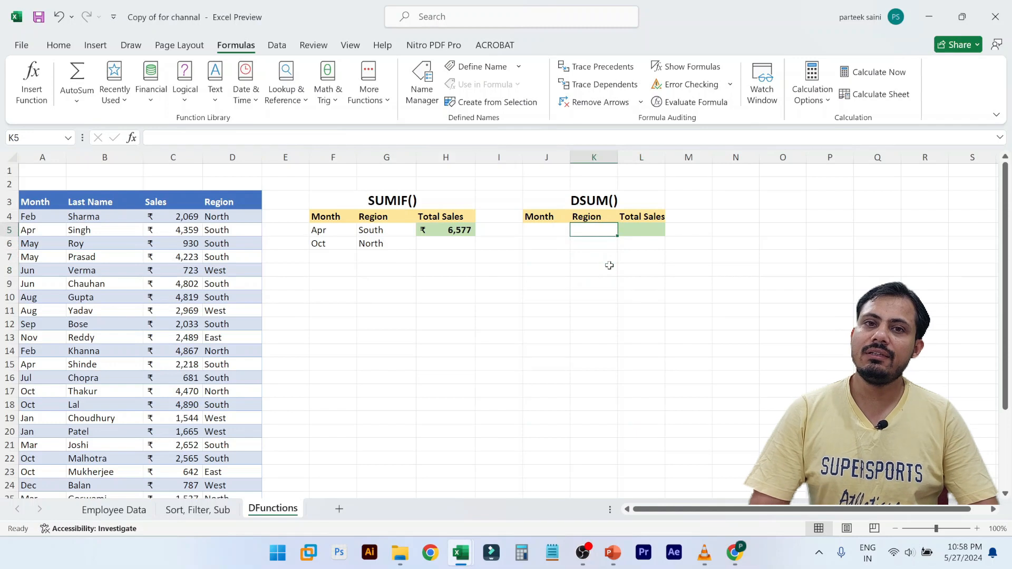
key(Right)
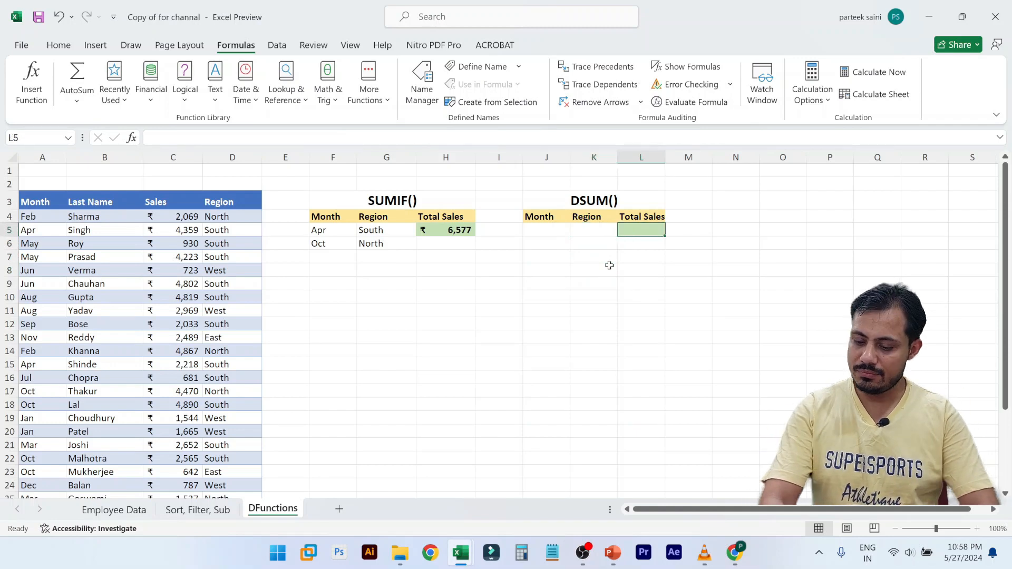
text(=)
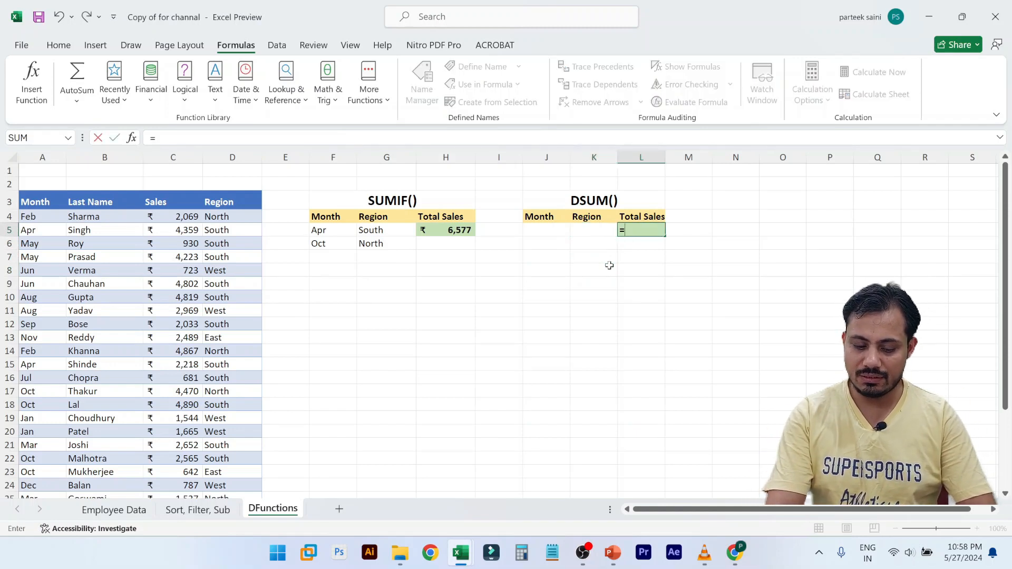
text(dsum)
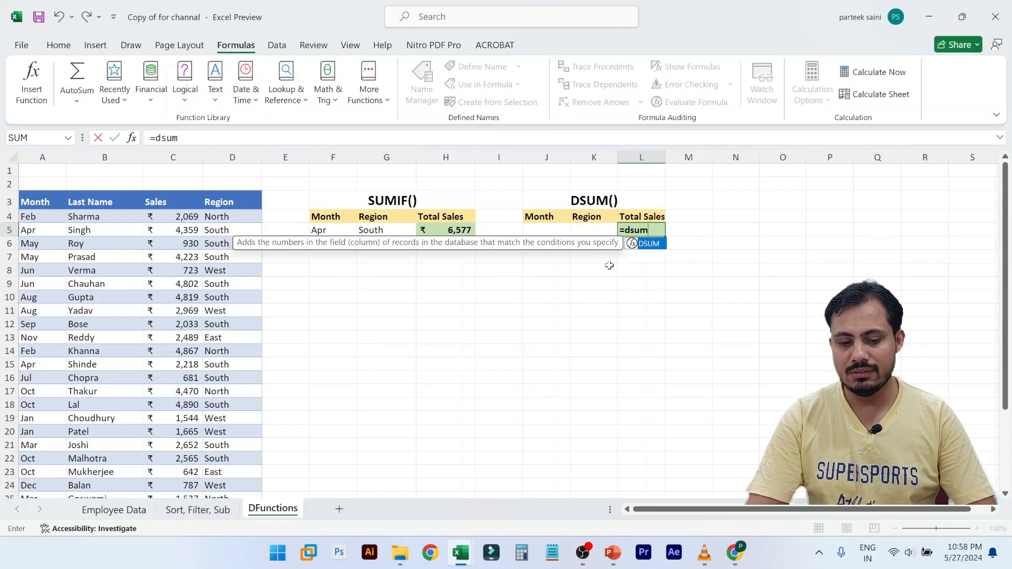
key(Tab)
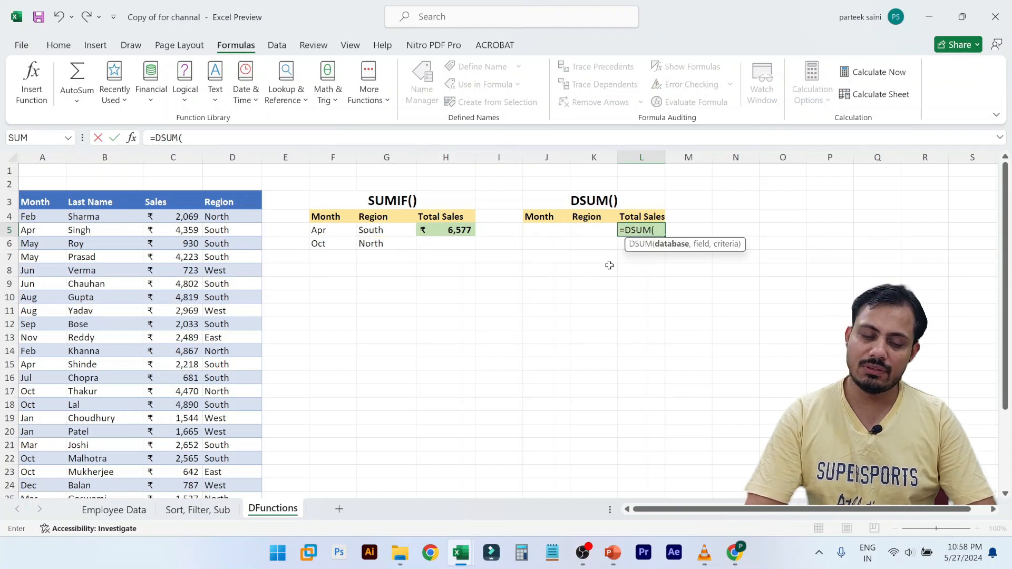
click(131, 138)
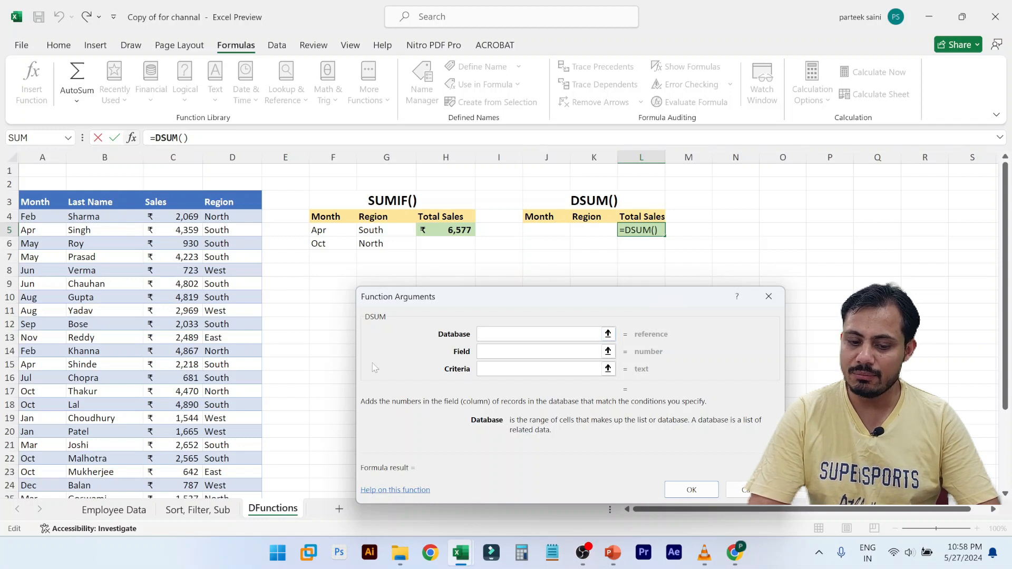
Try the quoted column label "Sales" as the DSUM Field argument
click(521, 358)
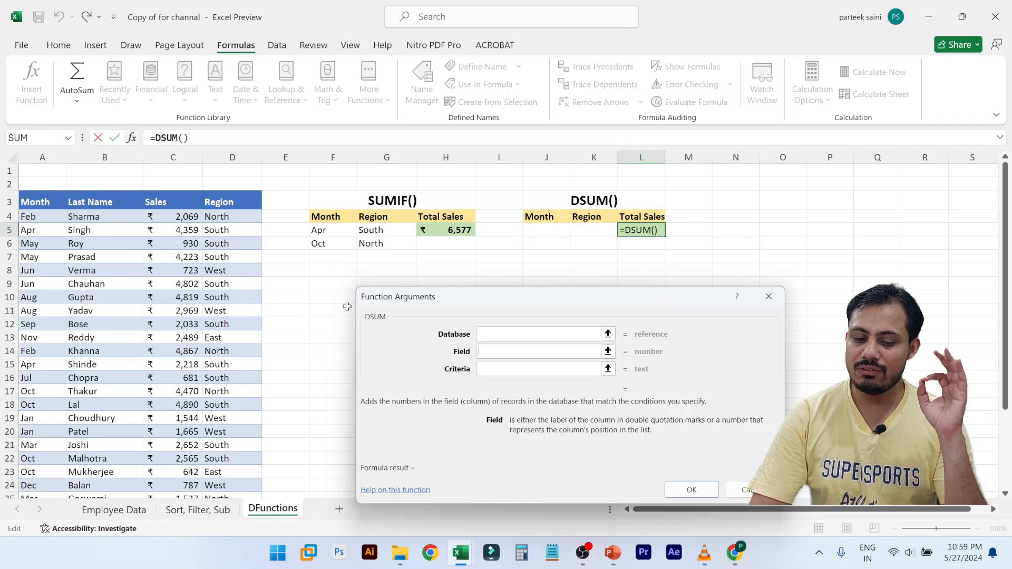
text("Sales')
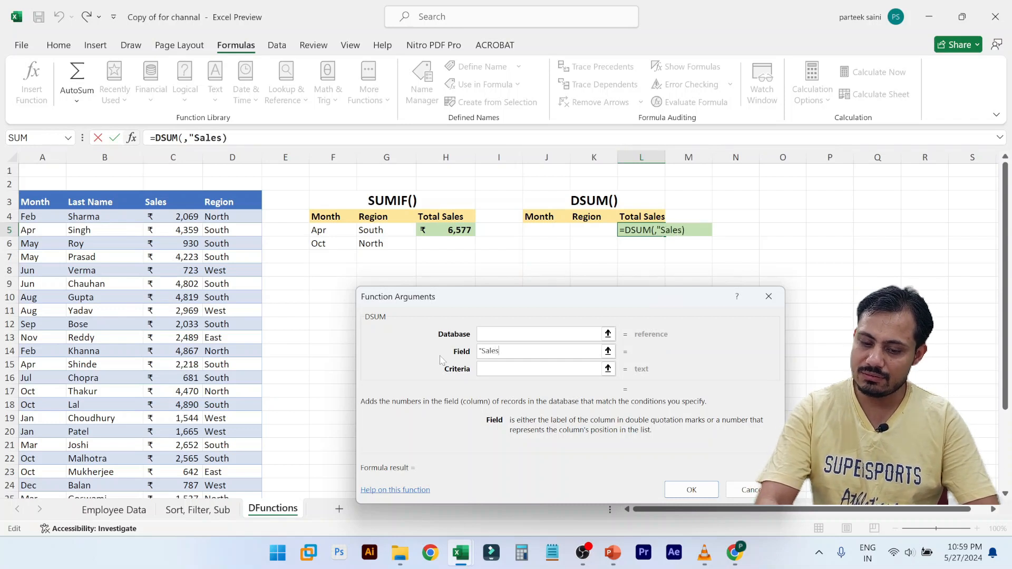
key(BackSpace)
text(")
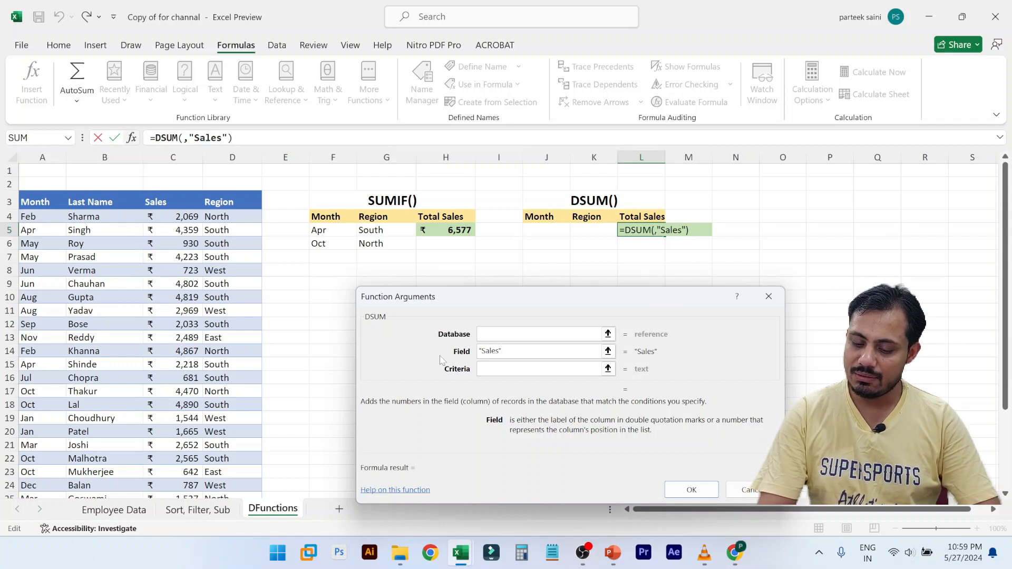
Clear the "Sales" label, try column number 3 as the Field argument, and empty the field again
key(BackSpace)
key(BackSpace)
key(BackSpace)
key(BackSpace)
key(BackSpace)
key(BackSpace)
key(BackSpace)
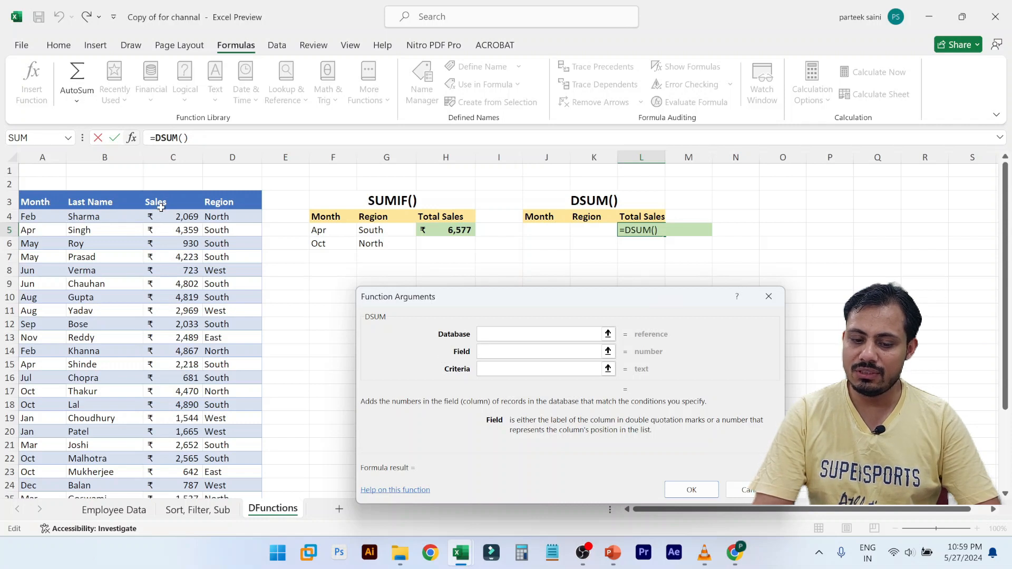
text(3)
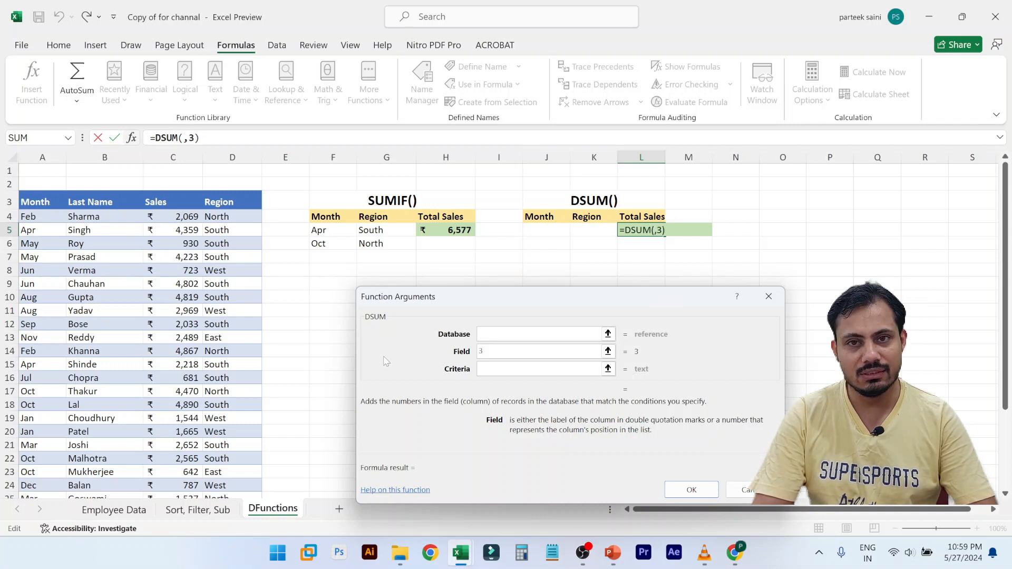
key(BackSpace)
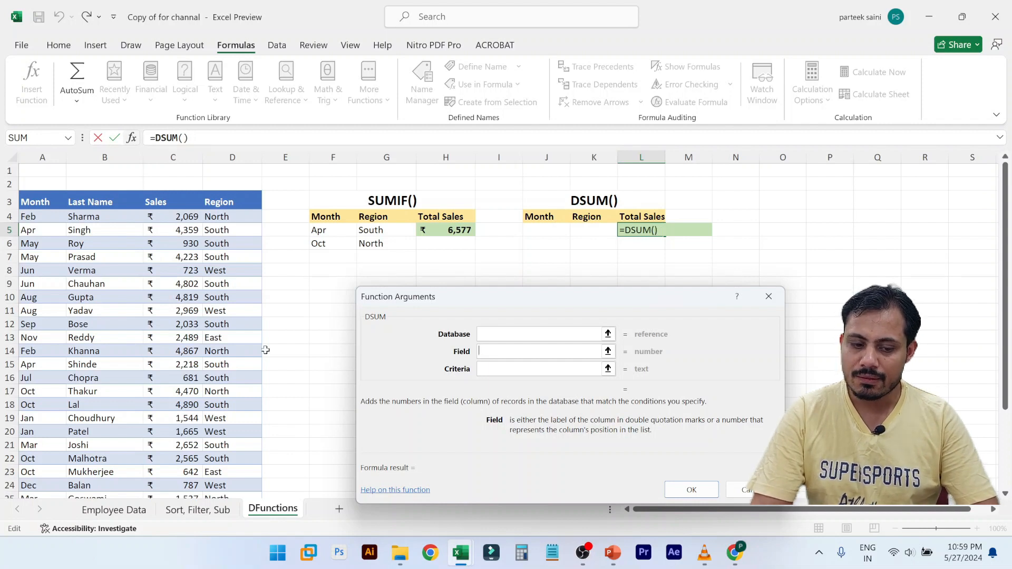
Try the Sales header cell C3 as the Field argument and replace it with column number 3
click(171, 201)
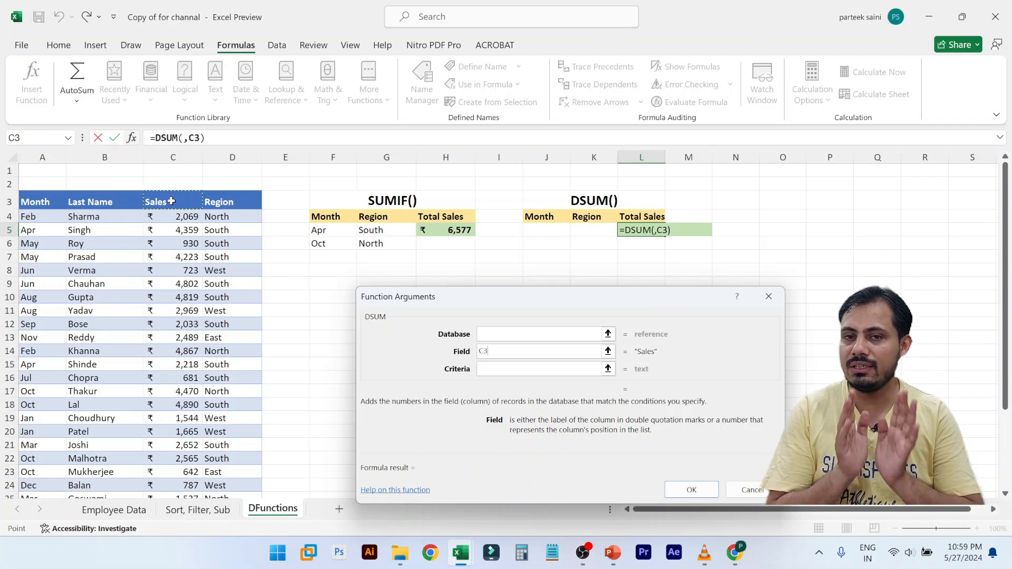
key(BackSpace)
key(BackSpace)
text(3)
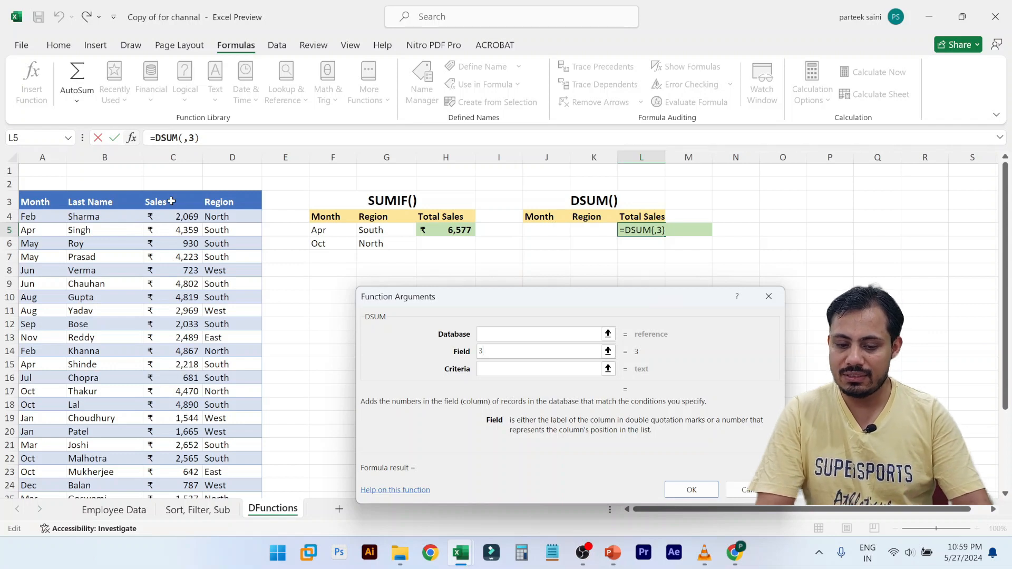
Examine the description of DSUM's Criteria argument, and cancel the function arguments without keeping the formula
click(497, 372)
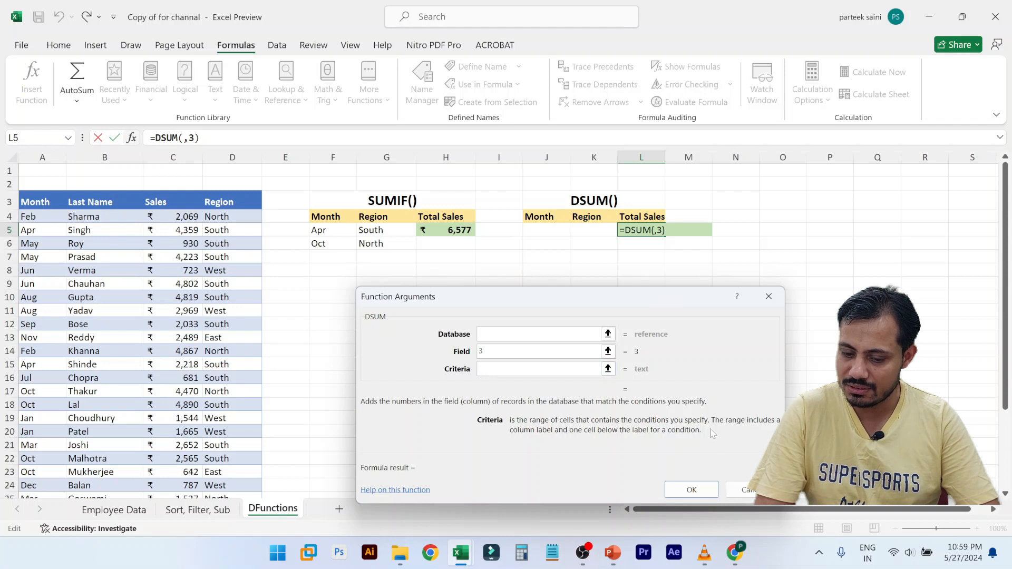
drag(710, 435, 670, 433)
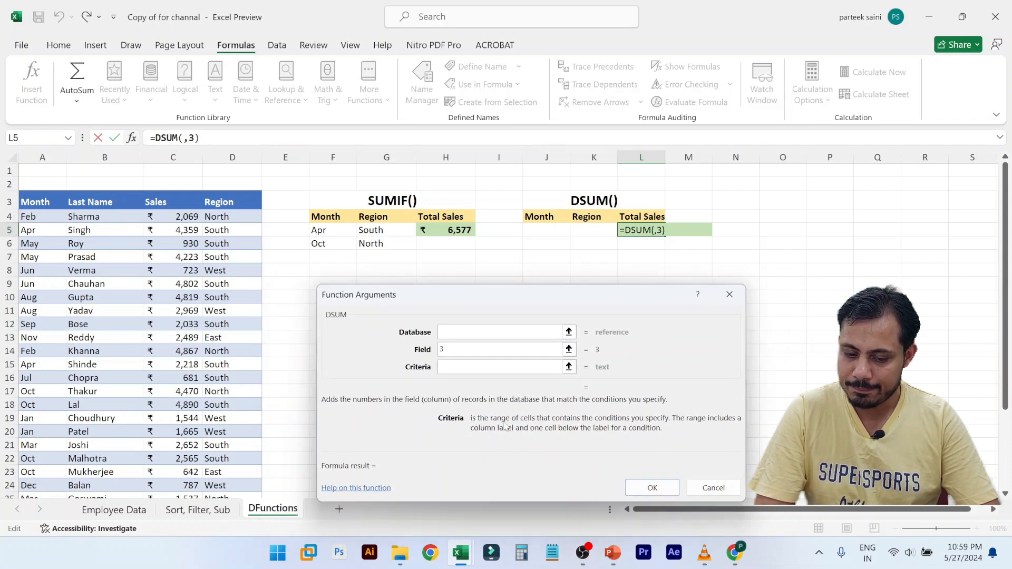
mouse_move(473, 417)
mouse_down()
mouse_move(491, 417)
mouse_move(459, 408)
mouse_up()
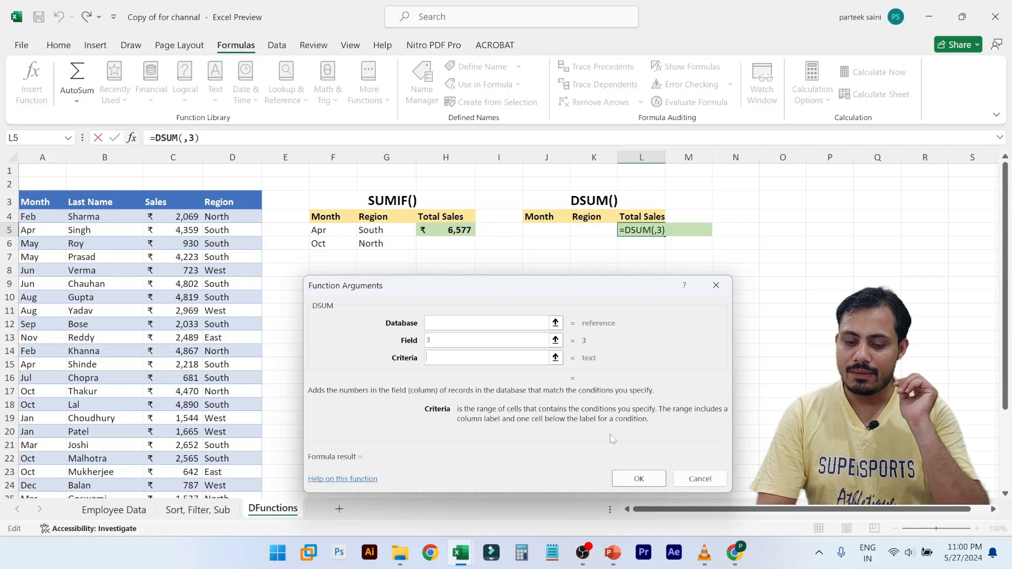
click(704, 477)
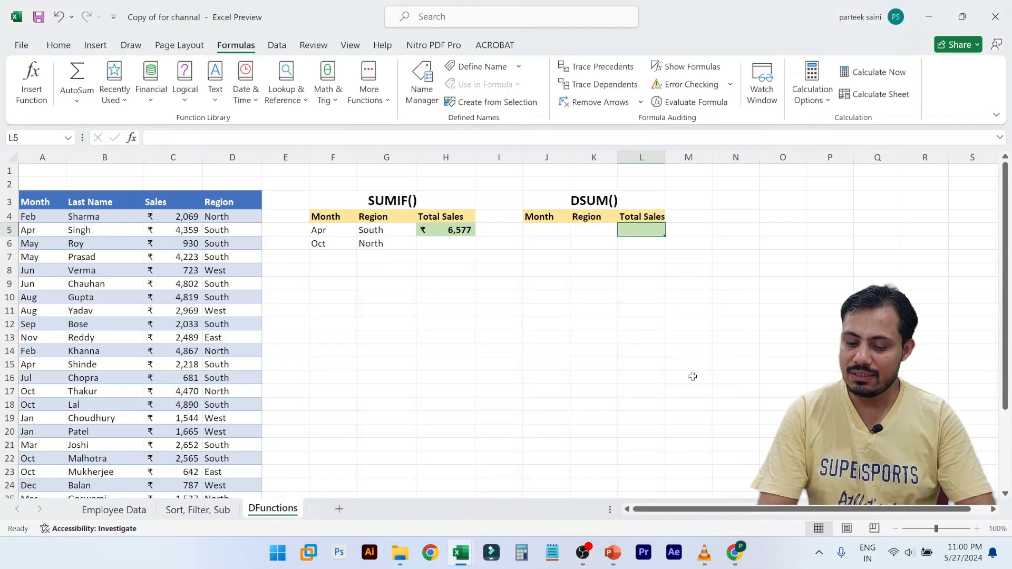
Start a DSUM formula in L5 with the whole table including headers, A3:D30, as the database
text(=DSUM()
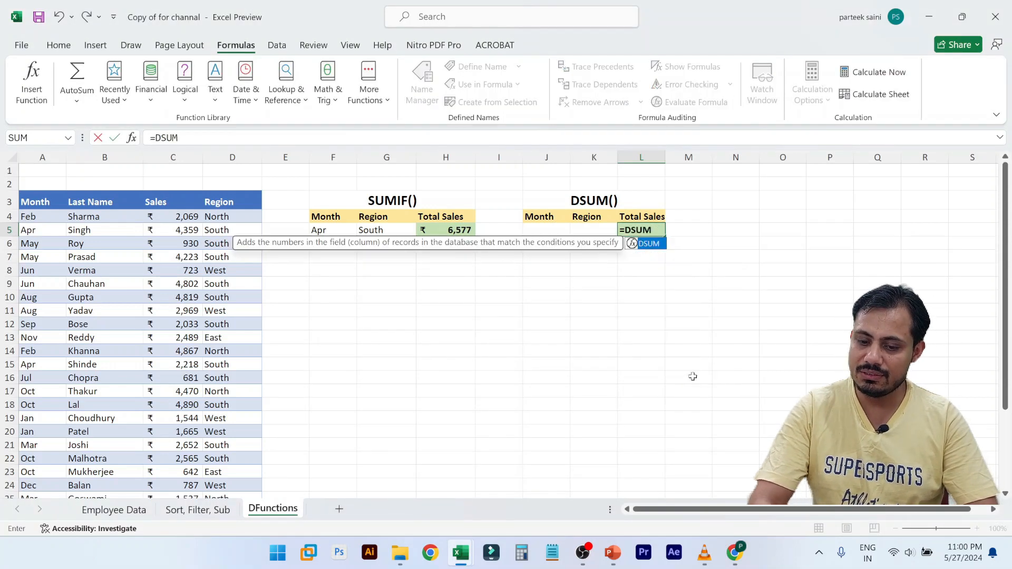
key(Left)
key(Left)
key(Left)
key(Left)
key(Left)
key(Left)
key(Left)
key(Left)
key(Left)
key(Left)
key(Left)
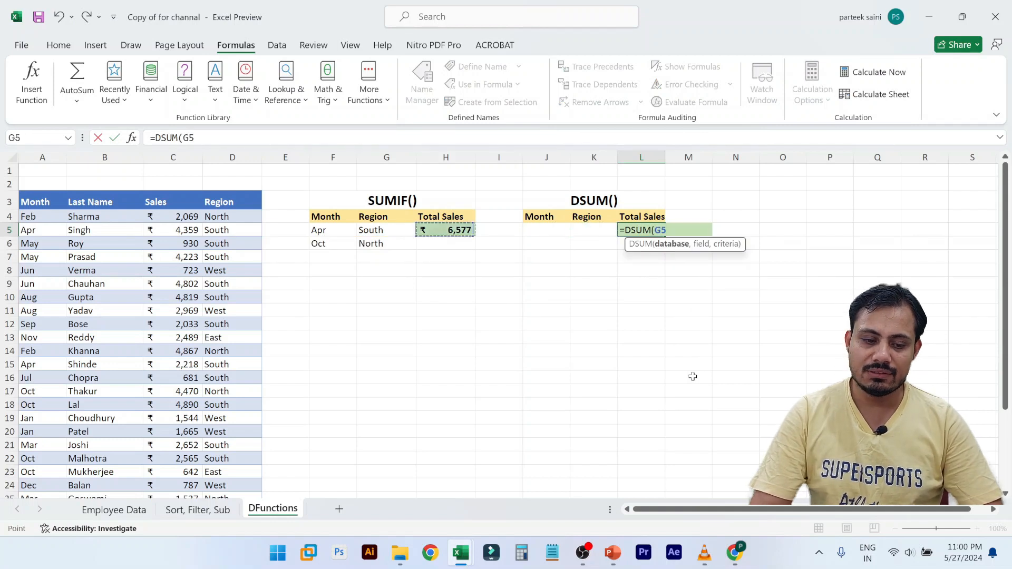
key(Up)
key(Up)
key(ctrl+shift+Down)
key(ctrl+shift+Right)
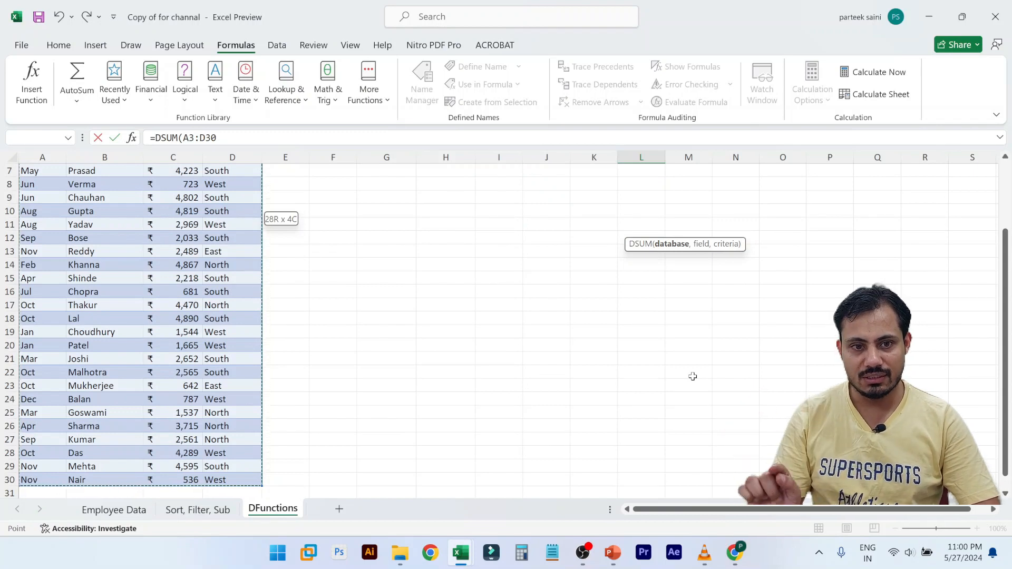
text(,)
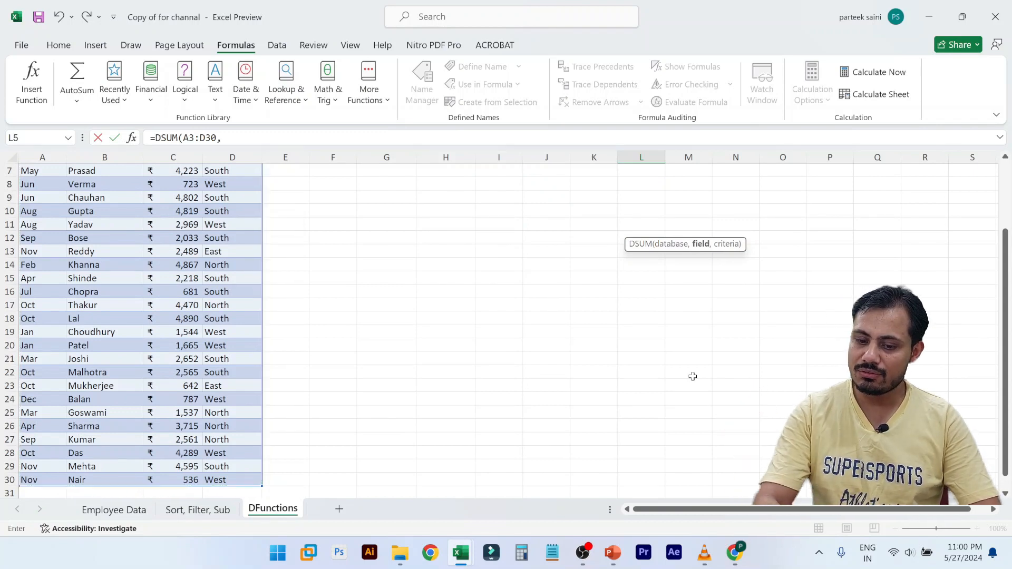
Set the DSUM field to column 3 and its criteria to J4:K5, and complete the formula
text(3,)
scroll(693, 377, up, 2)
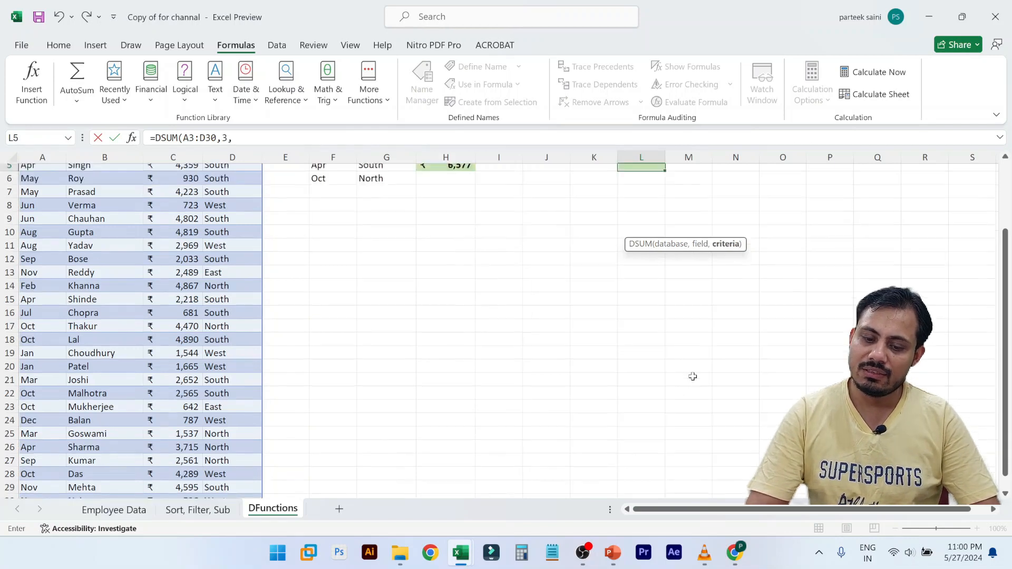
click(539, 218)
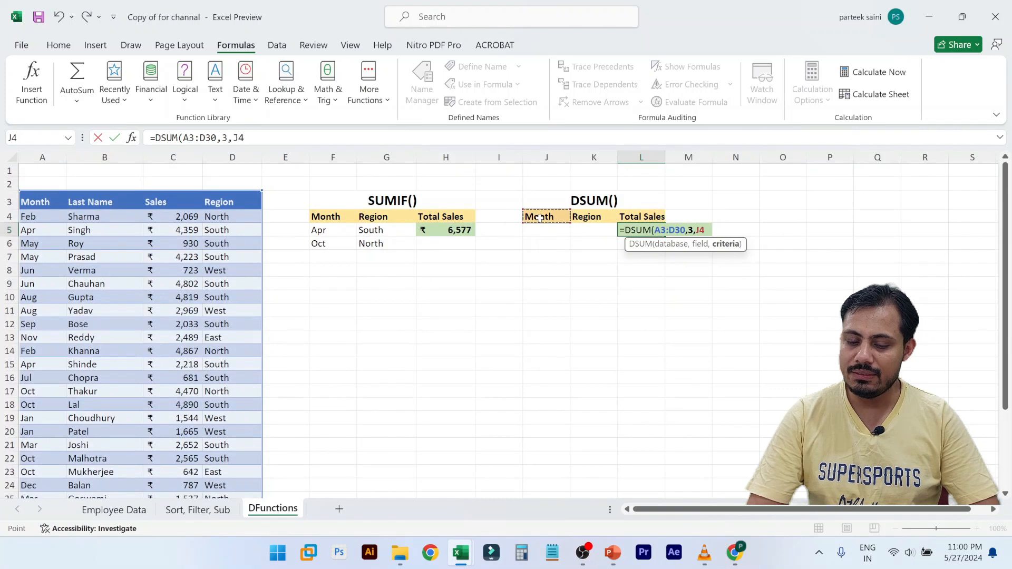
key(shift+Right)
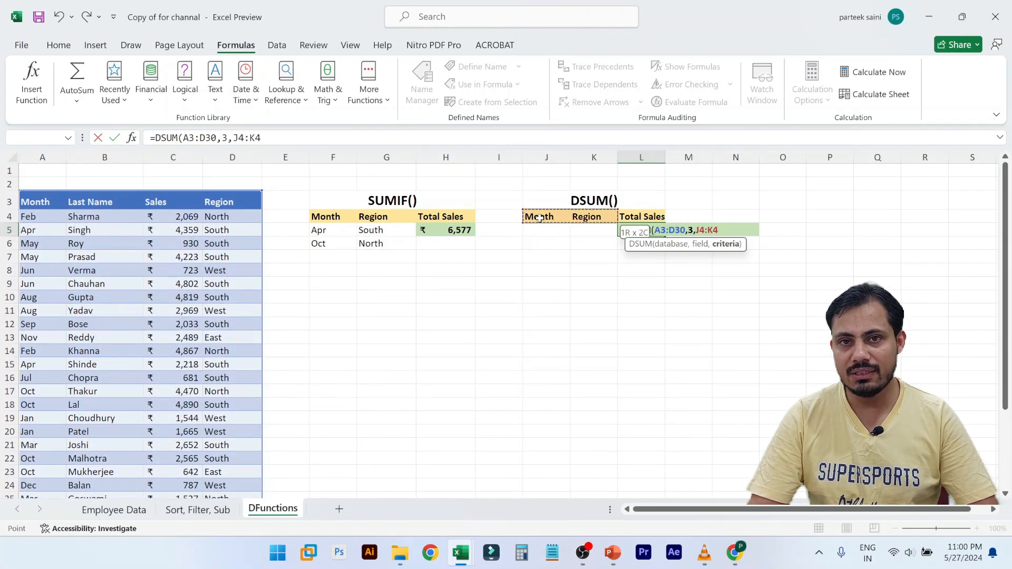
key(shift+Down)
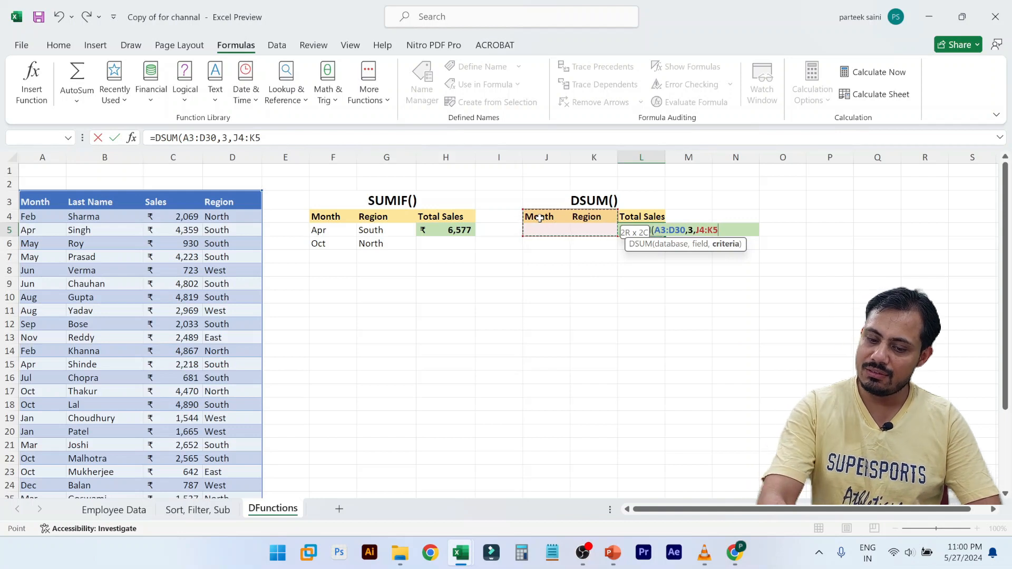
text())
key(Return)
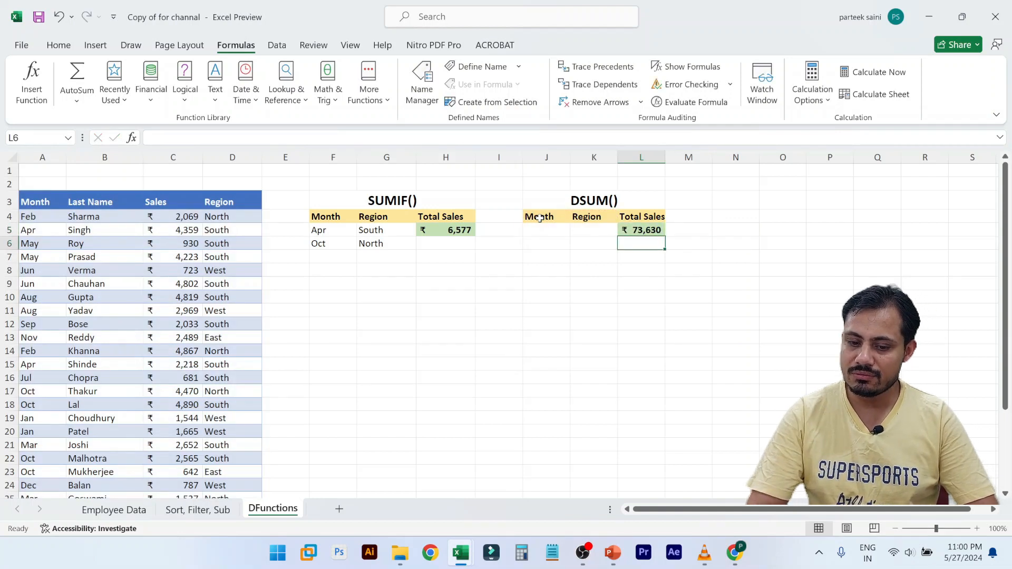
Copy the Apr and South criteria from F5:G5 into the DSUM() criteria cells J5:K5
key(Up)
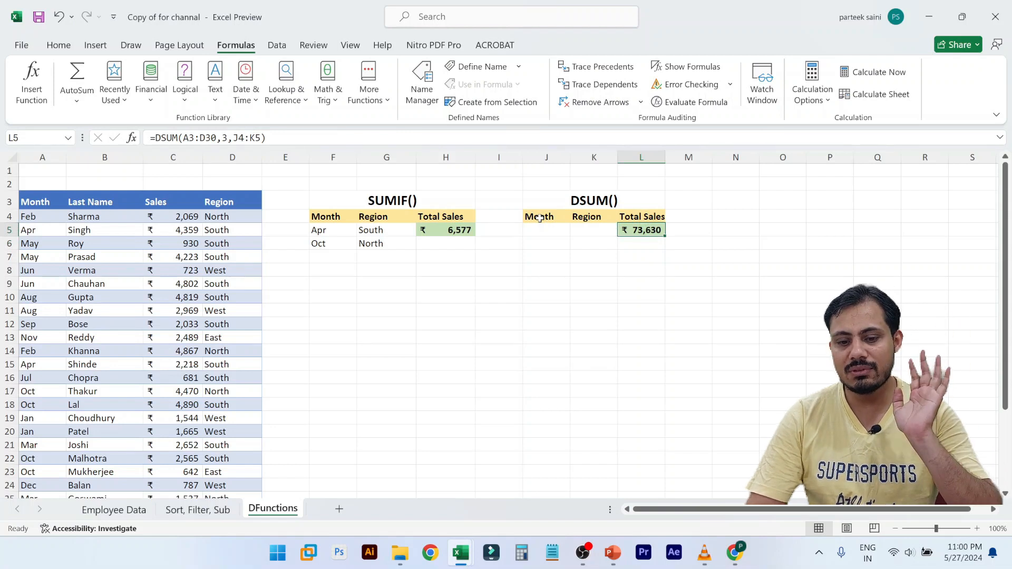
key(Left)
key(Left)
key(Left)
key(Left)
key(Left)
key(Left)
key(Left)
key(Right)
key(shift+Right)
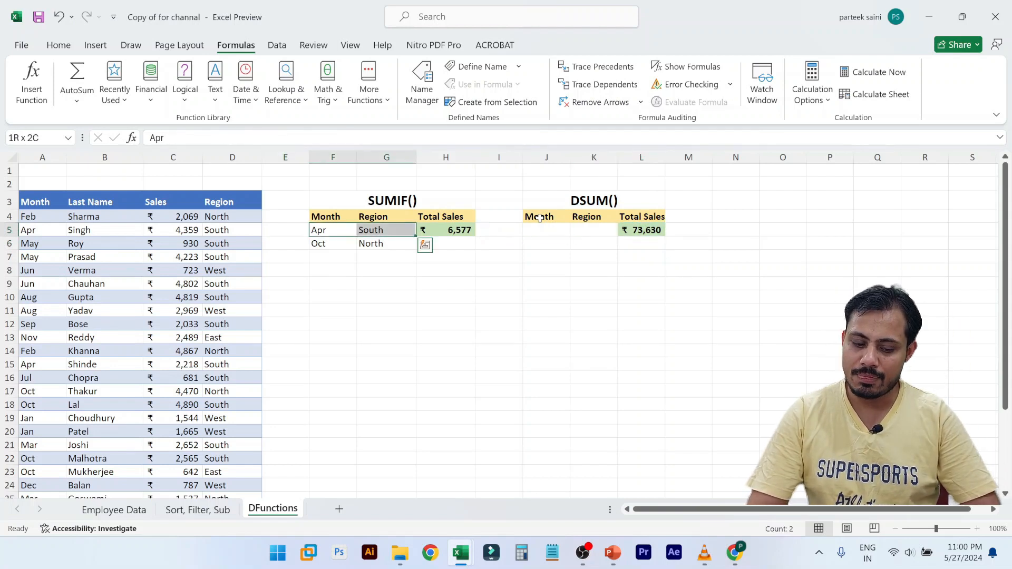
key(ctrl+c)
key(Right)
key(Right)
key(Right)
key(Right)
key(Right)
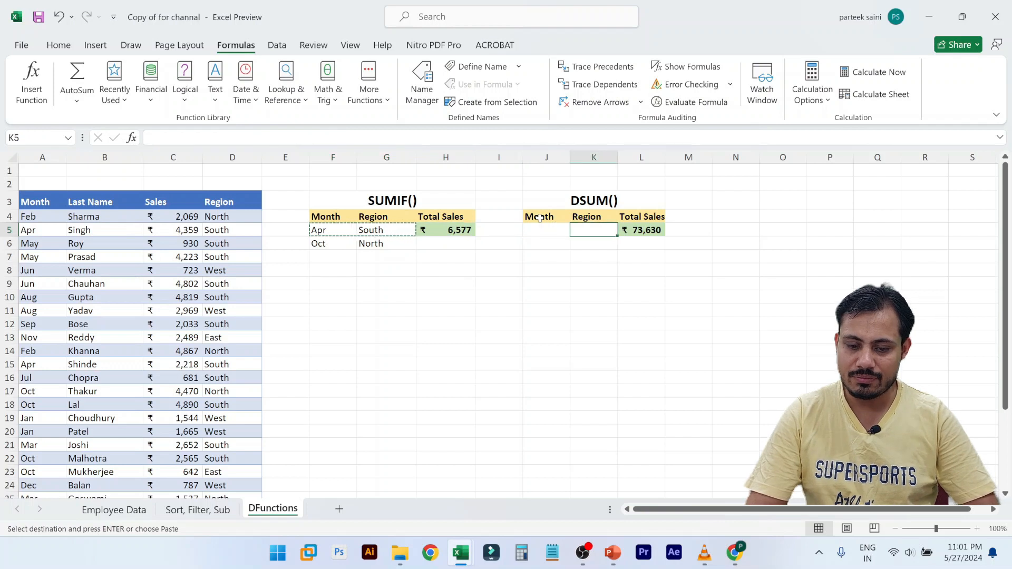
key(Left)
key(ctrl+v)
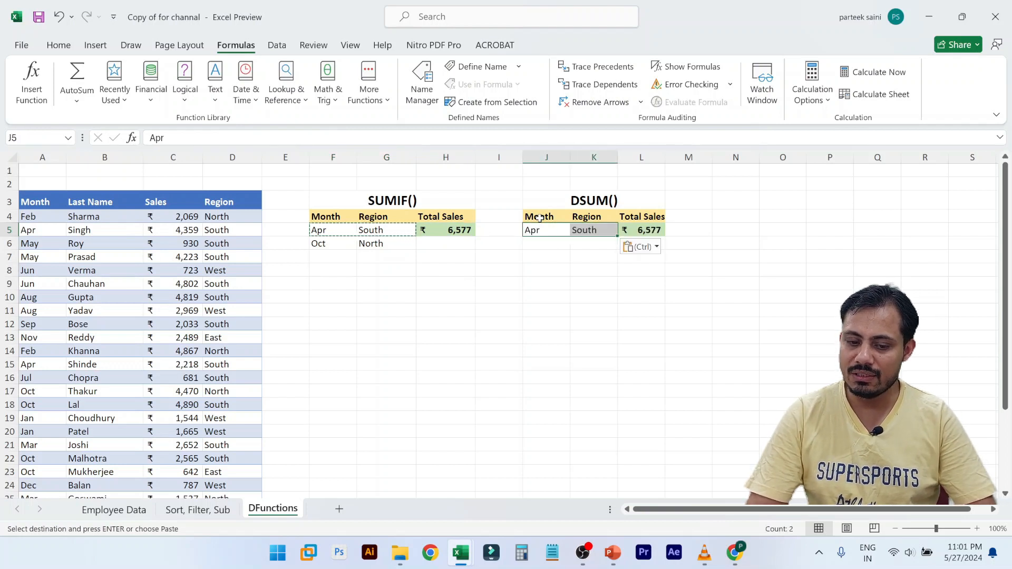
Compare the Apr and South criteria and totals in row 5 of the SUMIF() and DSUM() tables
key(Right)
key(Right)
key(Left)
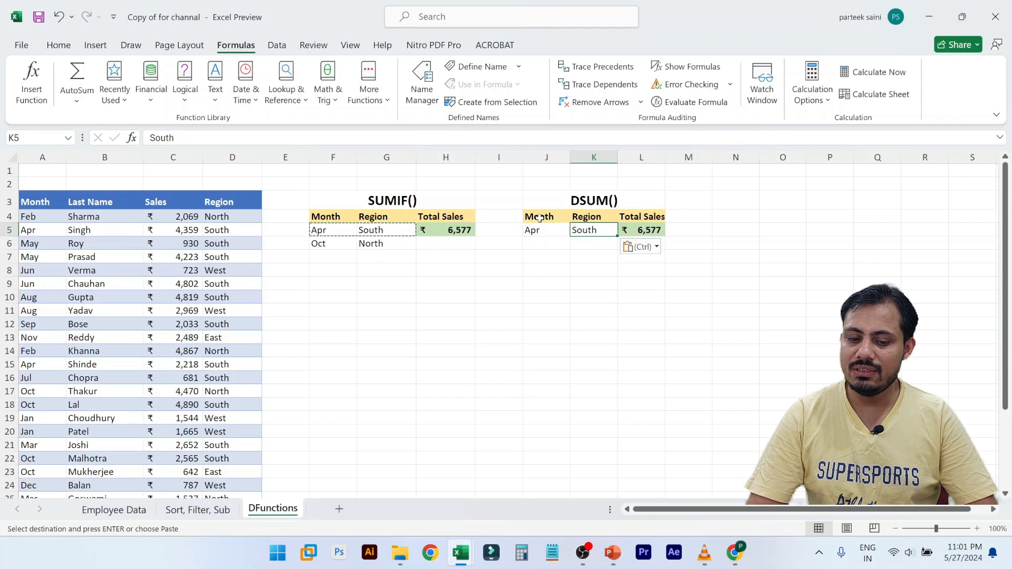
key(Left)
key(Left)
key(Left)
key(Left)
key(Left)
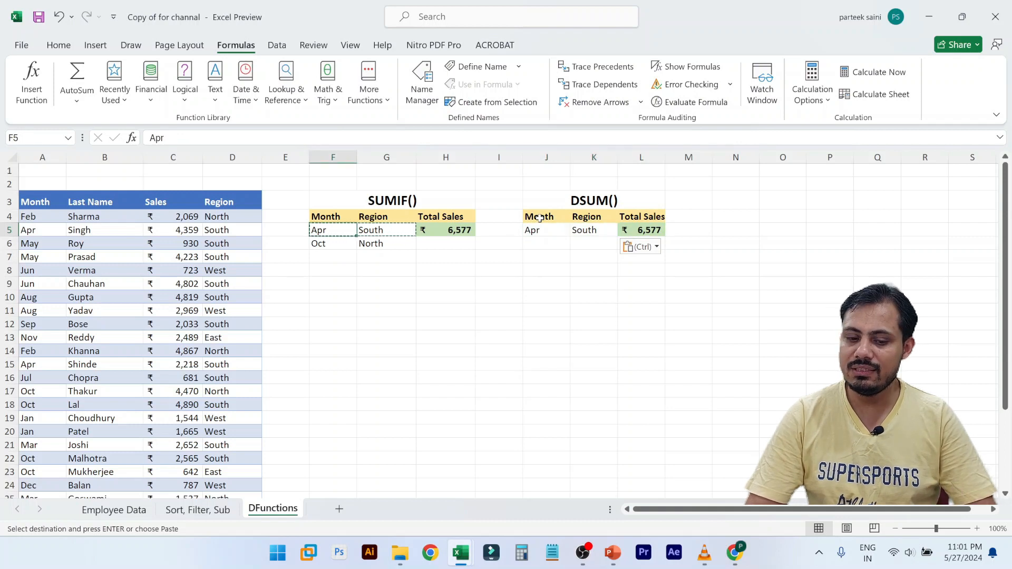
key(Right)
key(Right)
key(Right)
key(Right)
Copy the Oct and North criteria from F6:G6 into the DSUM() criteria cells J6:K6
key(Down)
key(Left)
key(Left)
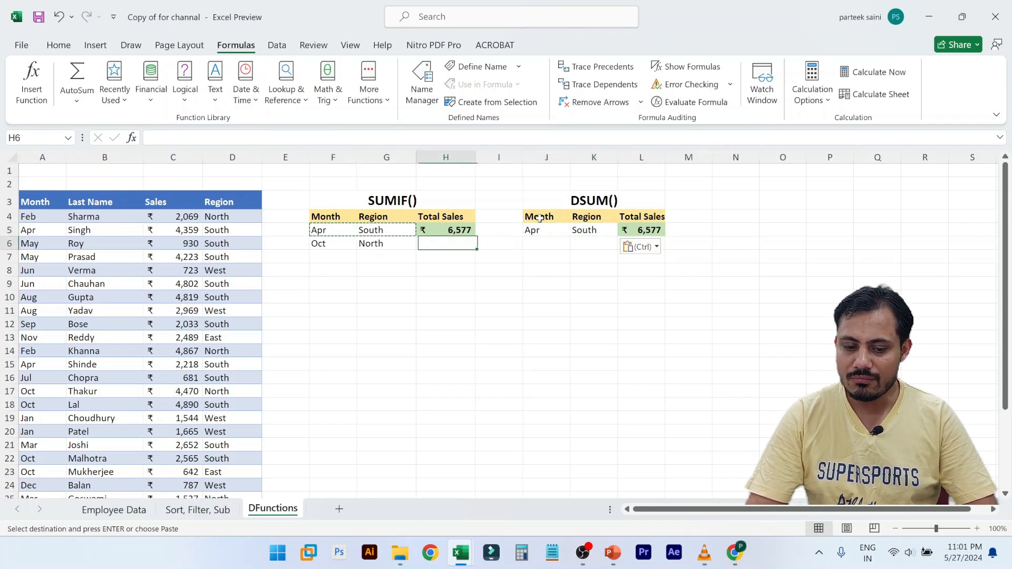
key(Left)
key(Left)
key(shift+Right)
key(ctrl+c)
key(Right)
key(Right)
key(Right)
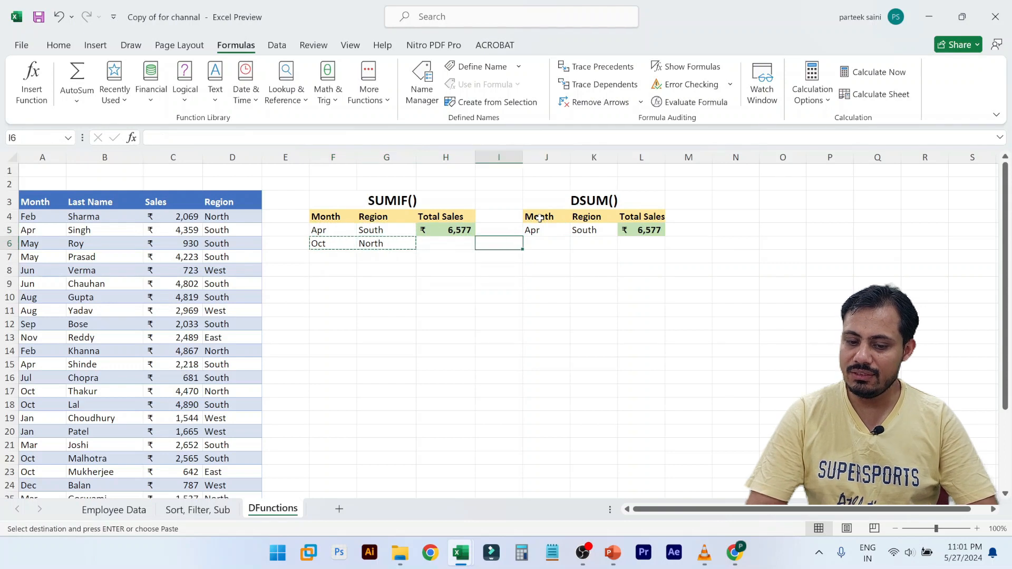
key(Right)
key(ctrl+v)
key(Right)
key(Right)
key(Right)
key(Escape)
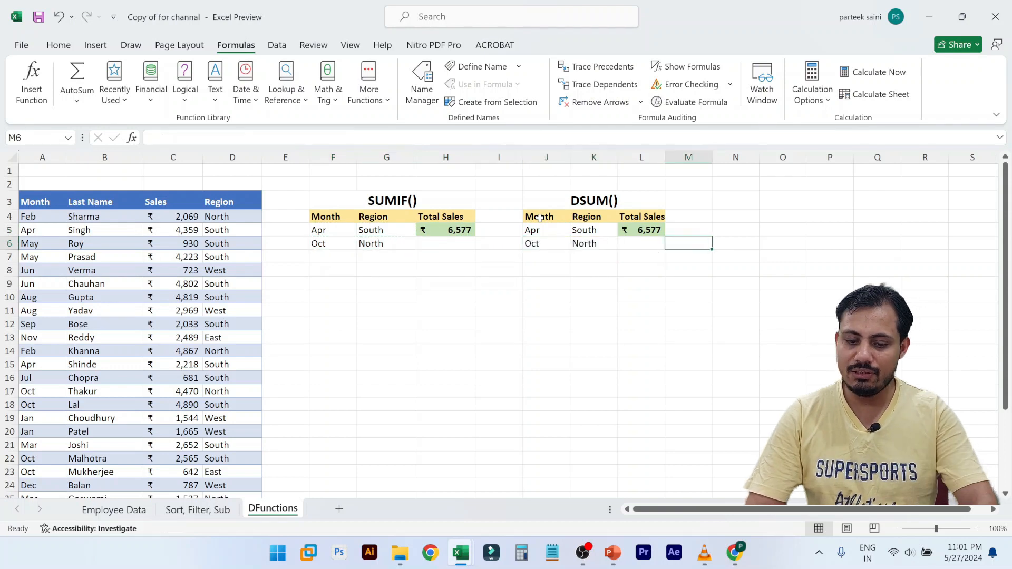
Examine the ranges used by the DSUM formula in L5
key(Right)
key(Right)
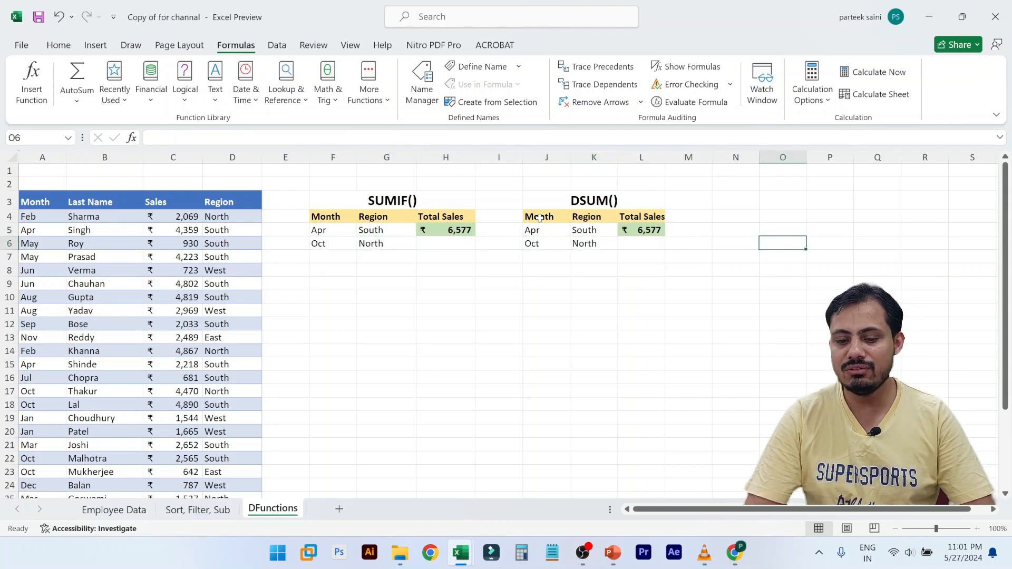
key(Left)
key(Left)
key(Left)
key(Up)
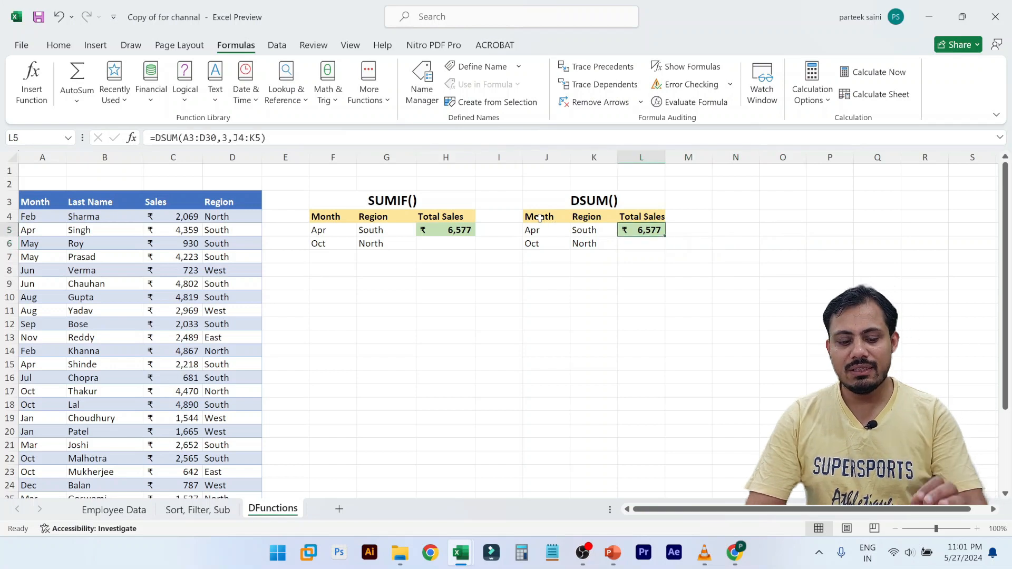
key(F2)
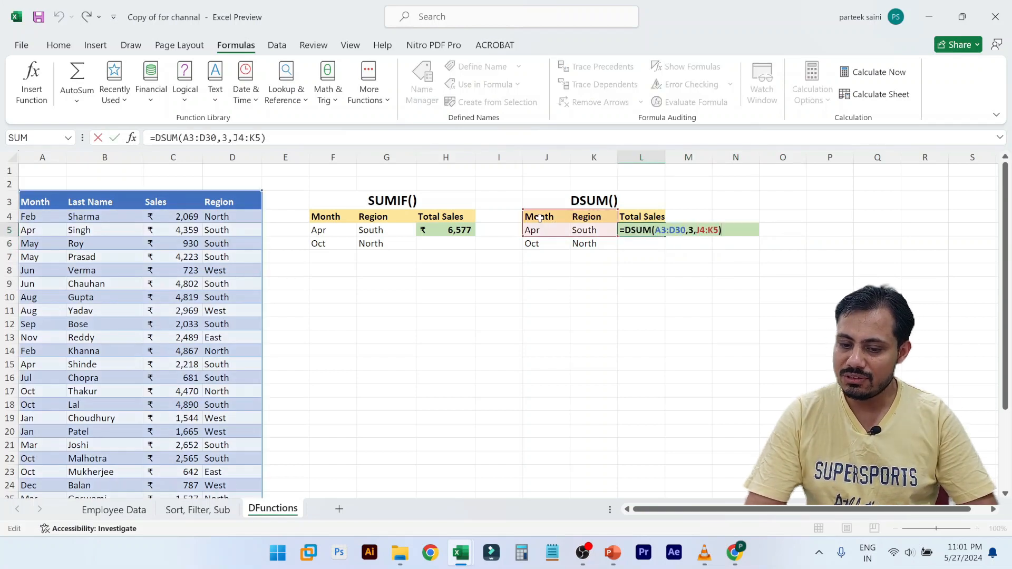
key(F2)
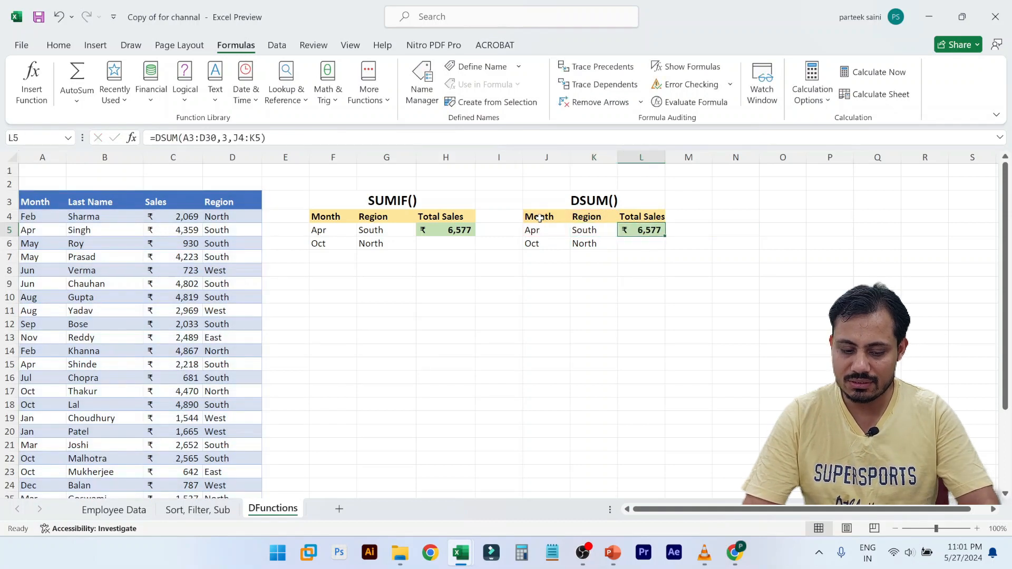
Replace the criteria range in the L5 DSUM formula with J4:K6, covering the headers and both criteria rows
key(F2)
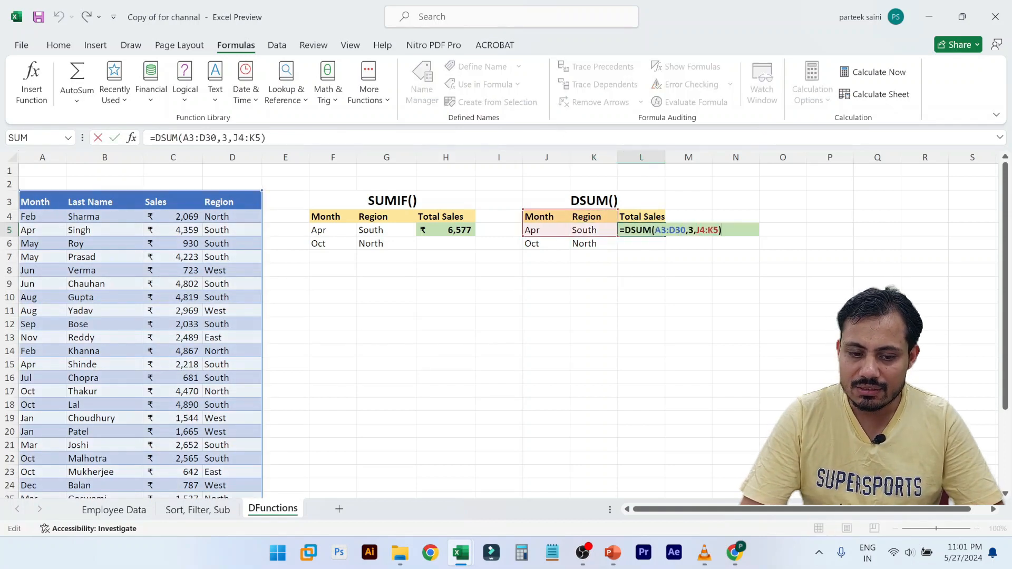
key(F6)
key(Left)
key(shift+Left)
key(shift+Left)
key(shift+Left)
key(shift+Left)
key(shift+Left)
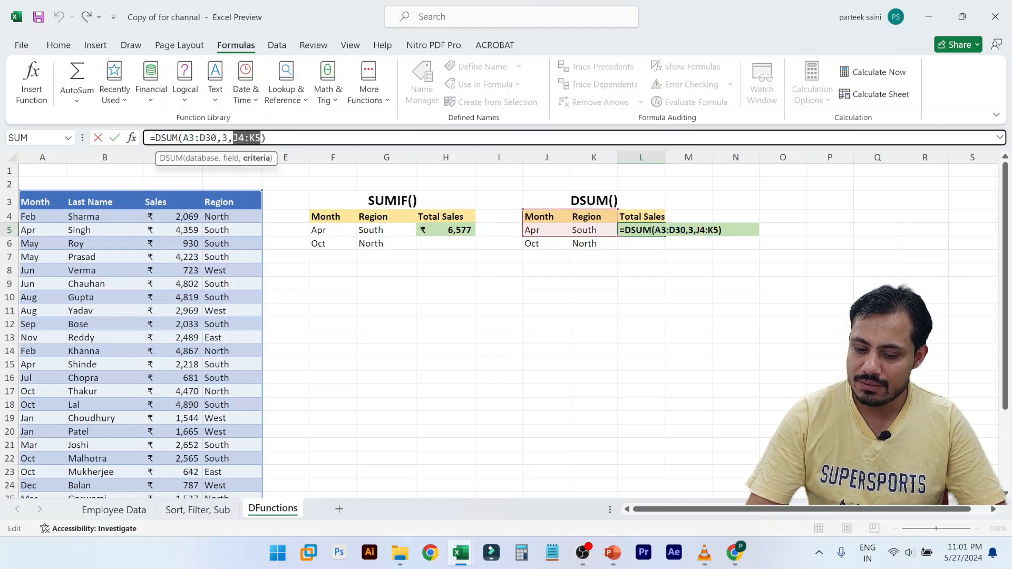
key(BackSpace)
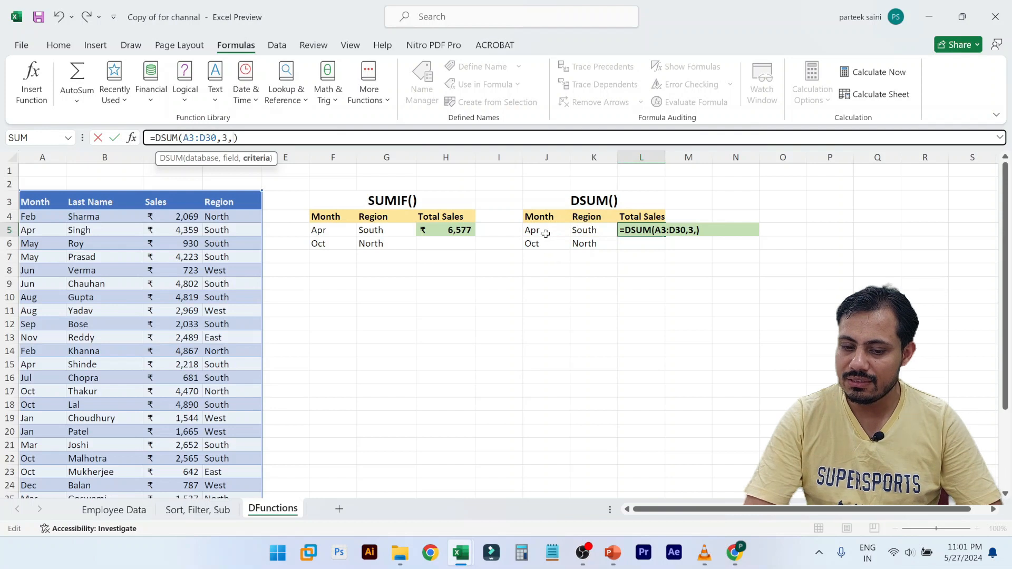
drag(540, 216, 578, 218)
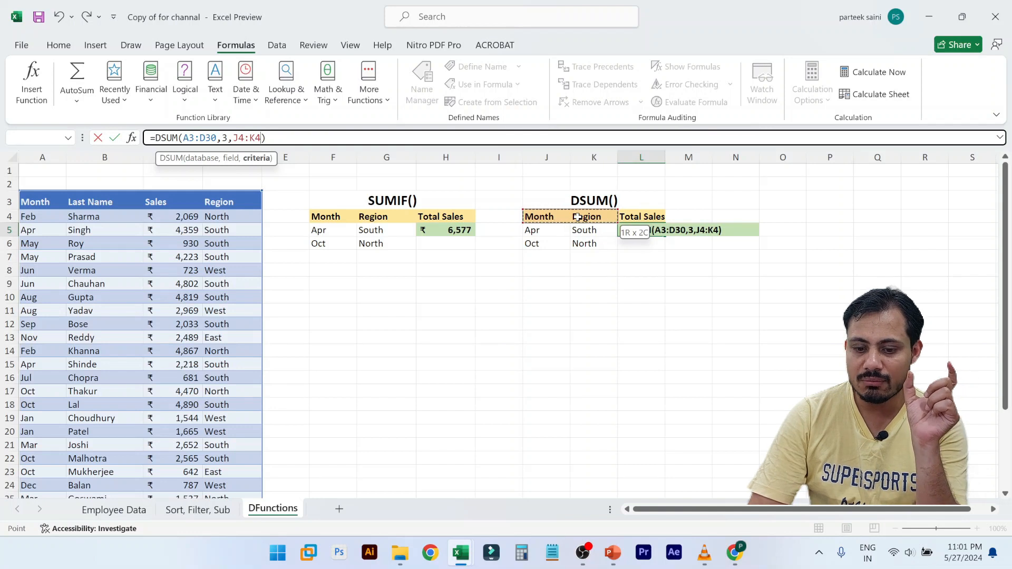
drag(578, 217, 577, 231)
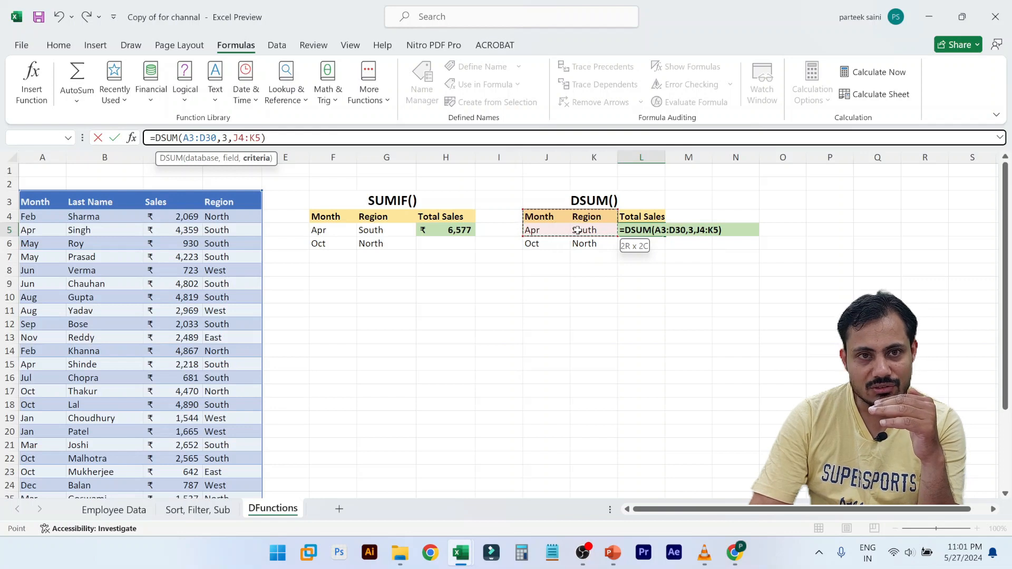
drag(578, 230, 578, 242)
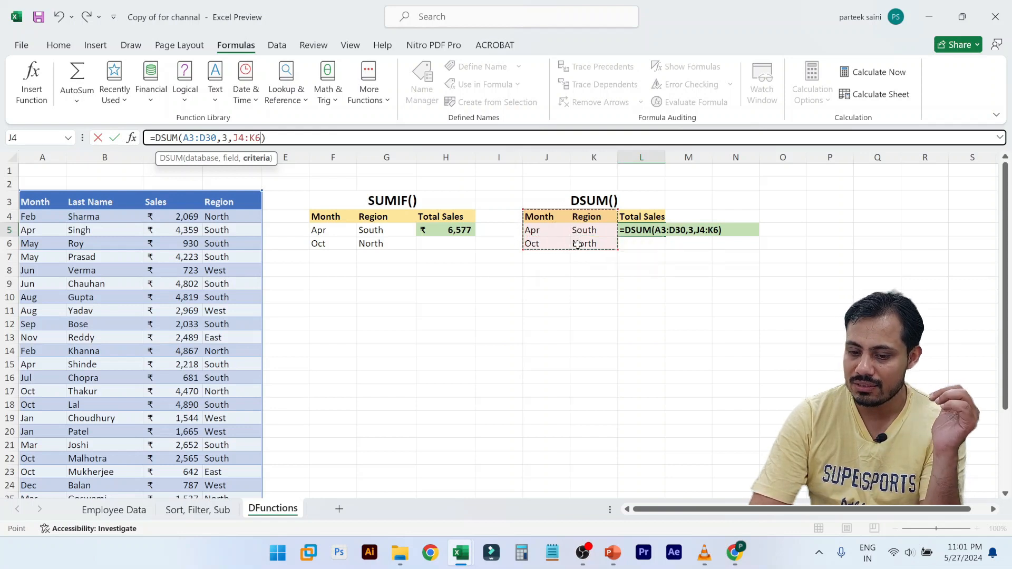
key(Return)
key(Up)
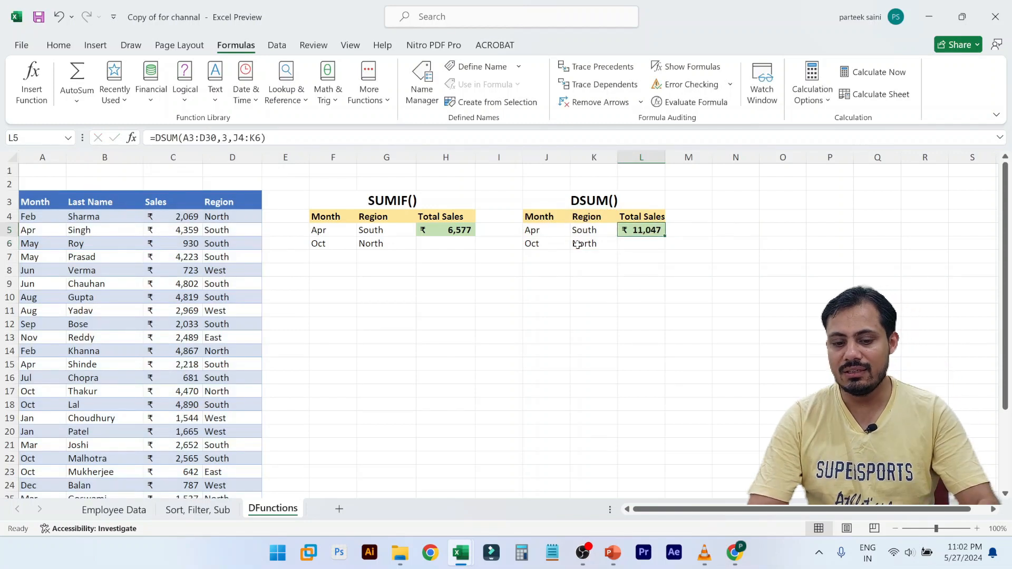
Review both DSUM() criteria rows and their combined total against the SUMIF() table
key(Left)
key(Left)
key(Left)
key(Left)
key(Right)
key(Right)
key(Right)
key(Right)
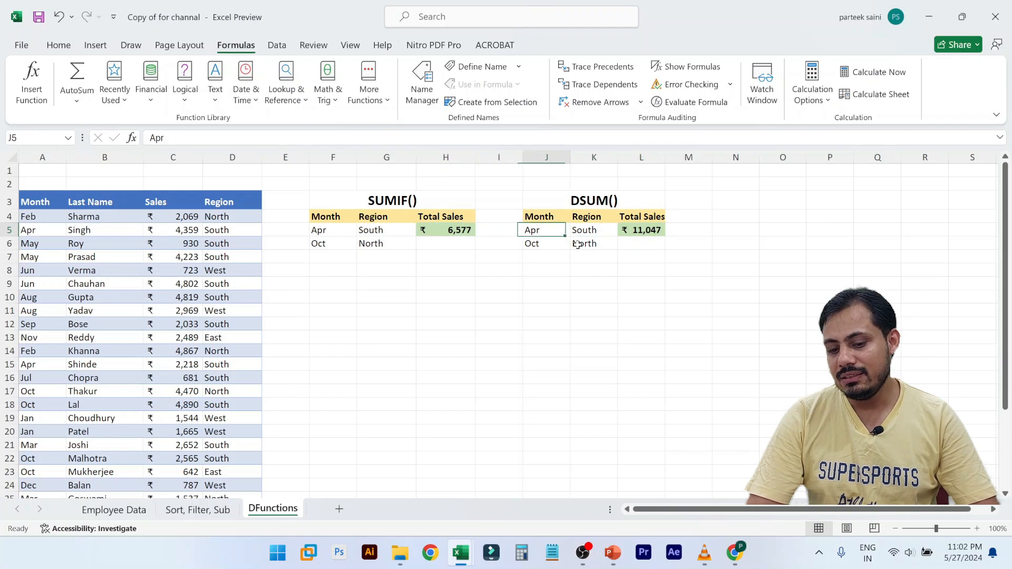
key(Left)
key(Left)
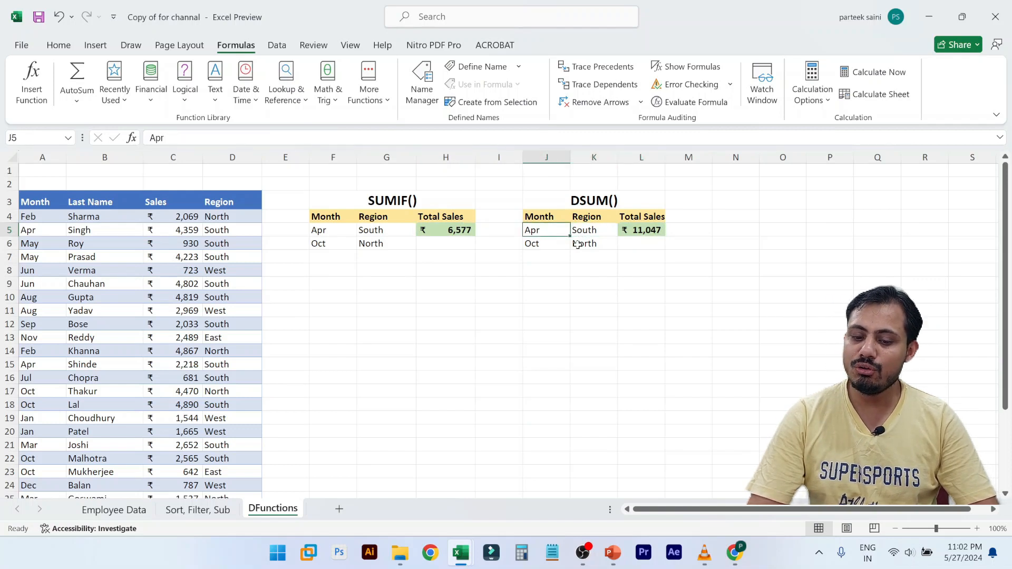
key(Down)
key(Right)
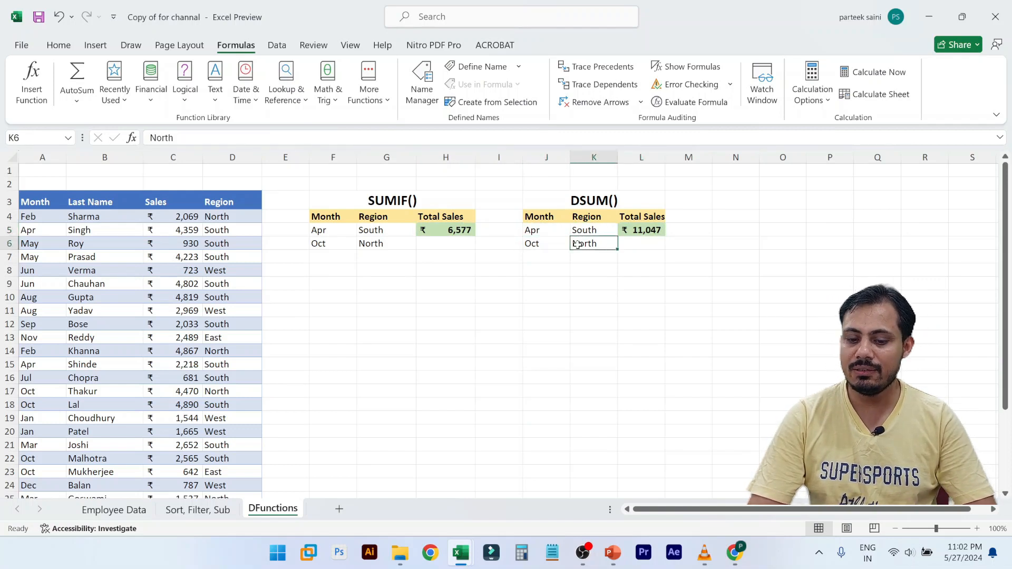
key(Right)
key(Up)
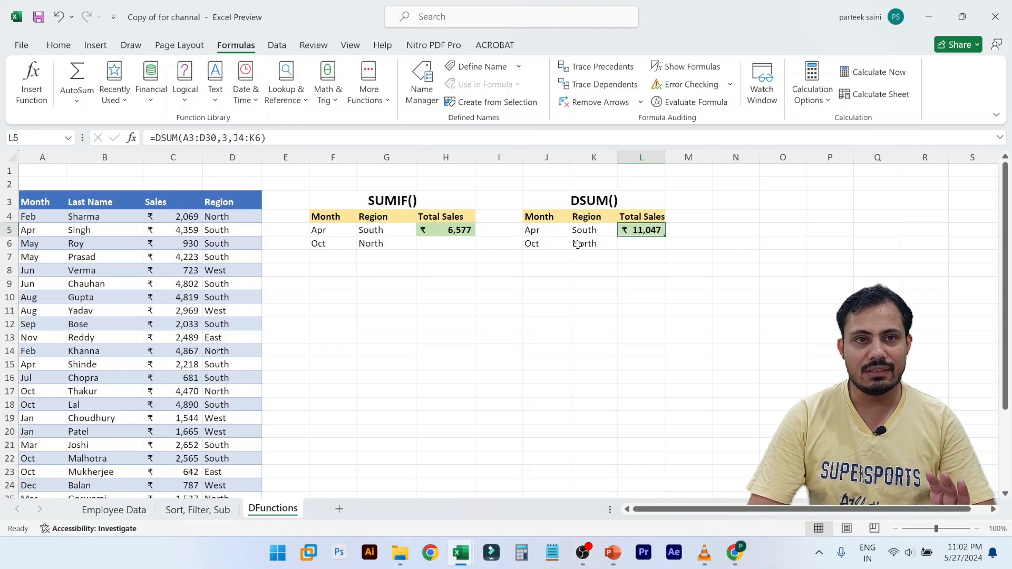
Extend the SUMIFS formula in H5 by adding a second SUMIFS with C4:C30 as its sum range
key(Left)
key(Left)
key(Left)
key(Left)
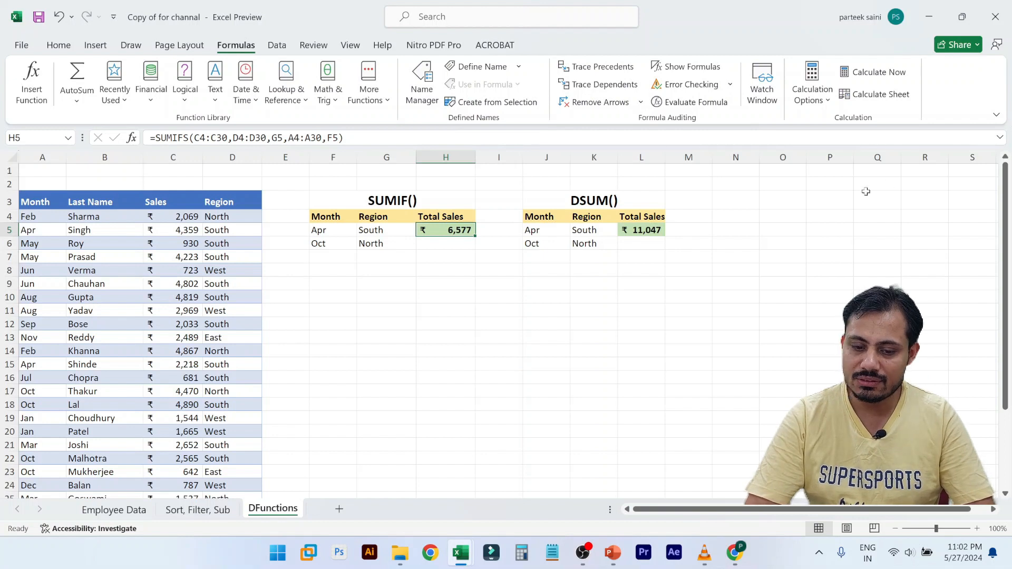
key(F2)
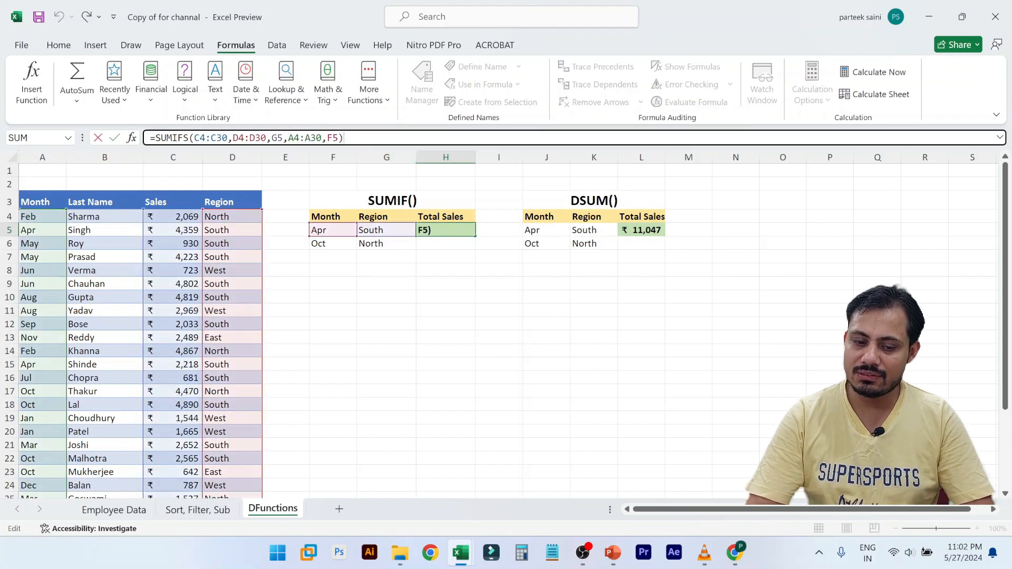
text(+sumif)
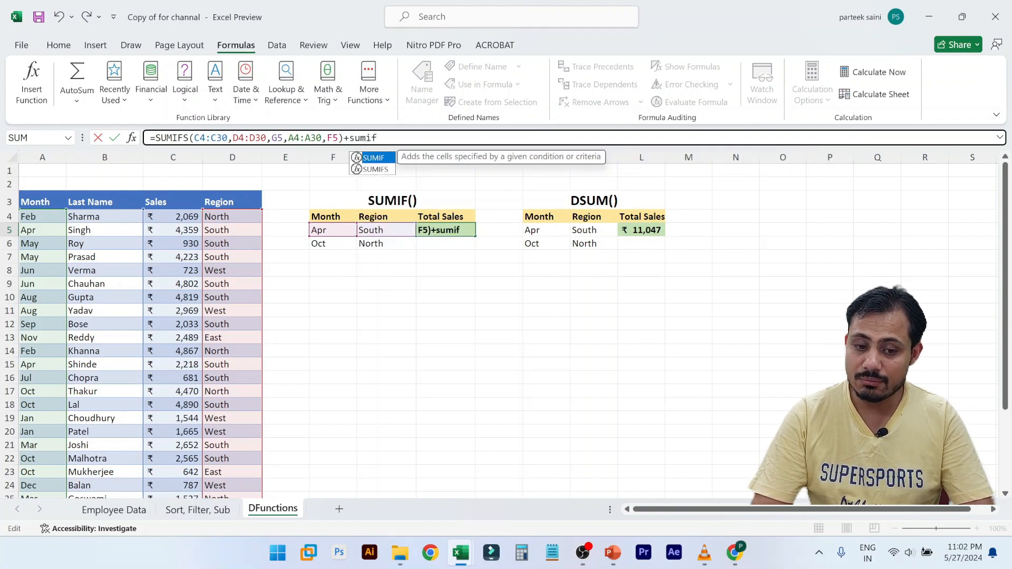
text(s)
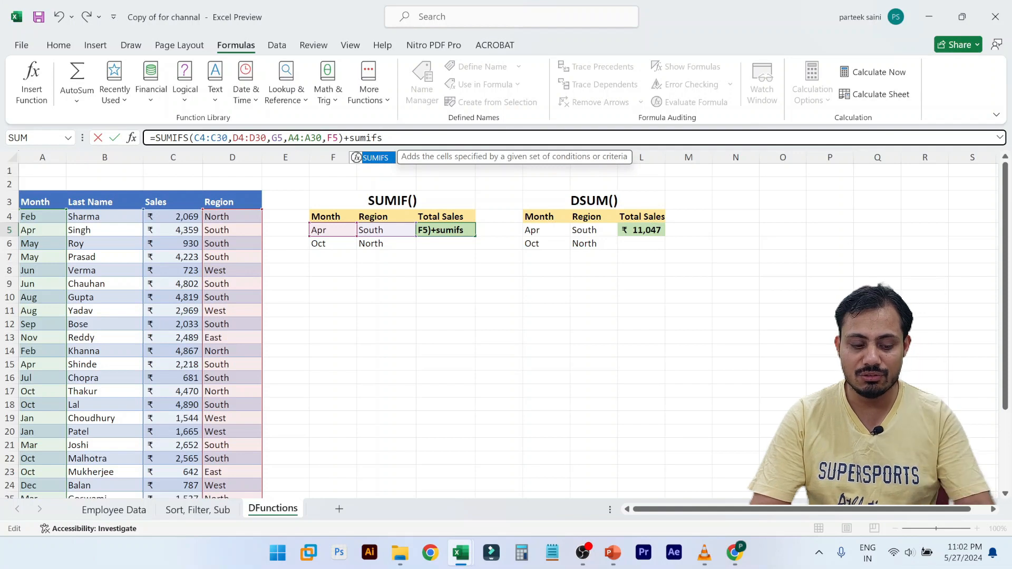
key(Tab)
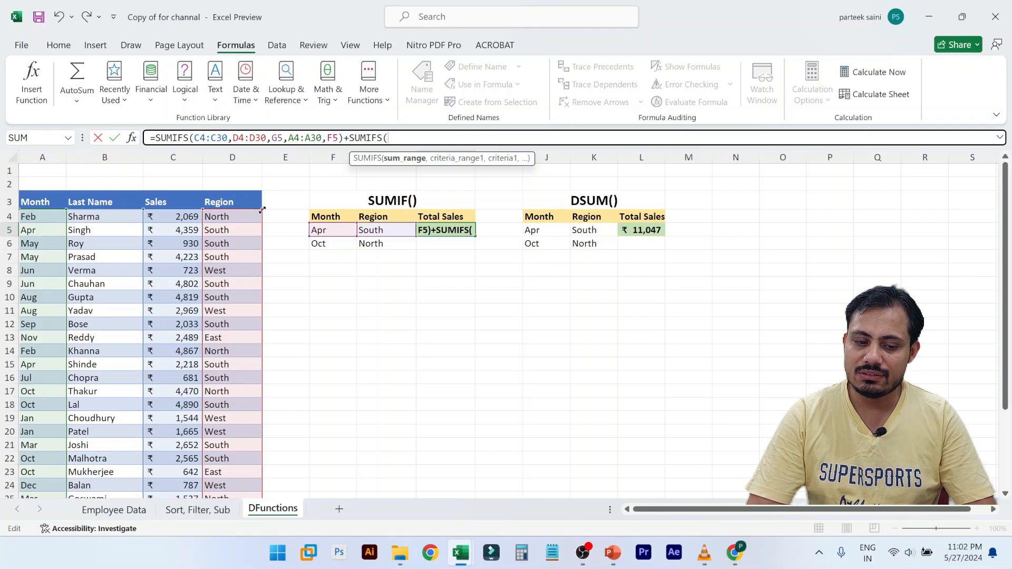
drag(177, 217, 170, 459)
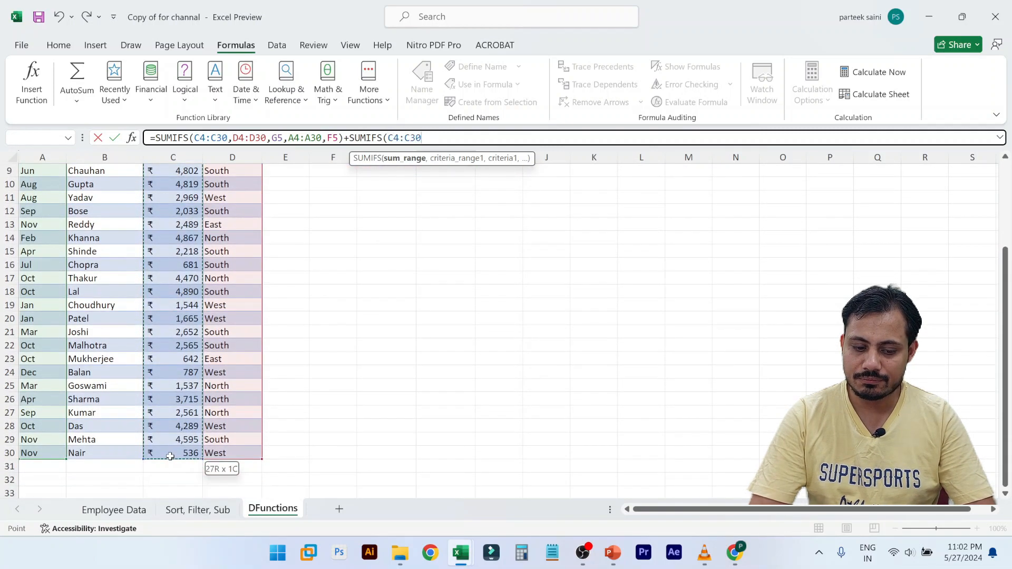
text(,)
Set the second SUMIFS's first criteria range to the months in A4:A30 and its criterion to F6
scroll(171, 459, up, 3)
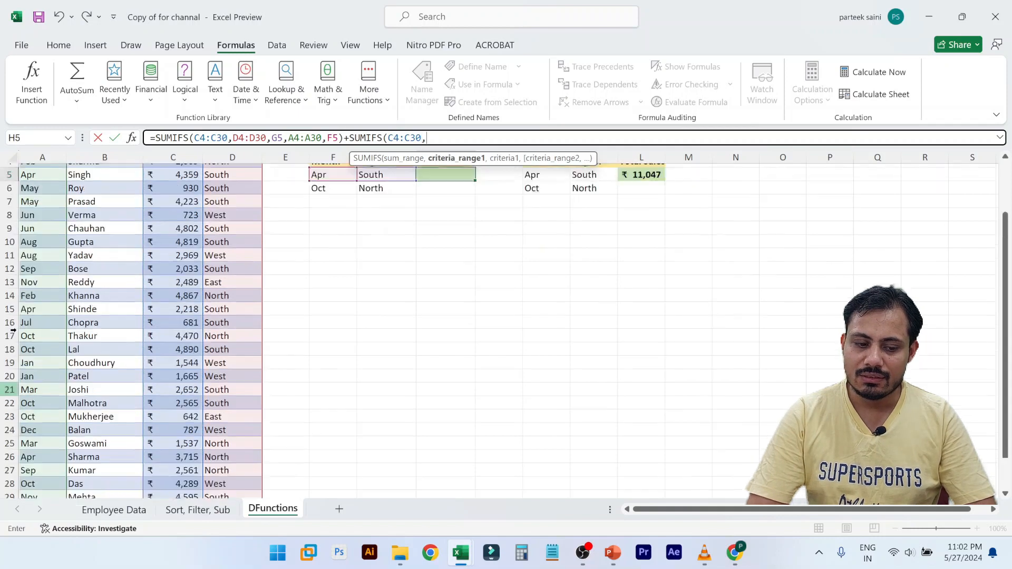
click(40, 215)
drag(40, 215, 32, 468)
text(,)
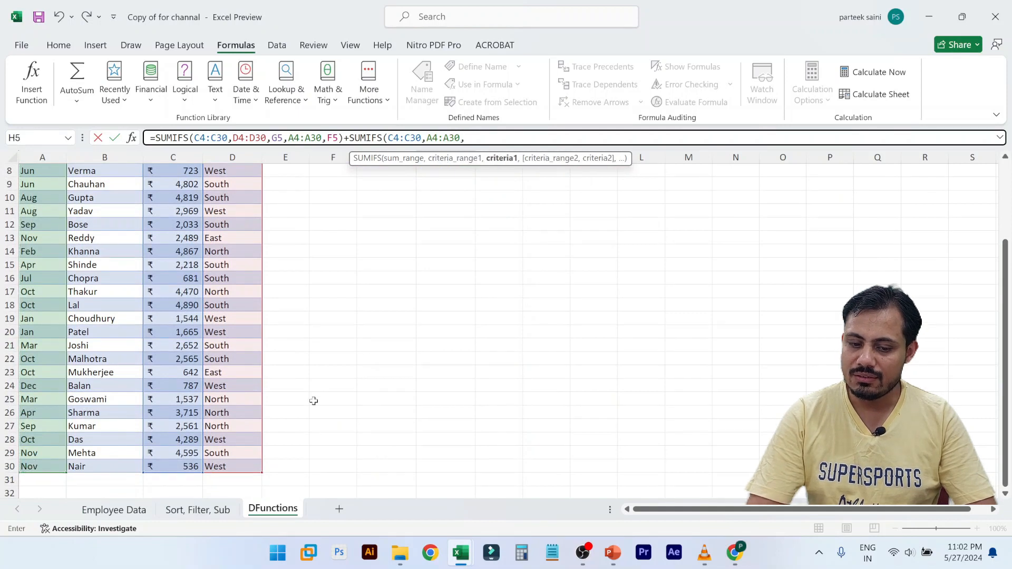
scroll(312, 402, up, 3)
click(324, 244)
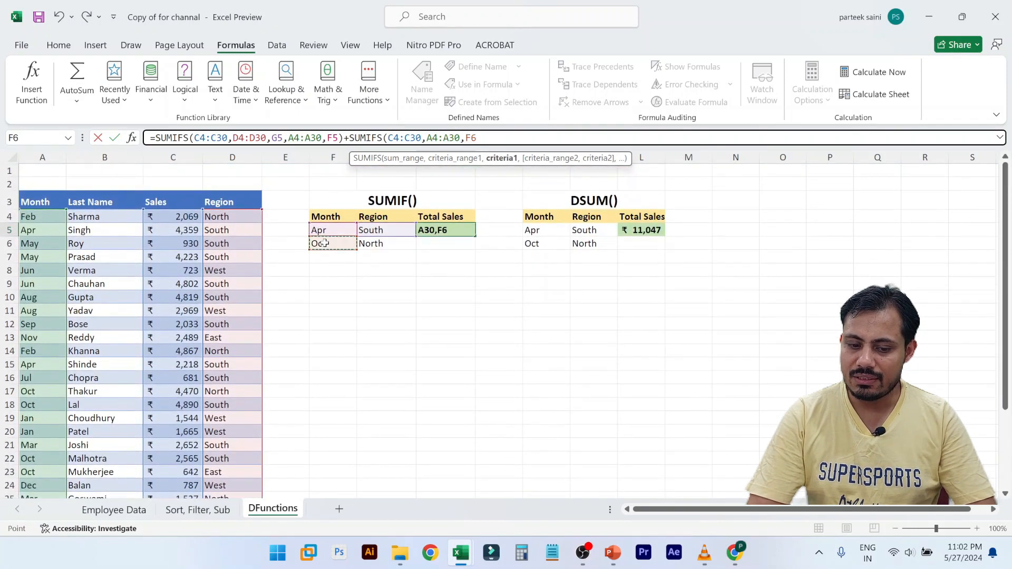
text(,)
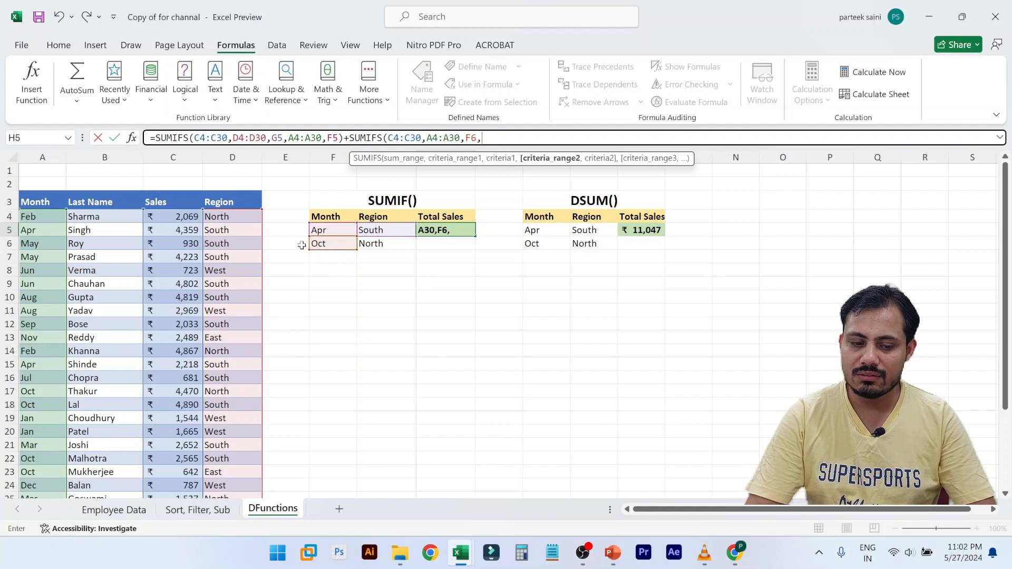
Add the regions in D4:D30 with criterion G6 as the second condition, and complete the H5 formula
drag(221, 216, 239, 468)
text(,)
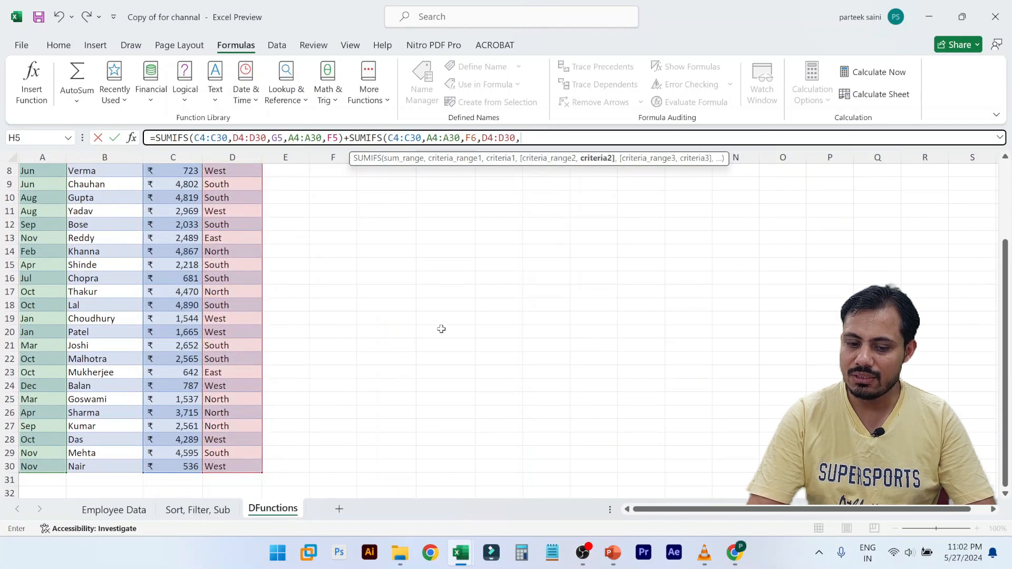
scroll(438, 327, up, 3)
click(388, 244)
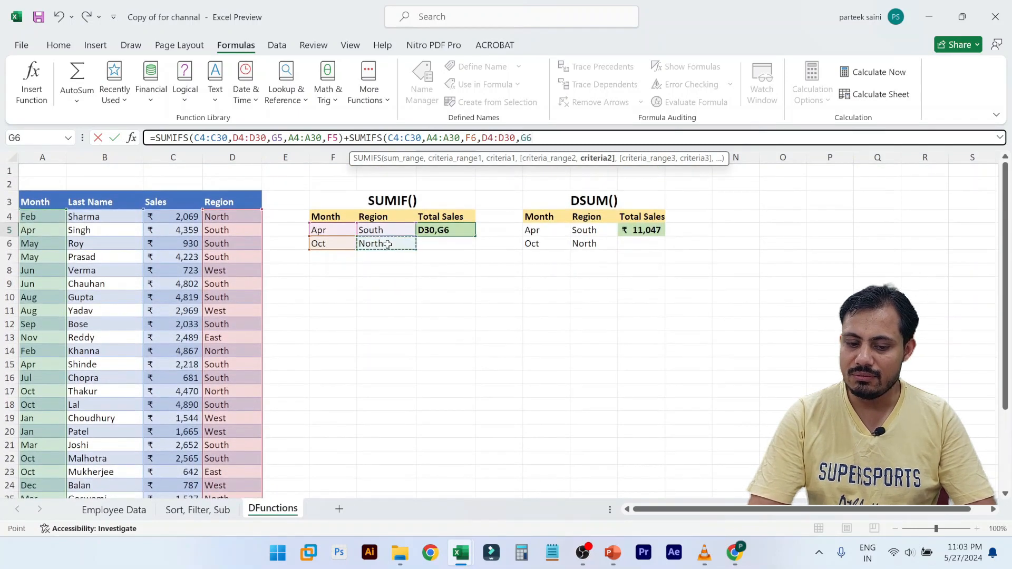
text())
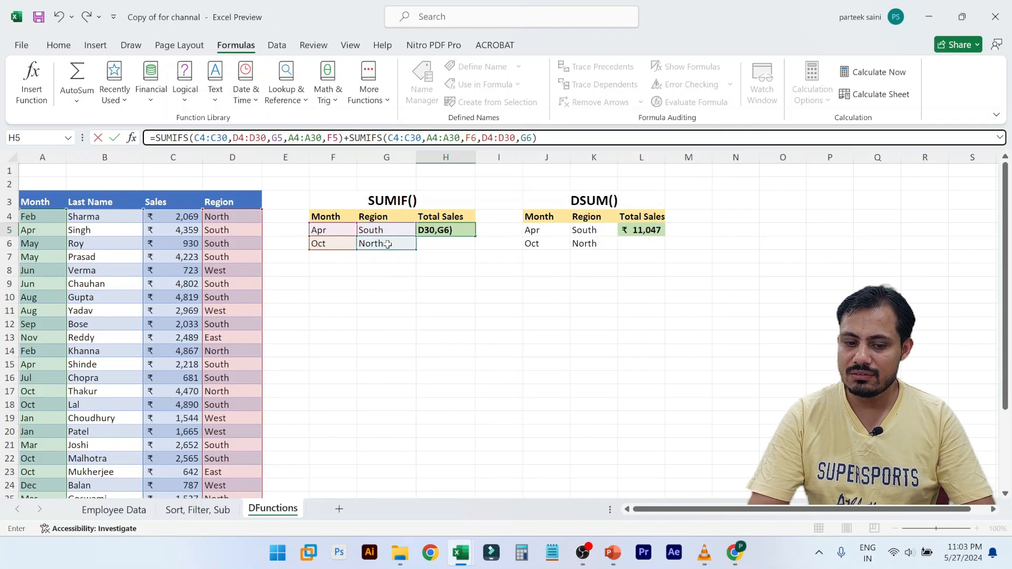
key(Return)
Review the full double SUMIFS formula in H5 and the J4:K6 criteria range of the DSUM formula in L5
key(Up)
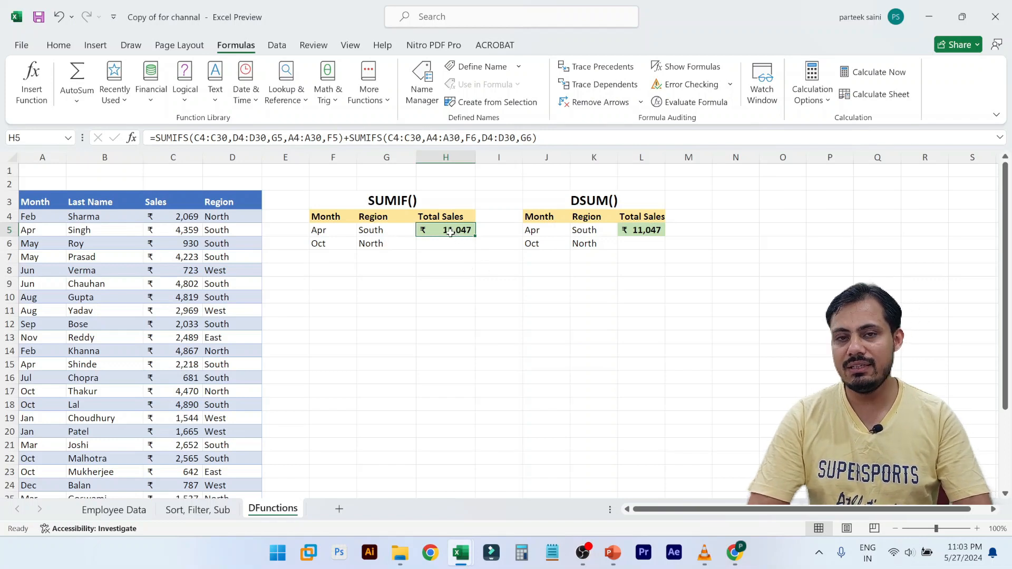
key(F2)
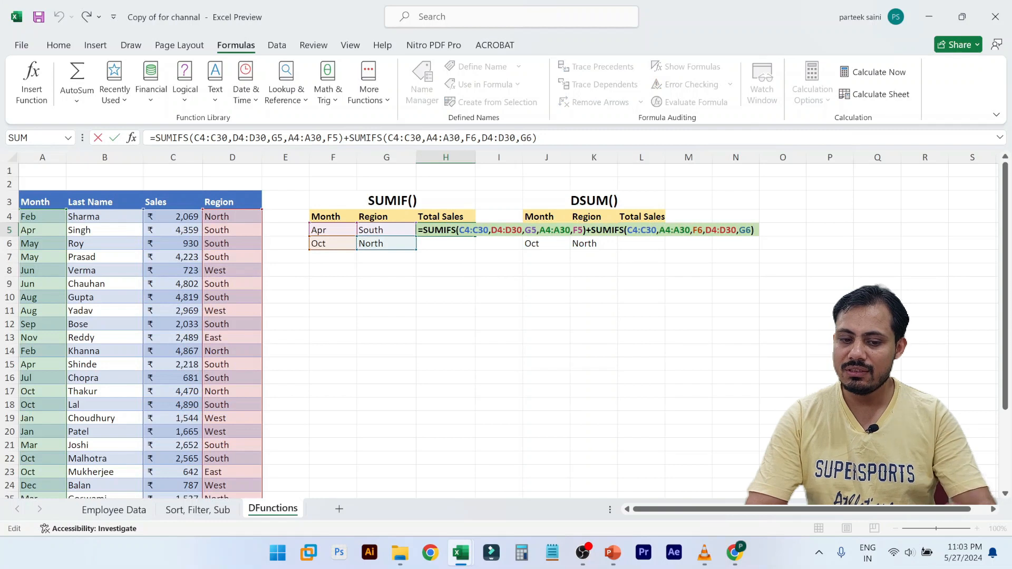
drag(537, 137, 149, 137)
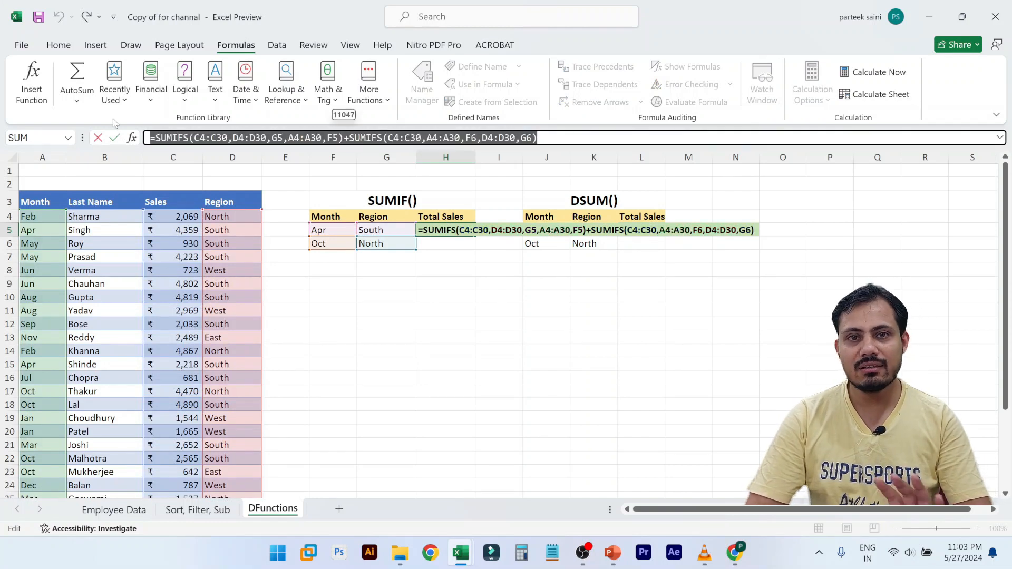
key(Escape)
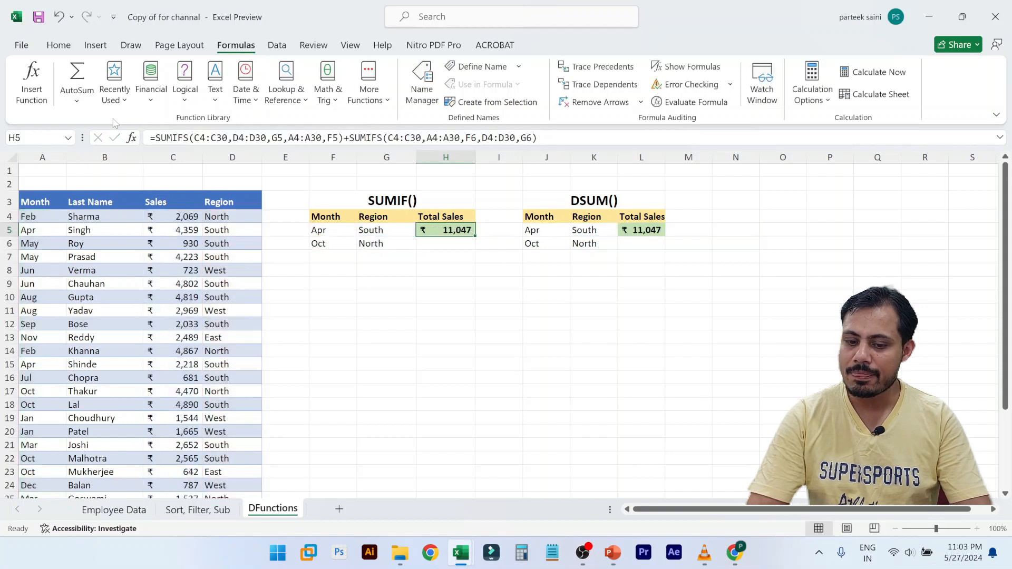
click(659, 232)
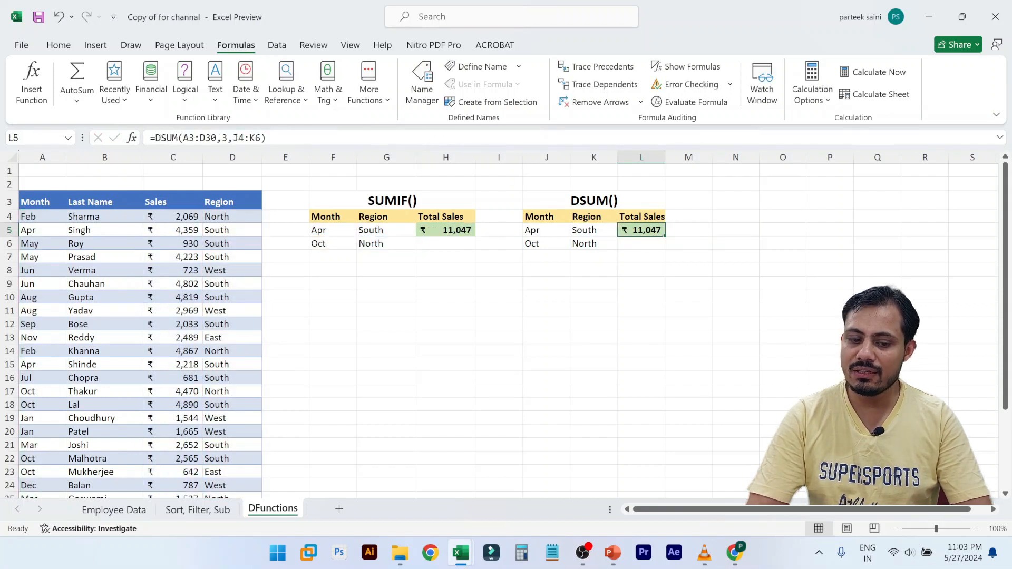
drag(261, 138, 228, 138)
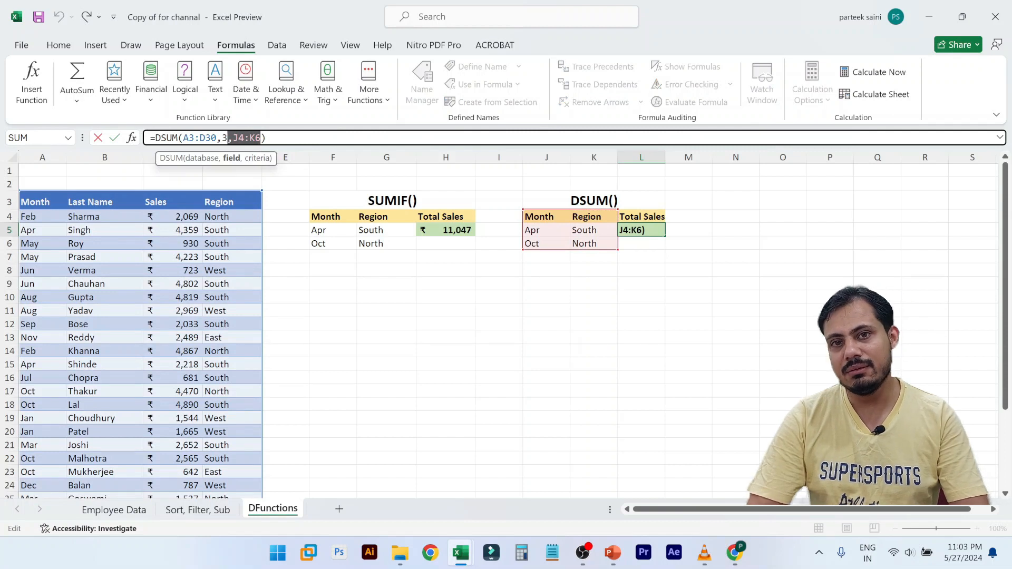
key(Escape)
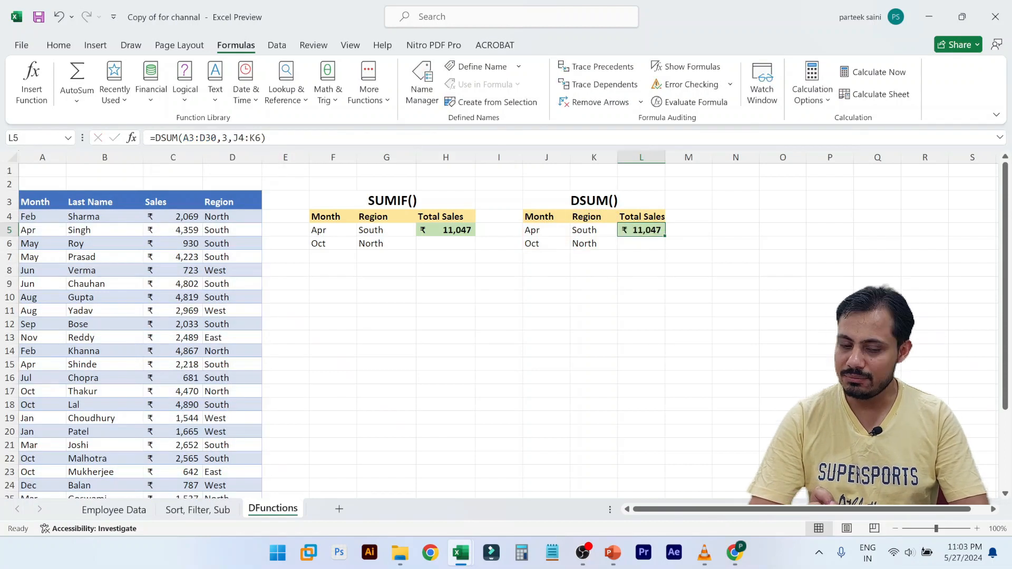
click(463, 266)
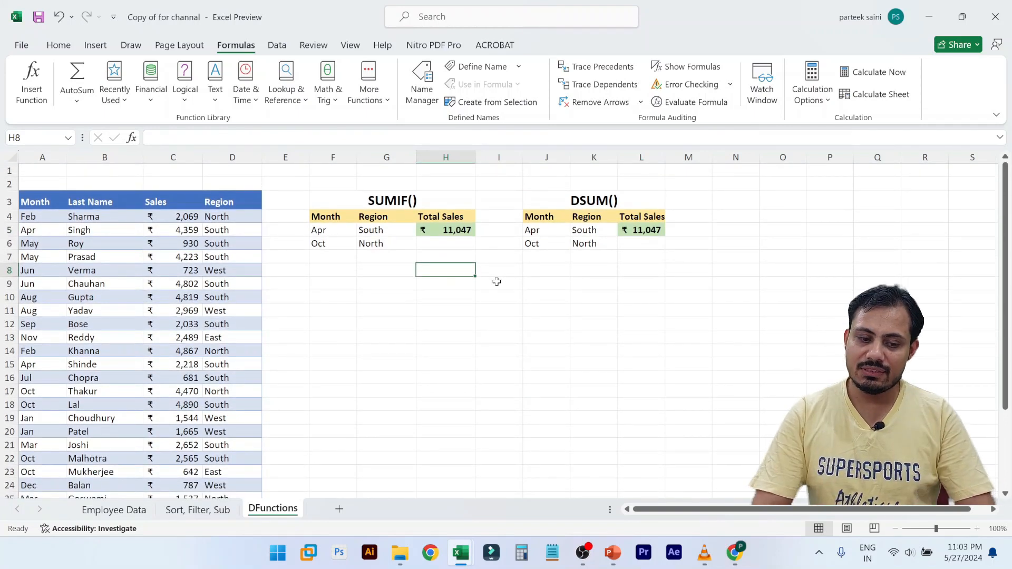
Label B2 as Total and C1 as Subtotal above the sales table
click(188, 185)
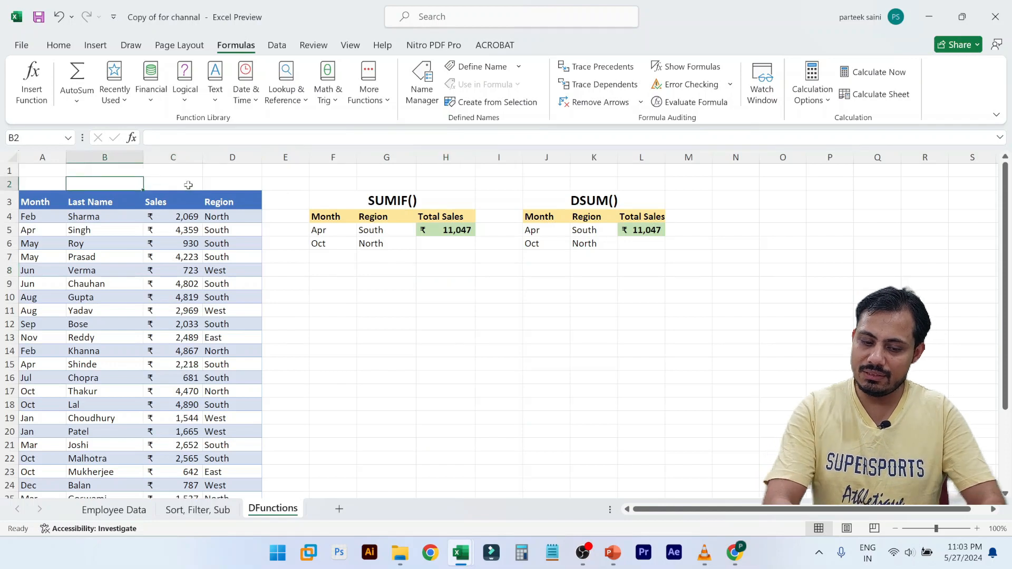
key(Up)
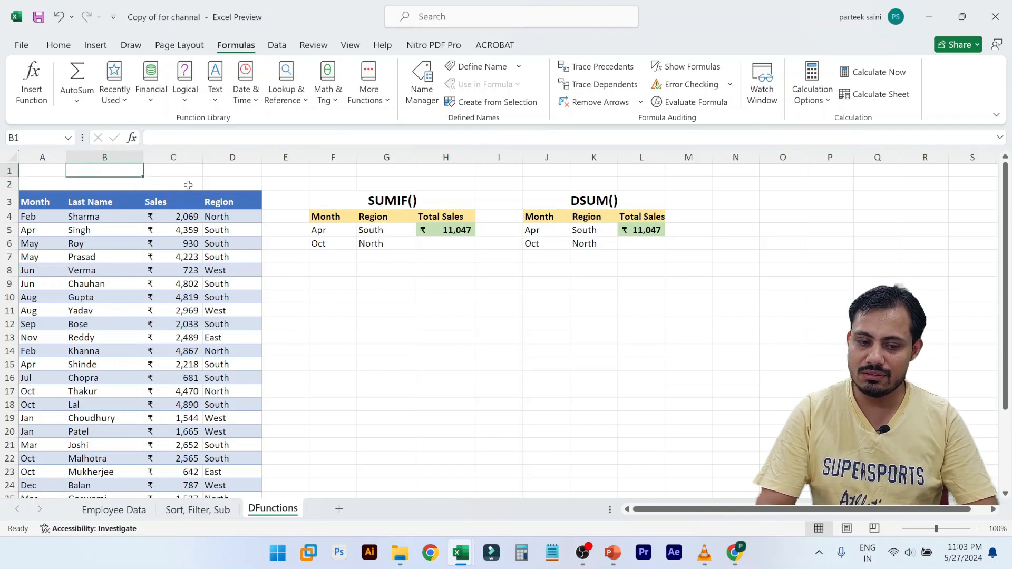
key(Down)
text(Tota)
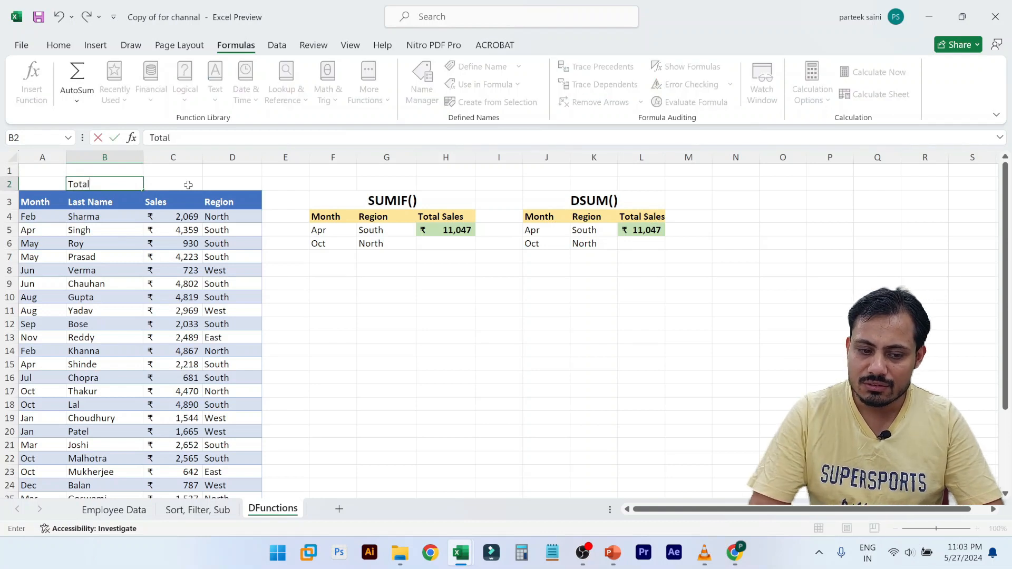
key(Tab)
key(Up)
text(Subtotal)
key(Tab)
key(Left)
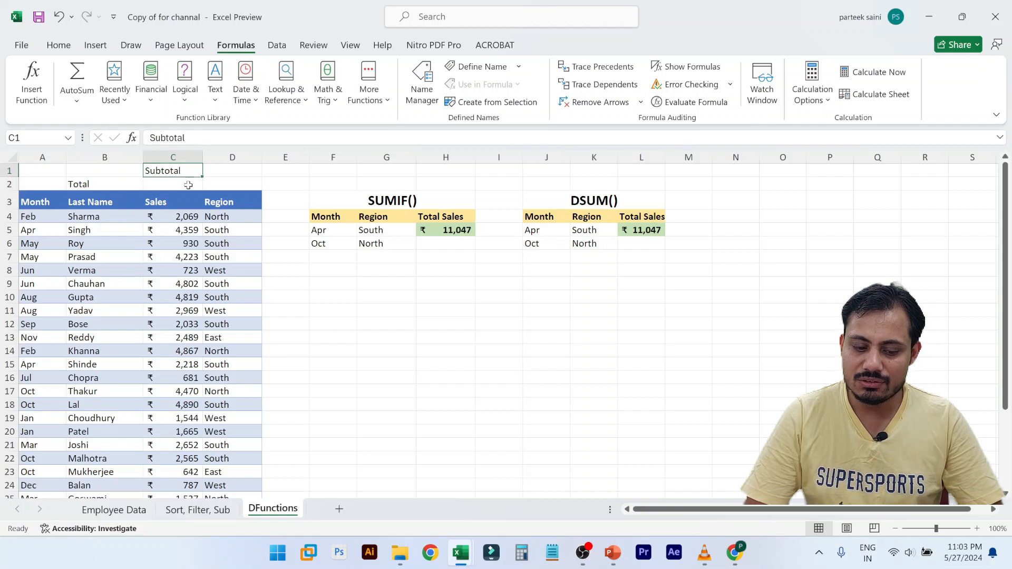
Check the East Total and North Total rows on the Sort, Filter, Sub sheet, and return to DFunctions
key(ctrl+Page_Up)
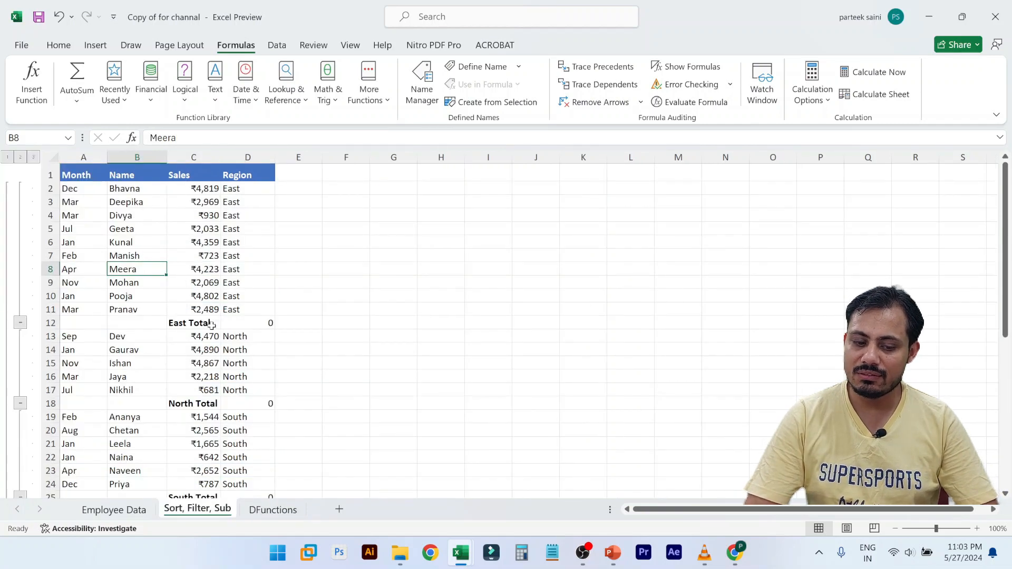
click(194, 327)
click(206, 413)
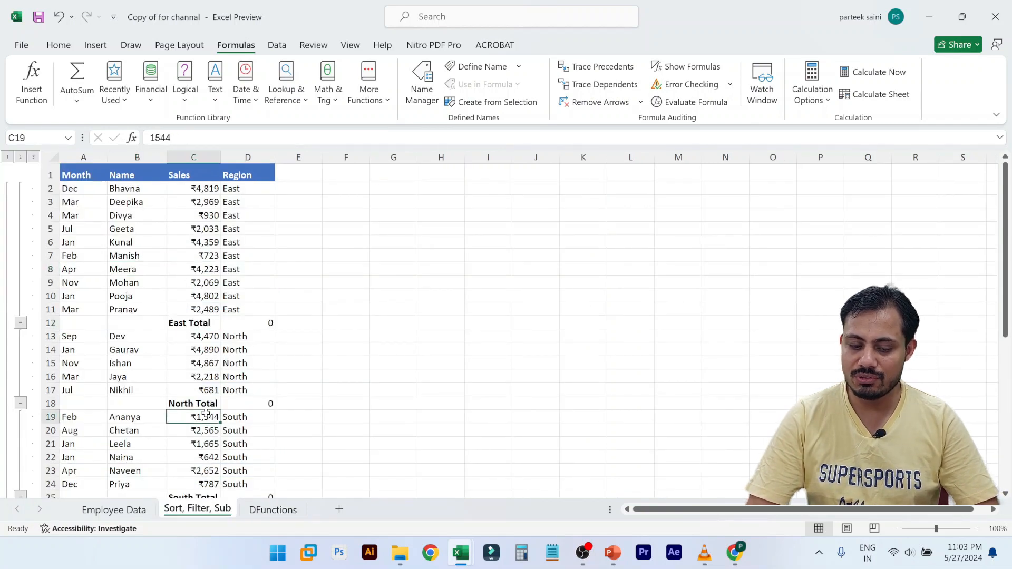
key(ctrl+Page_Down)
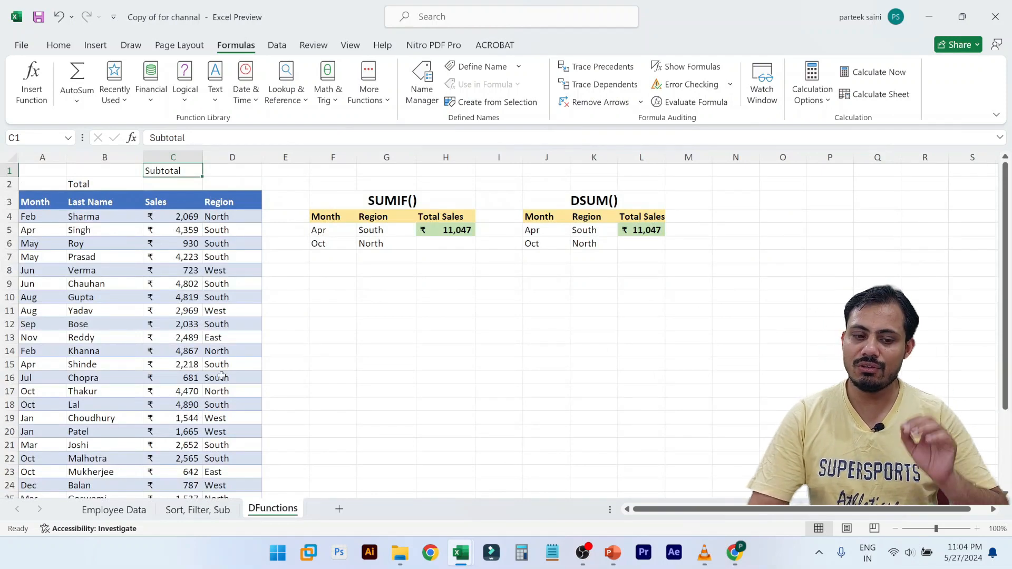
Label D1 as Sum beside the Subtotal heading
key(Right)
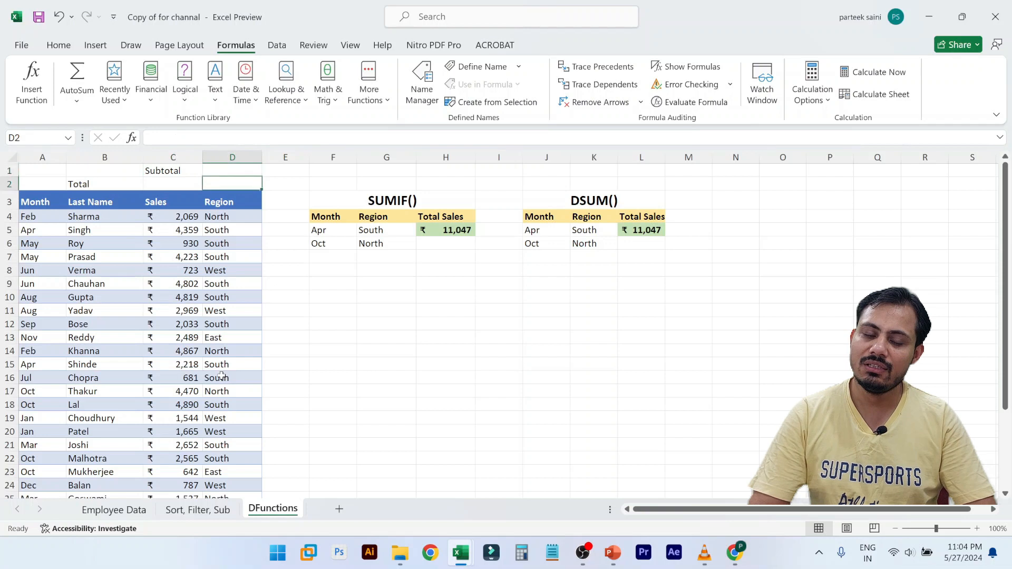
text(Sum)
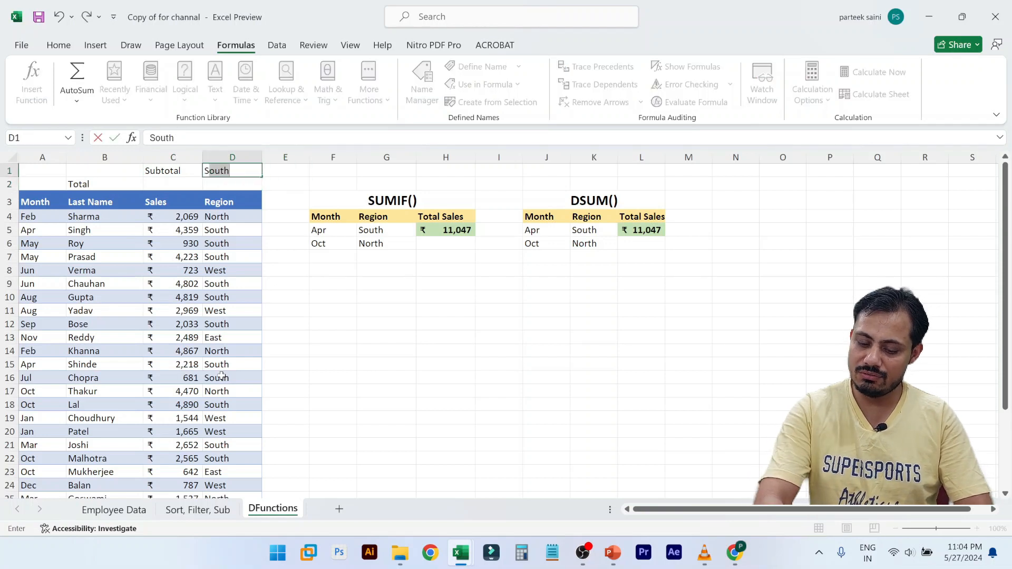
key(Right)
key(Left)
Start a SUBTOTAL formula in C2 and open the help article on the function from its arguments
key(Left)
key(Down)
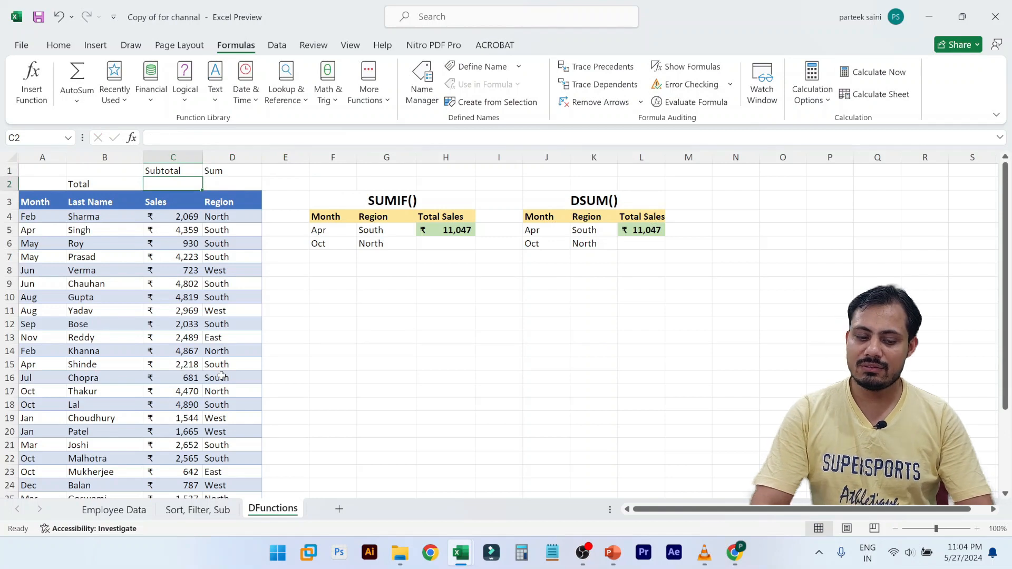
text(=subto)
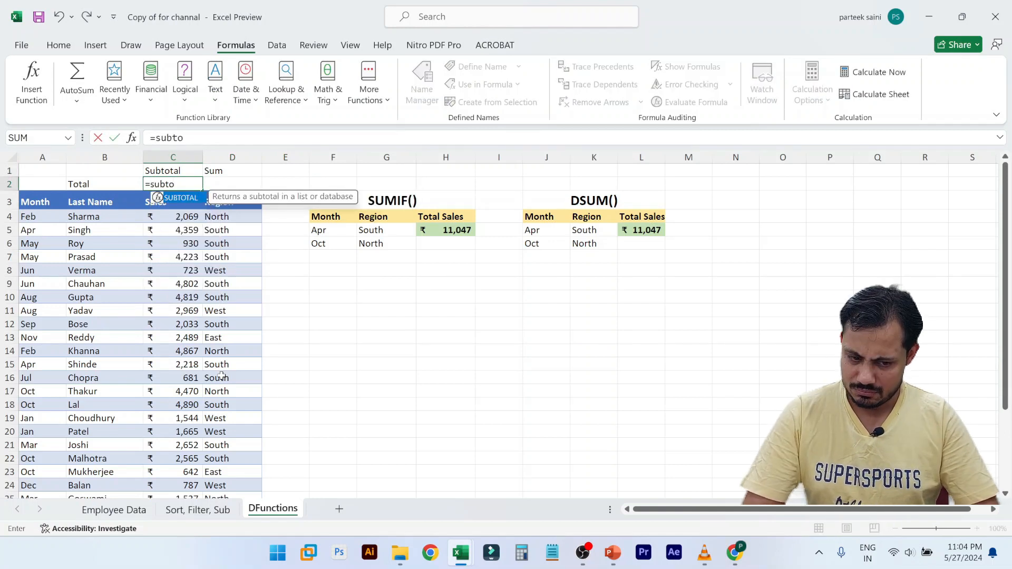
key(Tab)
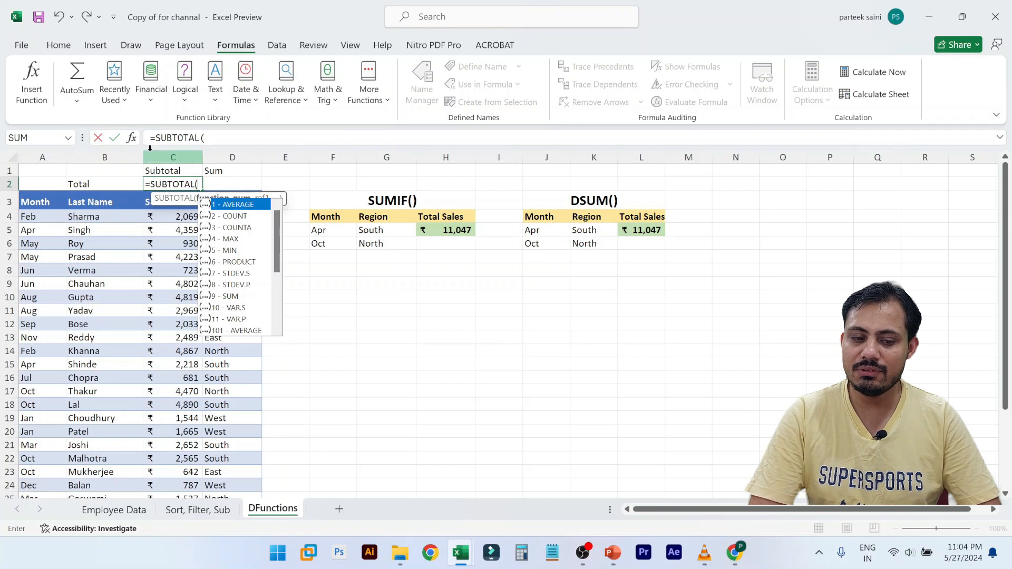
click(131, 138)
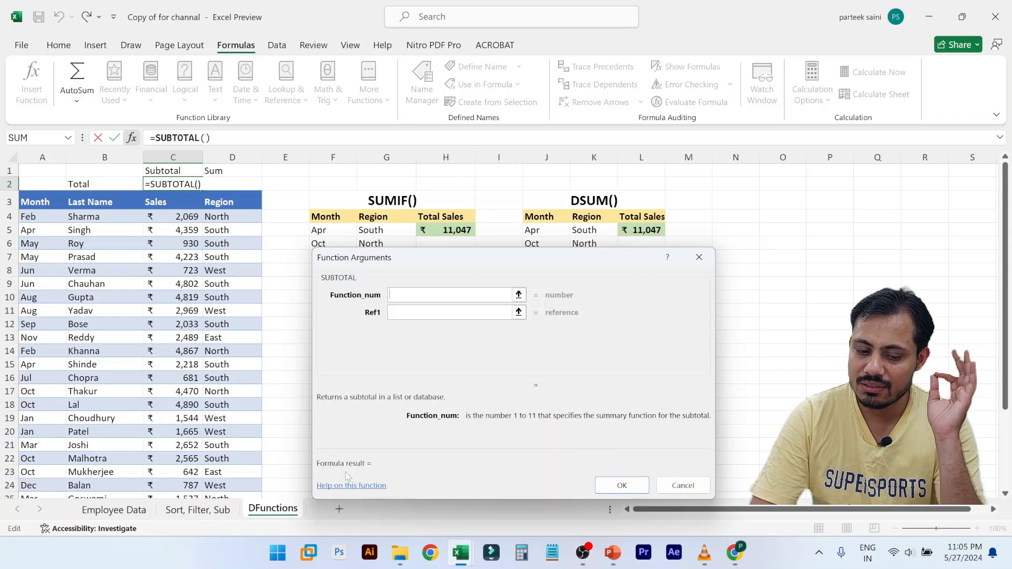
click(360, 486)
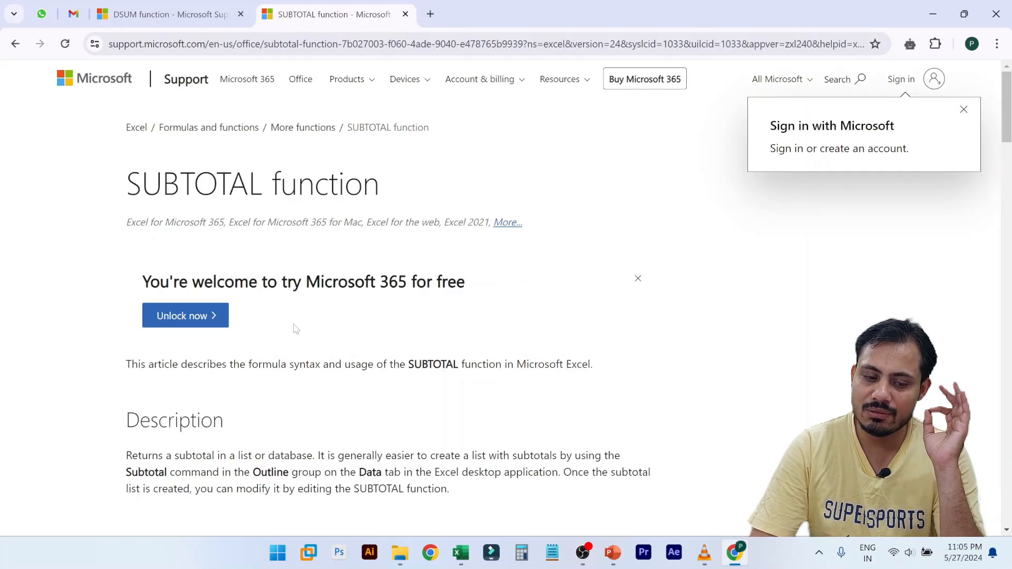
Read how the SUBTOTAL article explains Function_num 1-11 and 101-111 for hidden rows, and examine its function table
scroll(295, 329, down, 5)
scroll(296, 329, up, 5)
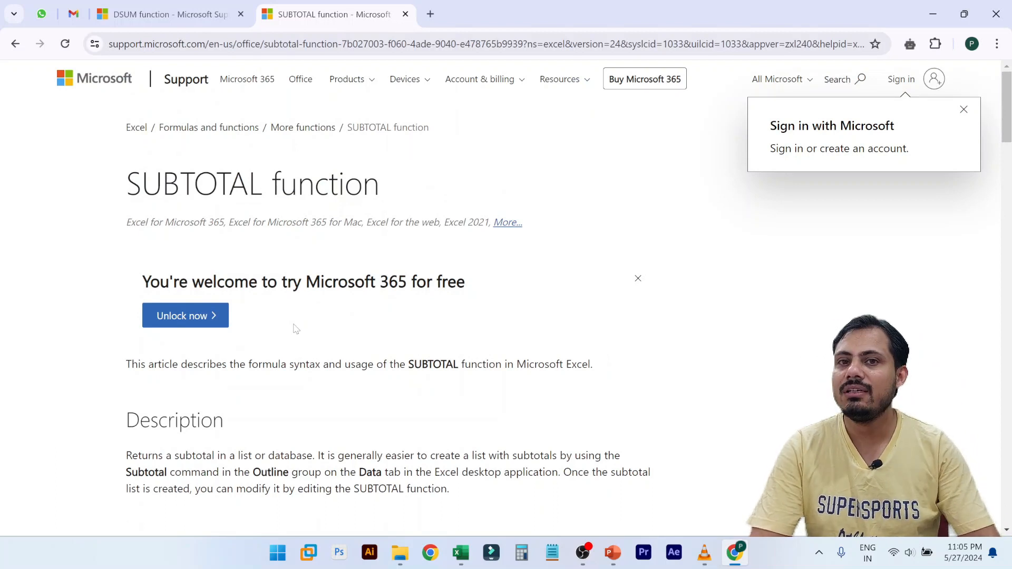
scroll(296, 329, down, 5)
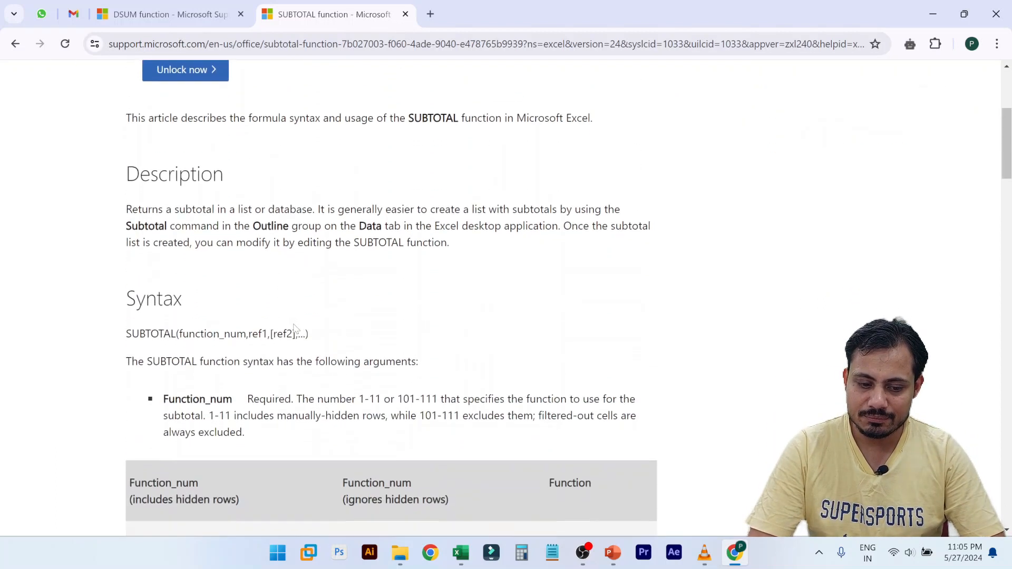
scroll(296, 329, down, 2)
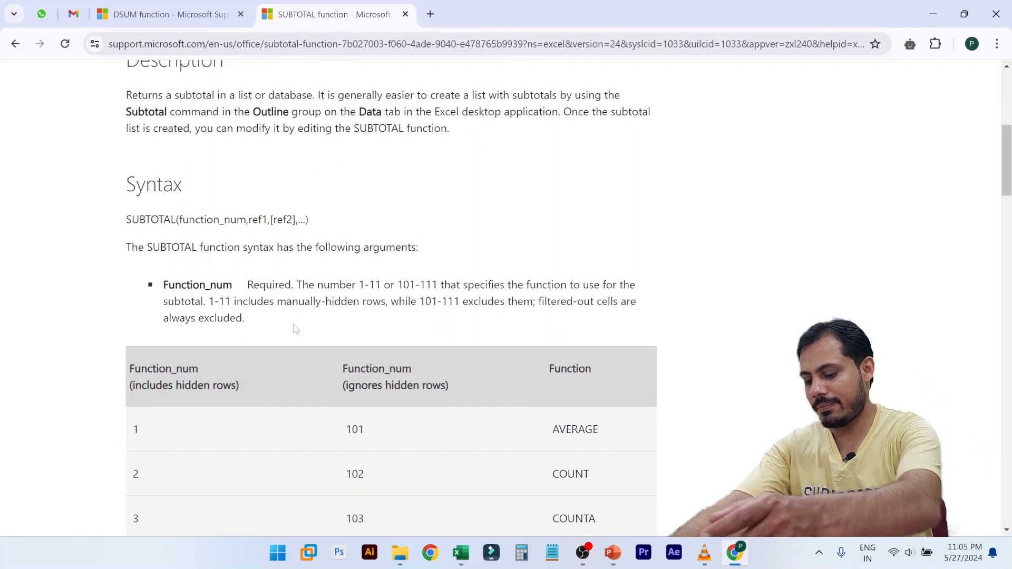
scroll(296, 329, down, 2)
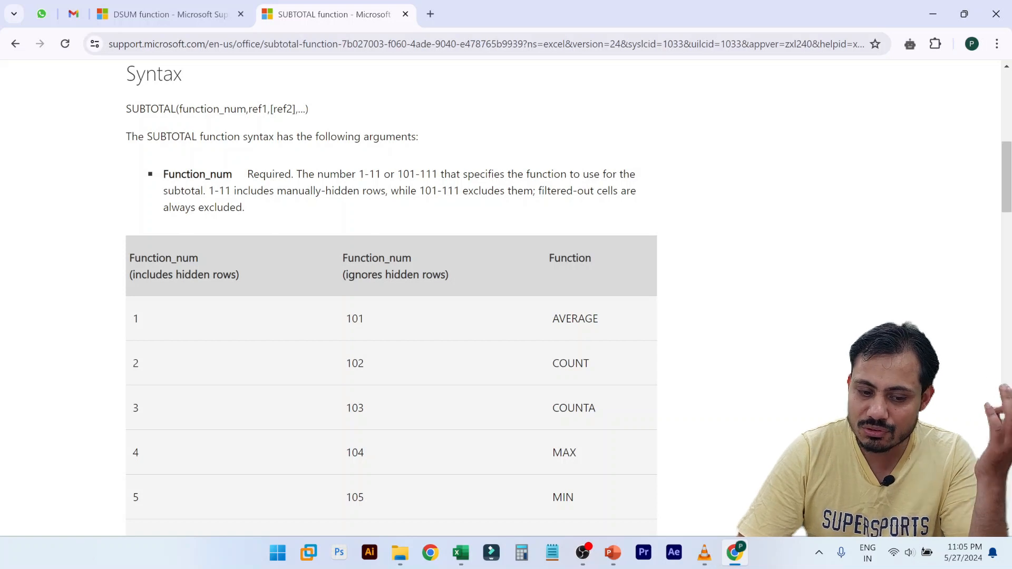
drag(243, 191, 388, 191)
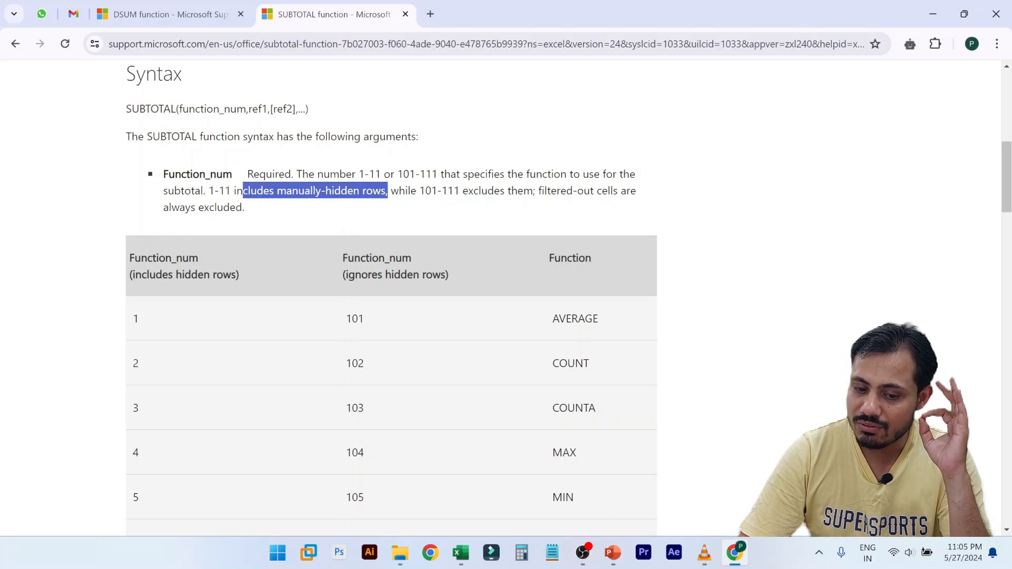
drag(453, 191, 390, 214)
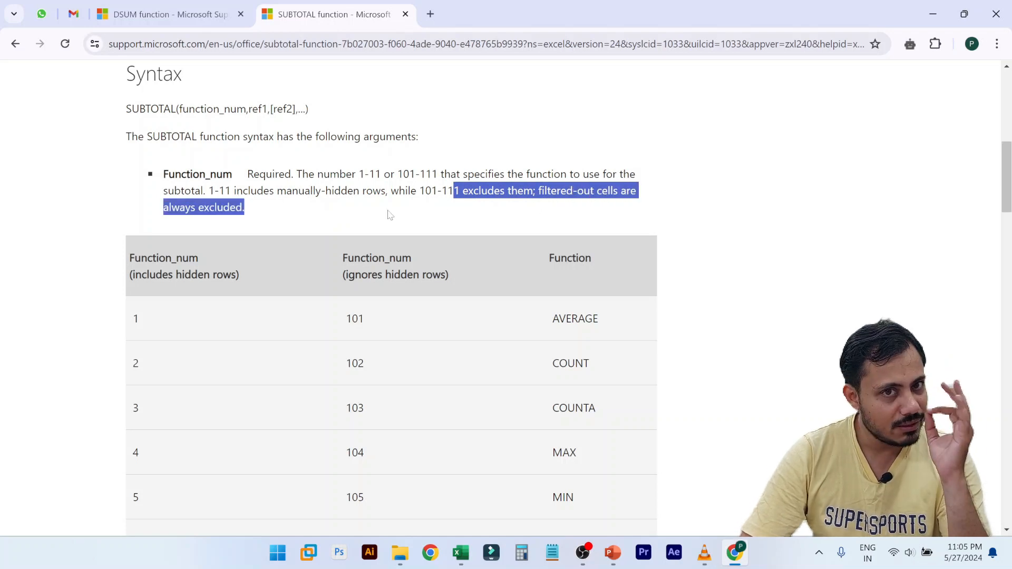
scroll(333, 341, down, 3)
scroll(333, 340, up, 1)
scroll(333, 341, down, 5)
scroll(333, 340, up, 2)
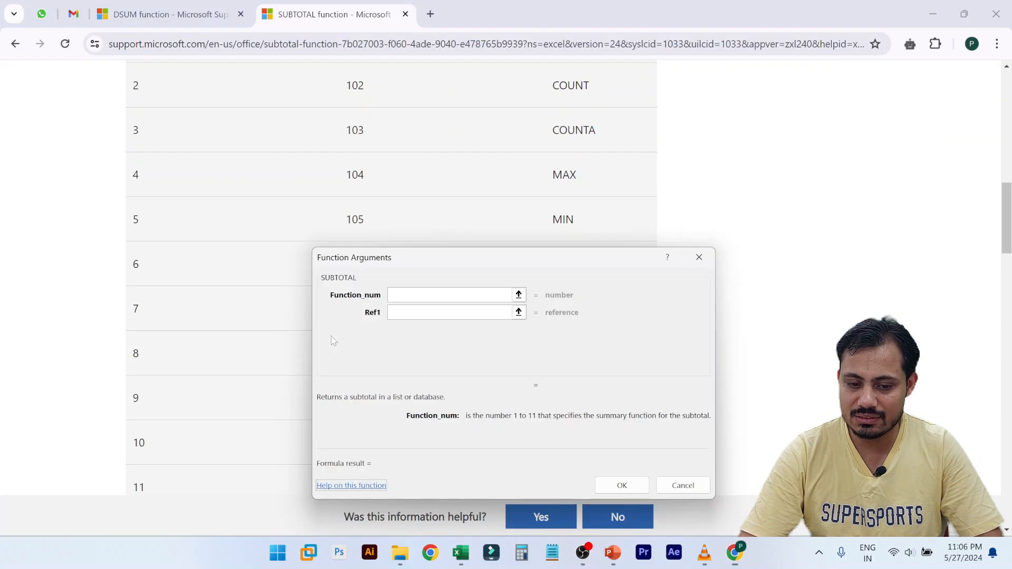
scroll(480, 380, up, 5)
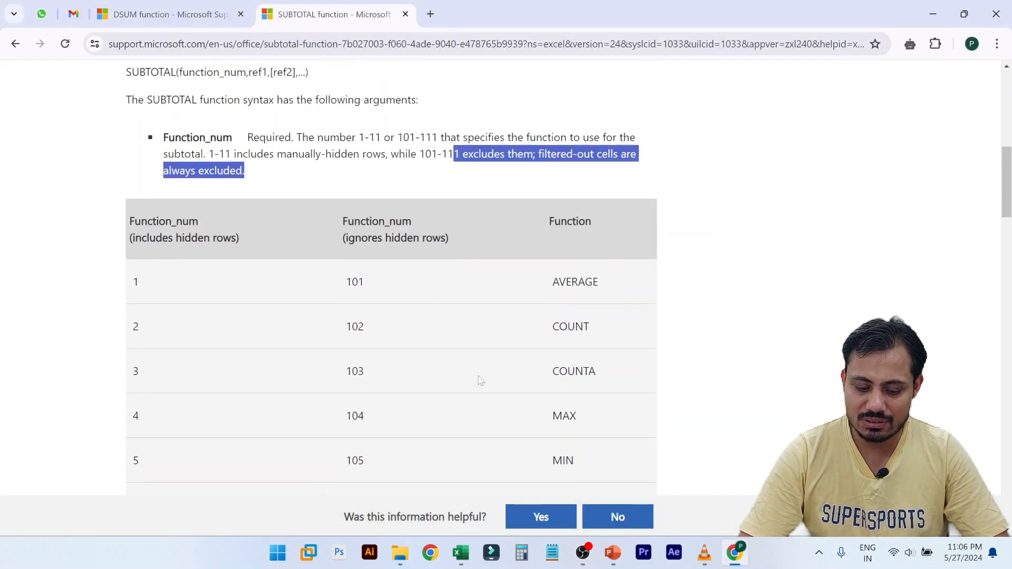
Switch back to Excel and start the SUBTOTAL formula in C2 again
key(alt+Tab)
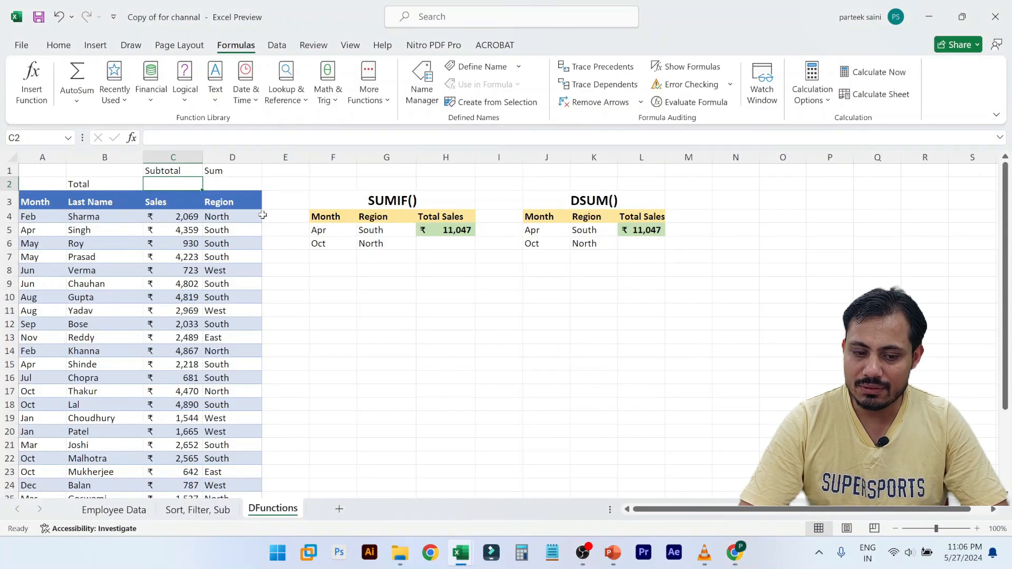
text(=)
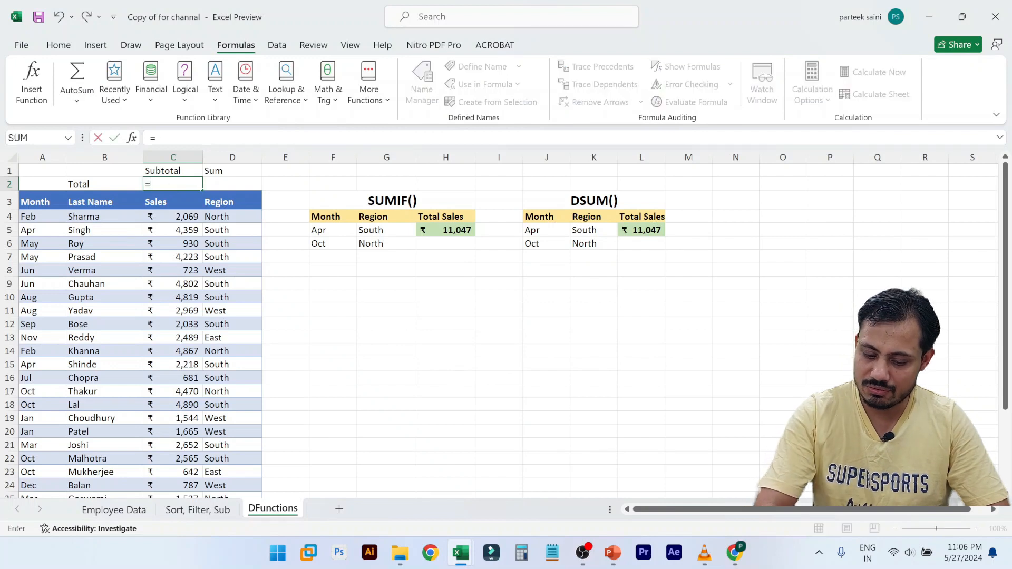
text(subto)
key(Tab)
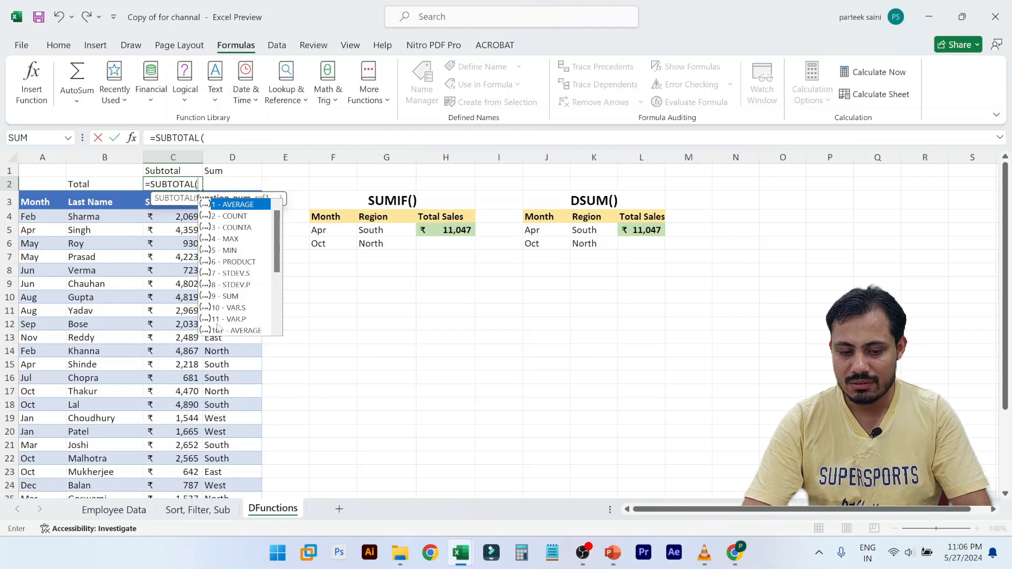
Switch to the SUBTOTAL help article in the browser, look up the function number for SUM in its table, and return to Excel
key(alt+Tab)
scroll(217, 327, down, 1)
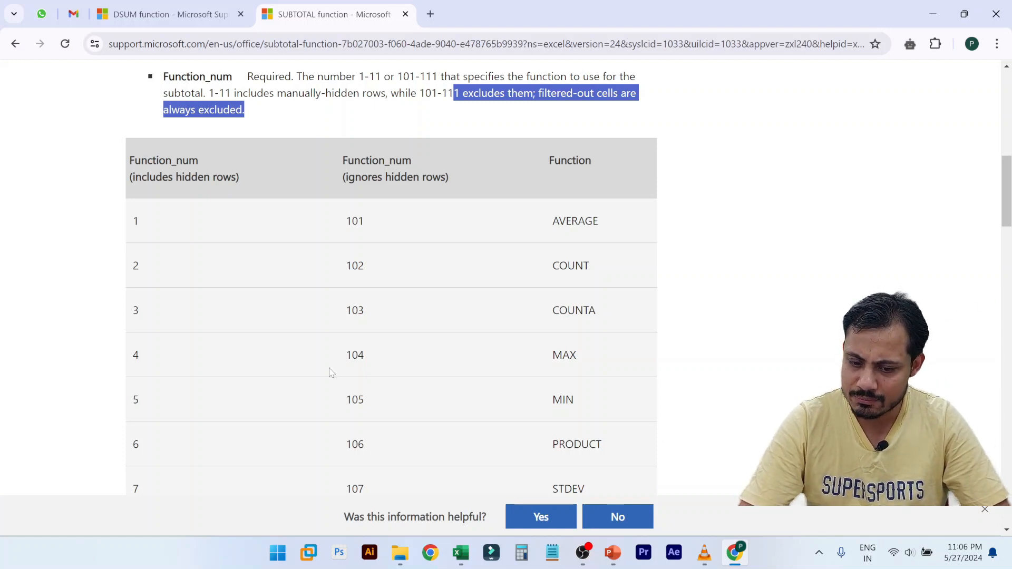
scroll(332, 372, down, 2)
scroll(332, 372, down, 1)
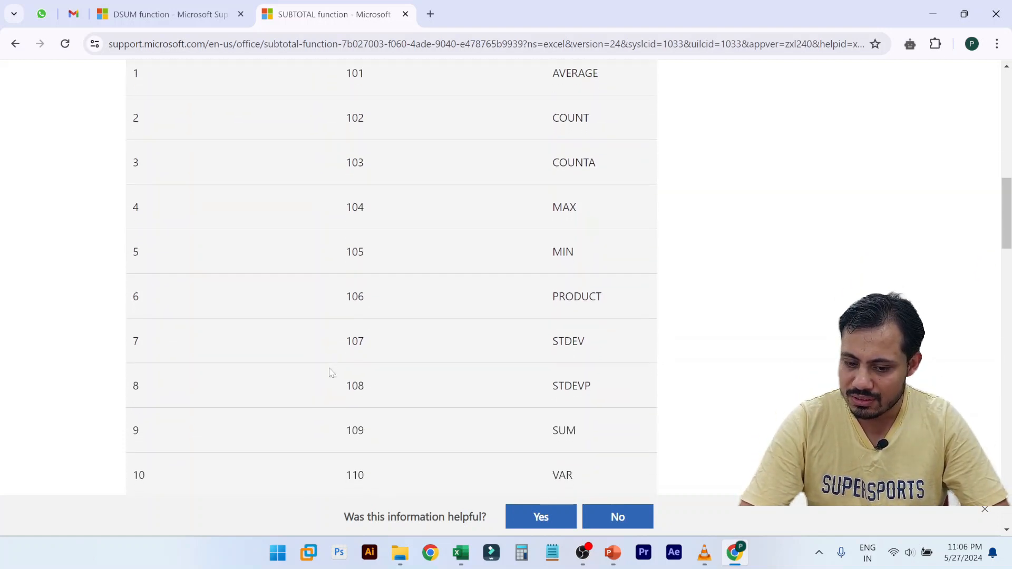
scroll(543, 401, down, 1)
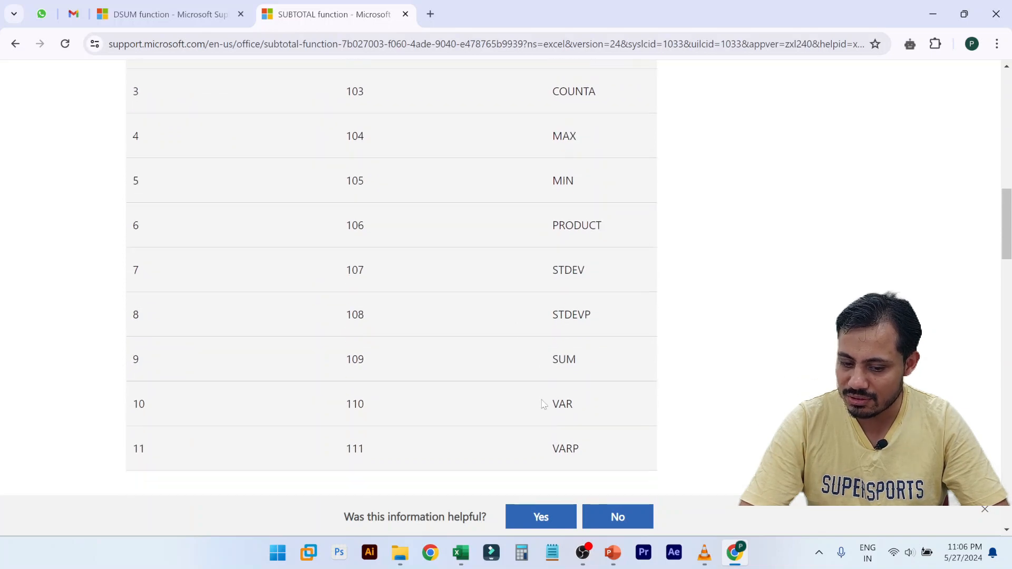
drag(130, 359, 637, 352)
key(alt+Tab)
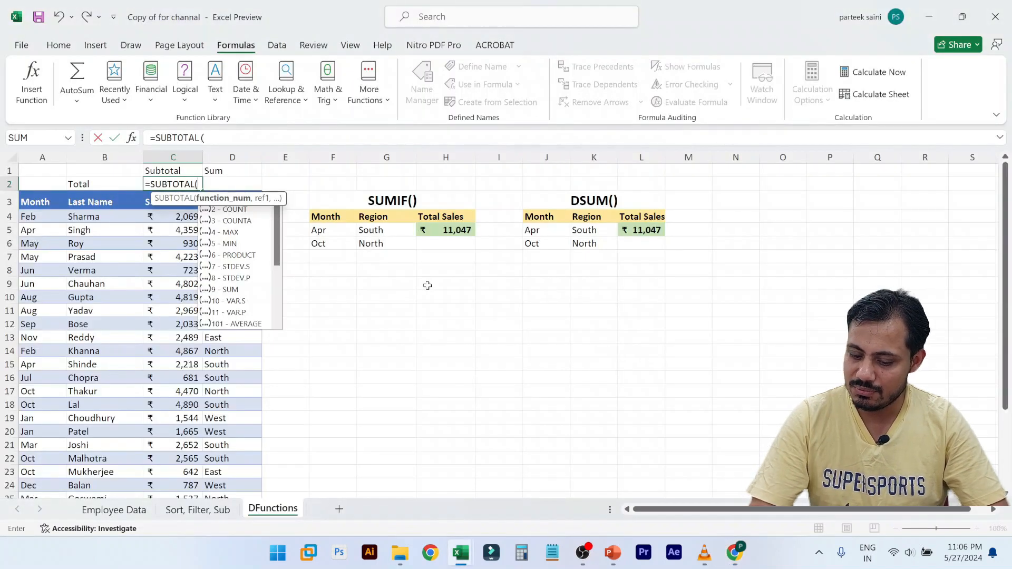
text(9)
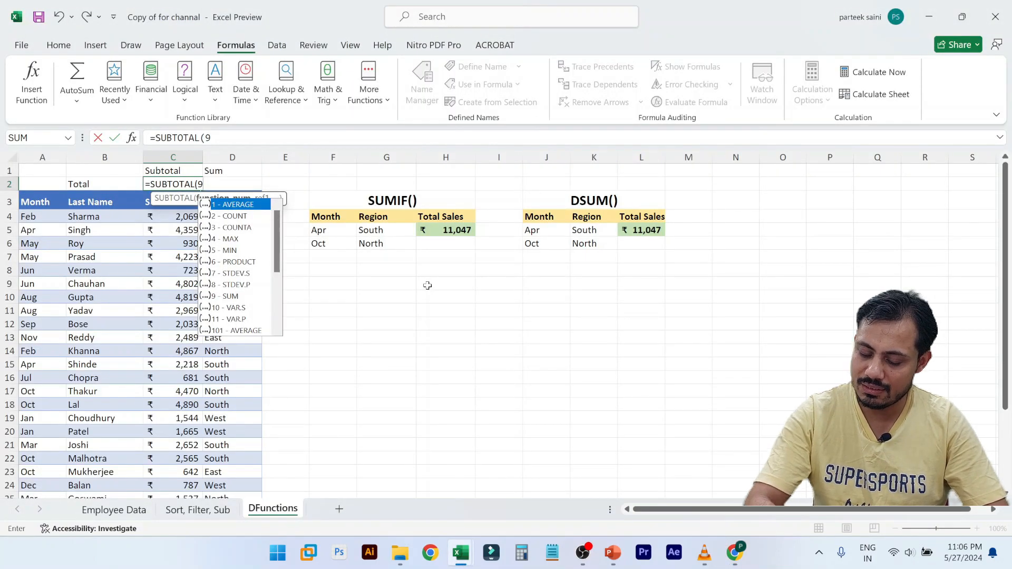
text(,)
key(Escape)
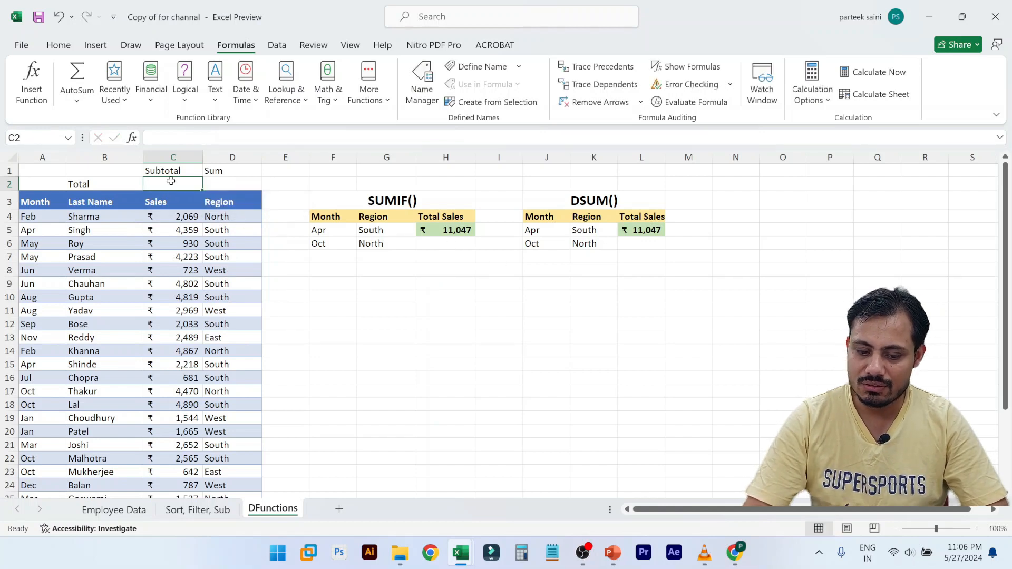
Enter a SUBTOTAL formula in C2 with function number 9 and the Sales range C4:C30 as its reference
text(=subtotal()
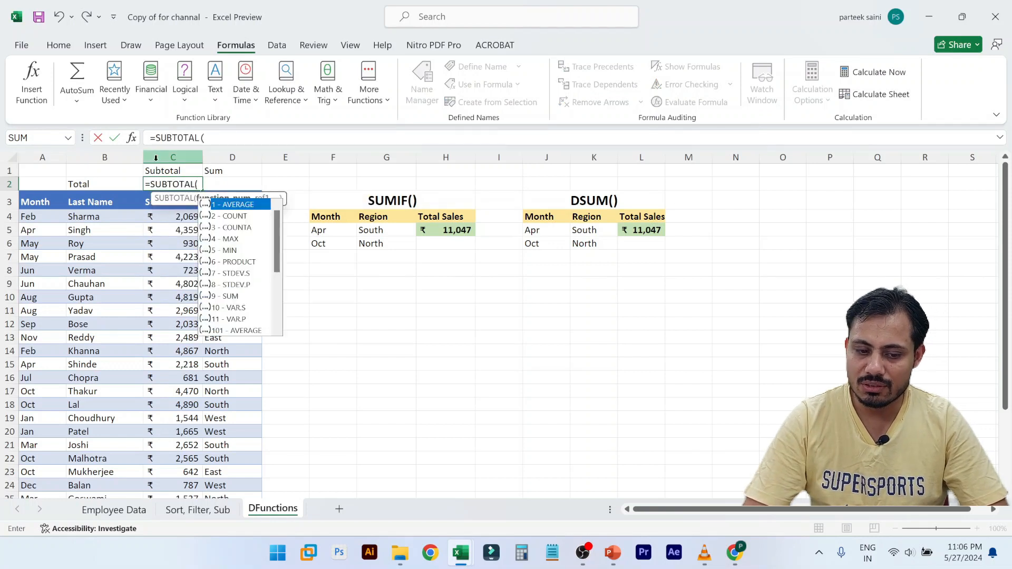
click(132, 137)
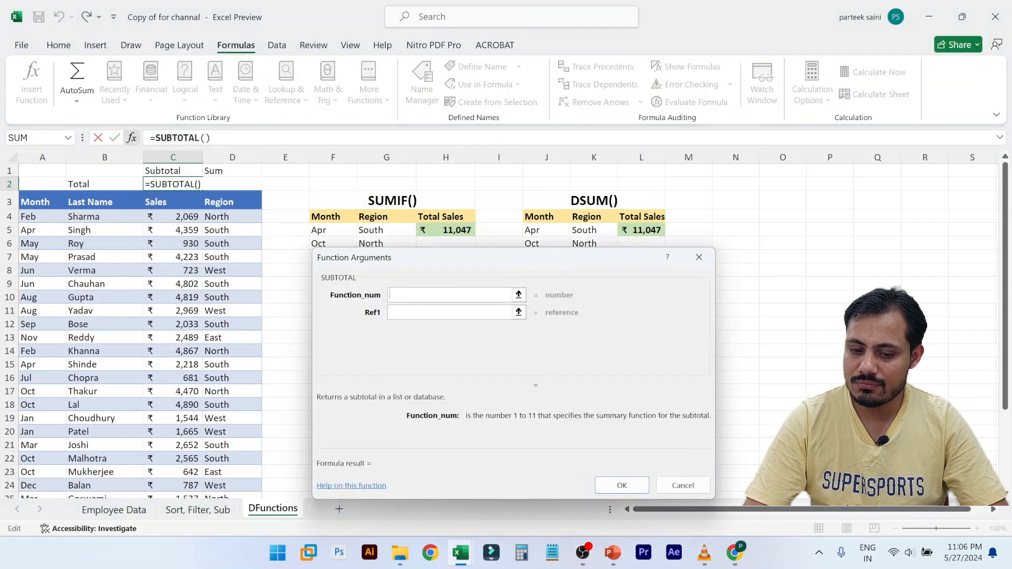
text(9)
key(Tab)
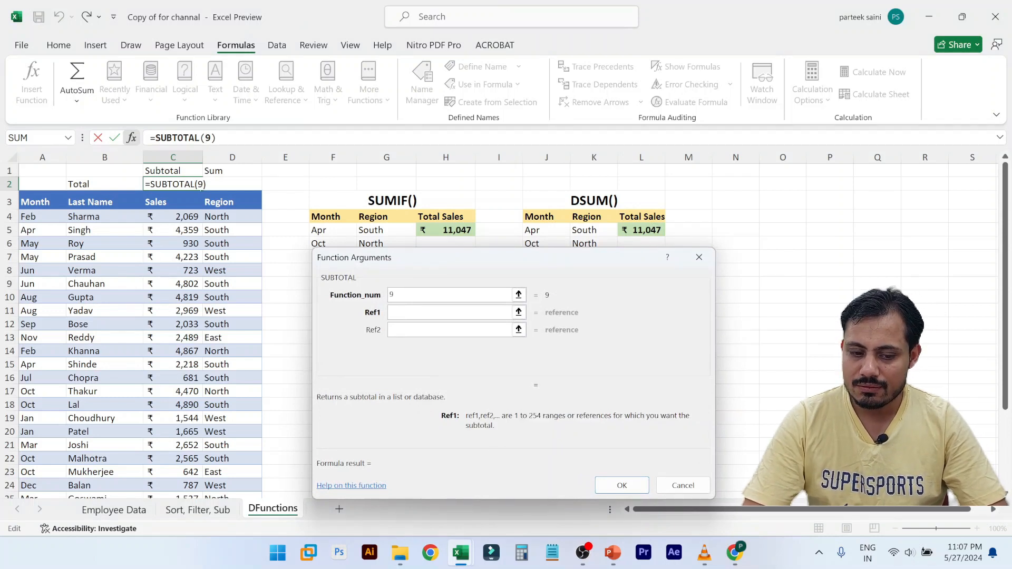
drag(178, 216, 198, 466)
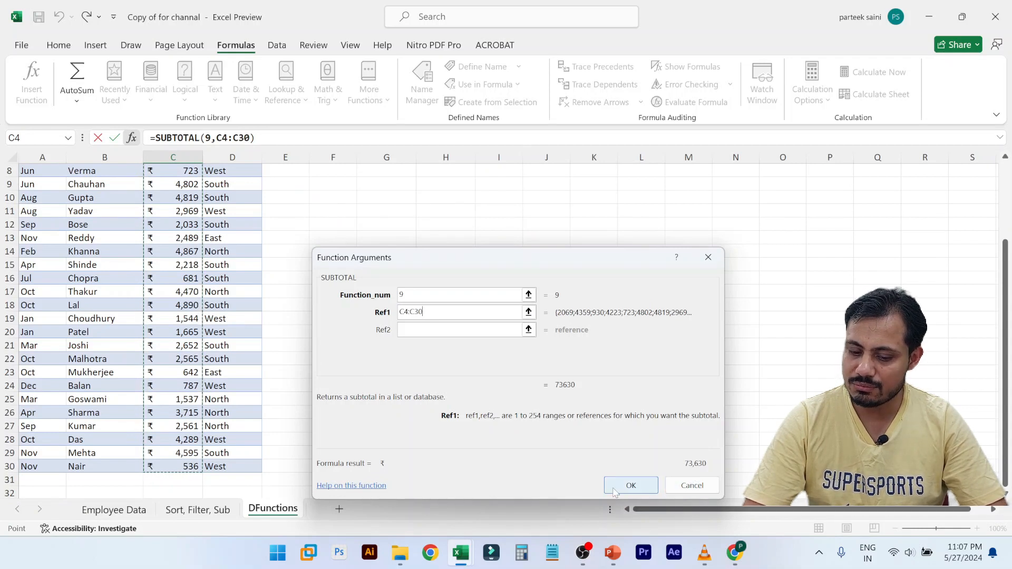
click(632, 485)
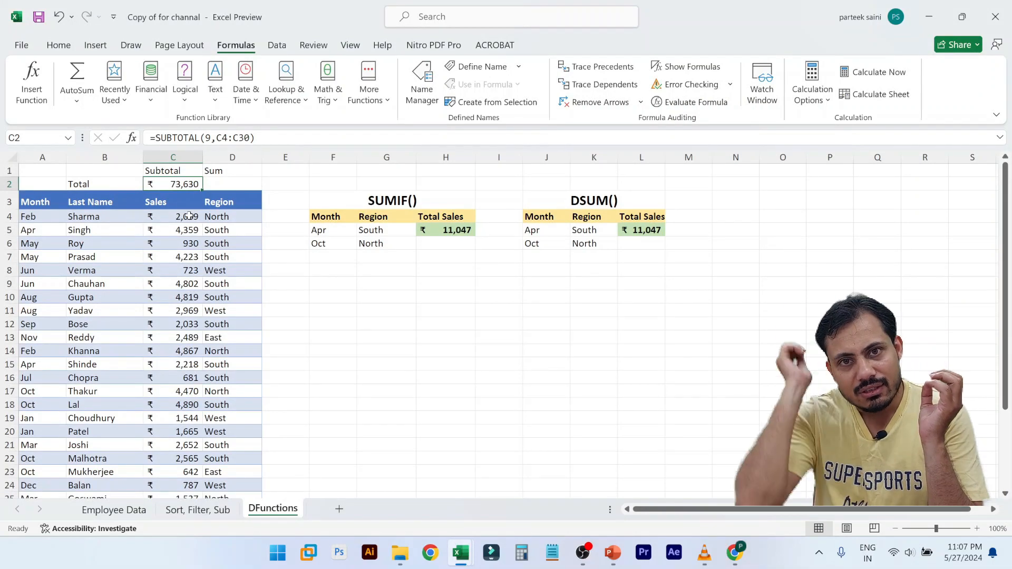
Enter a SUM formula in D2 that totals the Sales values in C4:C30
key(Right)
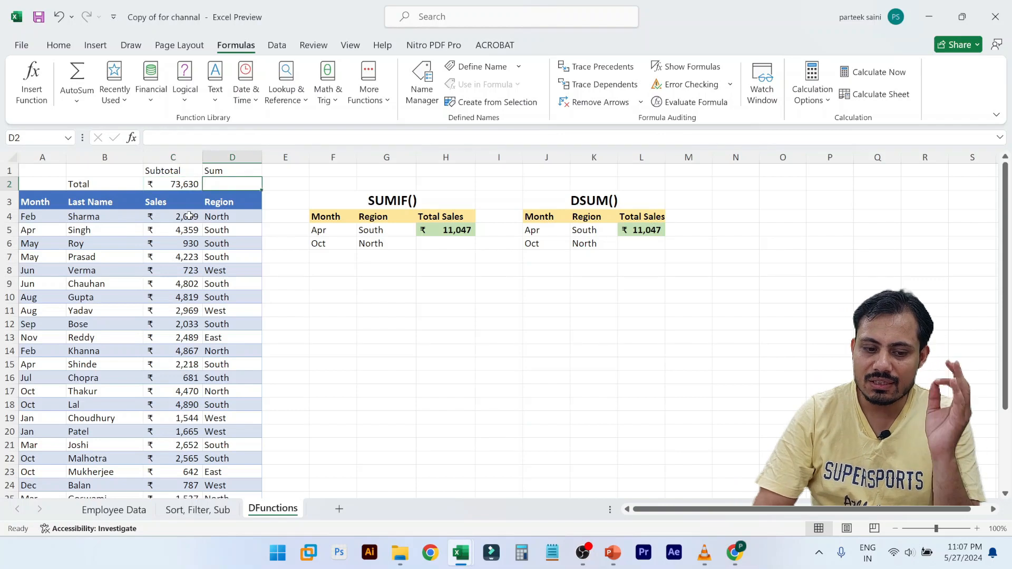
text(=)
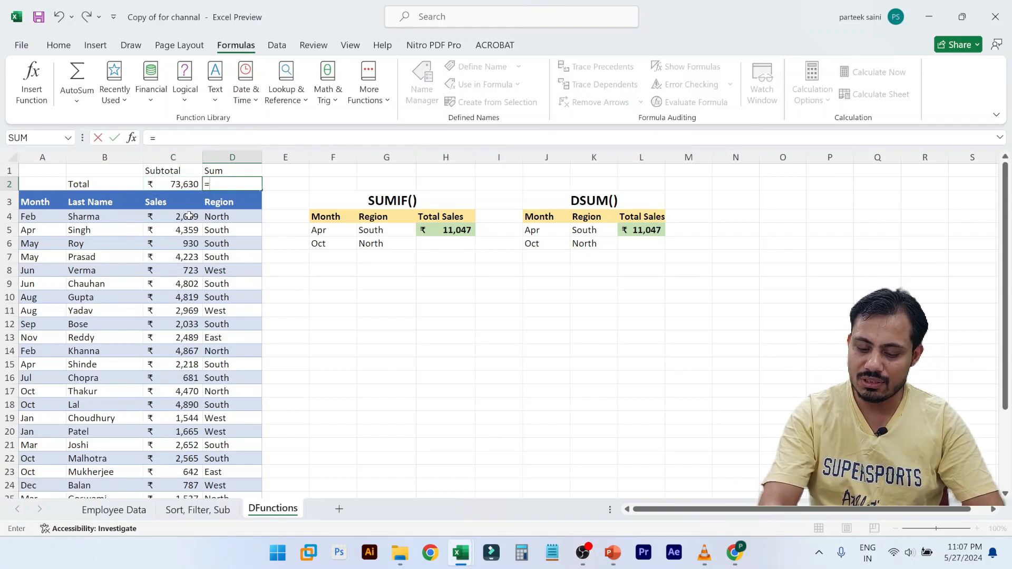
text(SUM()
click(188, 215)
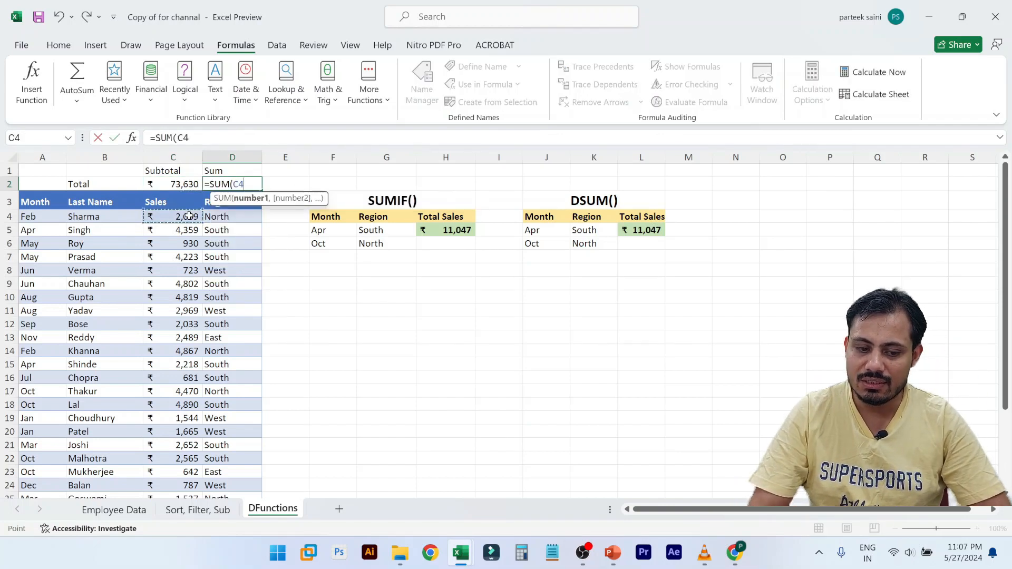
key(ctrl+shift+Down)
key(Return)
key(Up)
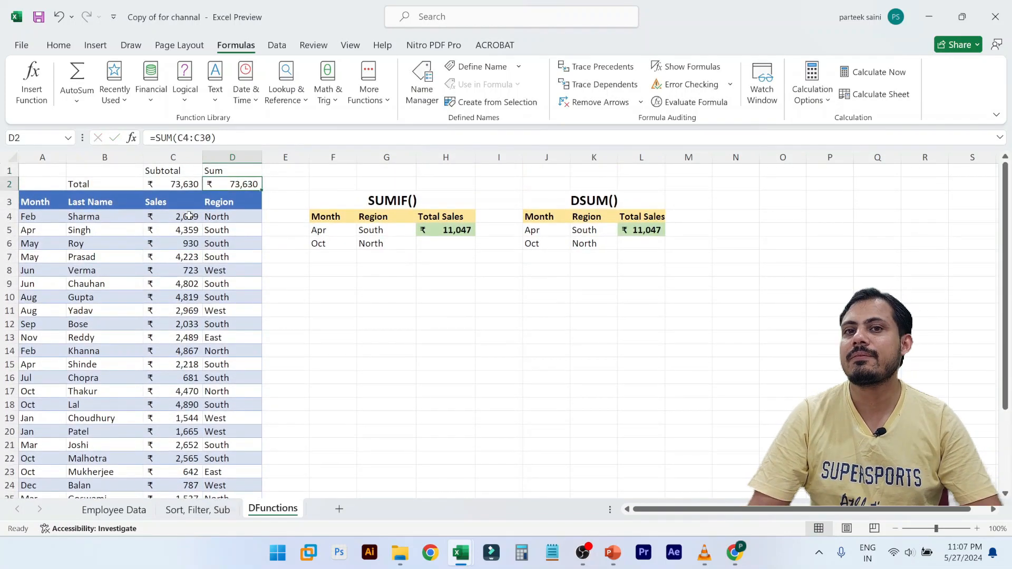
Turn on filtering for the table header in row 3
key(Down)
key(Left)
key(alt+shift)
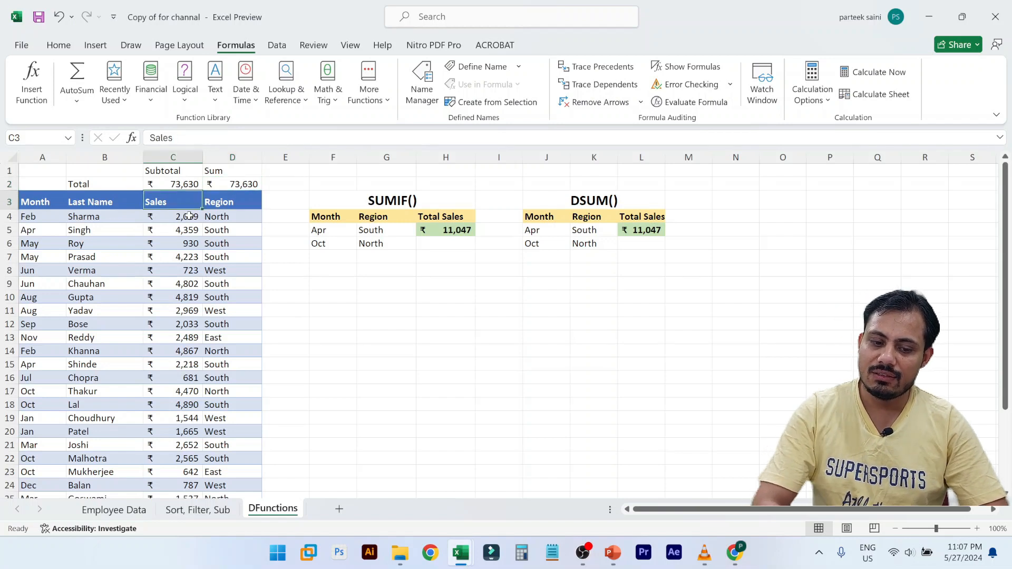
key(shift+space)
key(ctrl+shift+l)
Filter the Region column to show only the North records
key(Right)
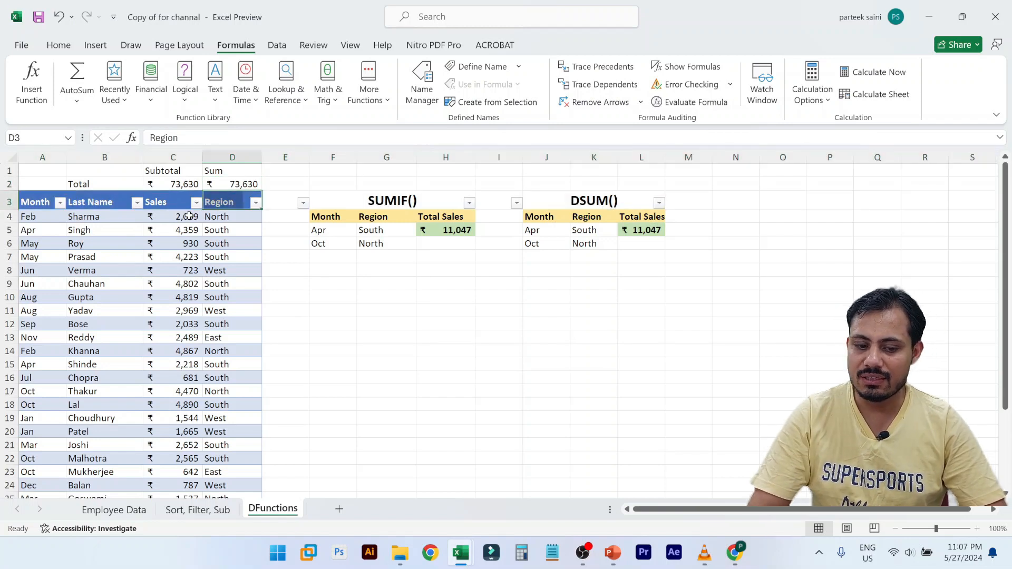
key(Left)
key(Left)
key(Left)
key(Right)
key(Right)
key(Right)
key(alt+Down)
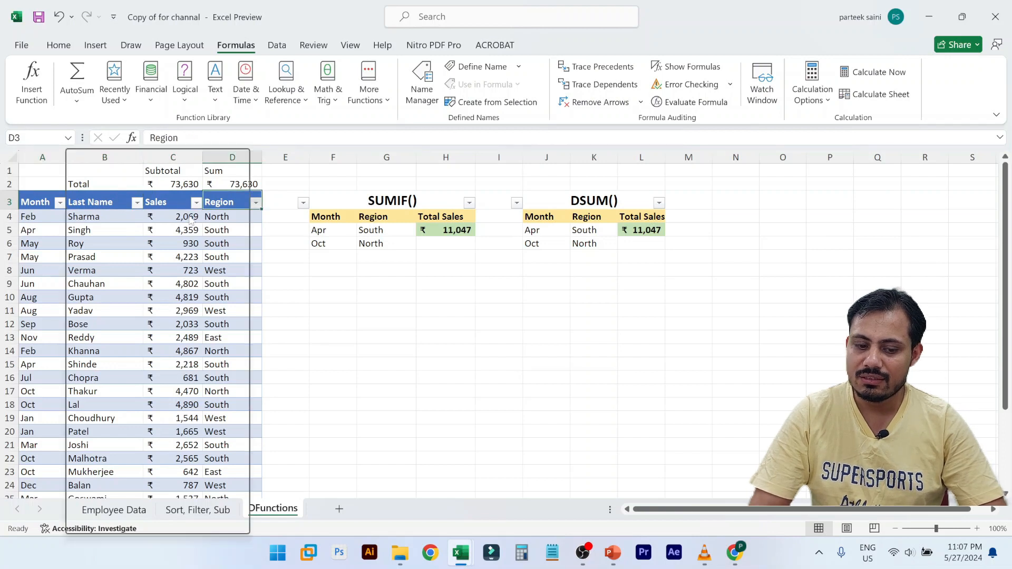
key(Tab)
key(space)
key(Down)
key(space)
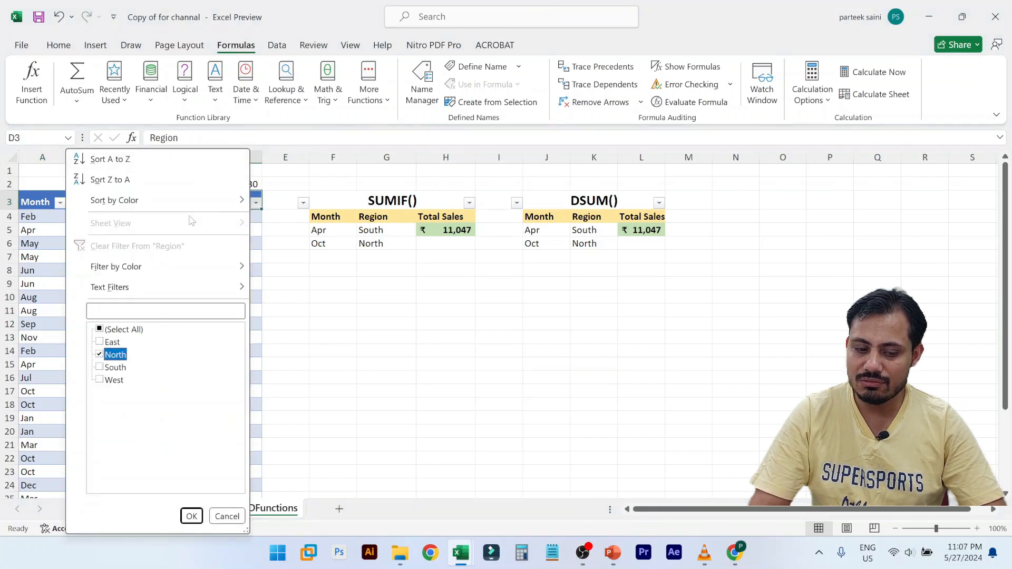
key(Return)
Select the filtered Sales values to check their sum against the SUBTOTAL result in C2
key(Up)
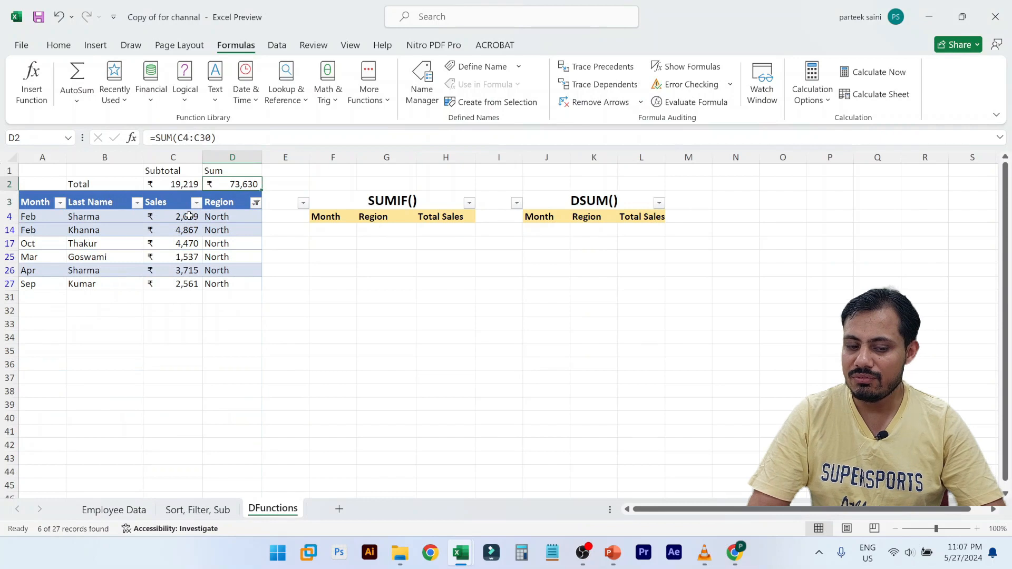
key(Left)
key(Down)
key(Down)
key(ctrl+shift+Down)
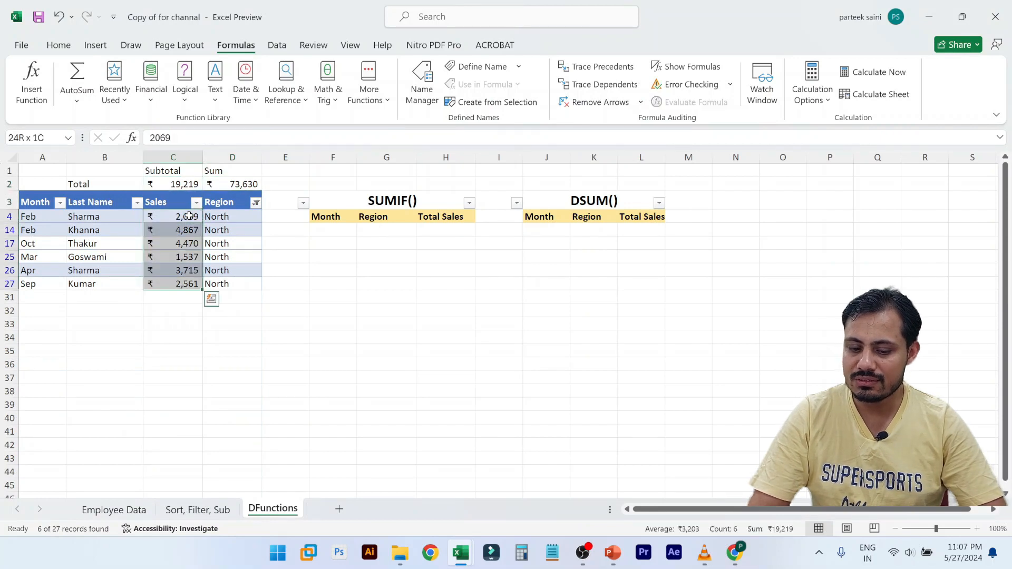
key(Up)
key(Up)
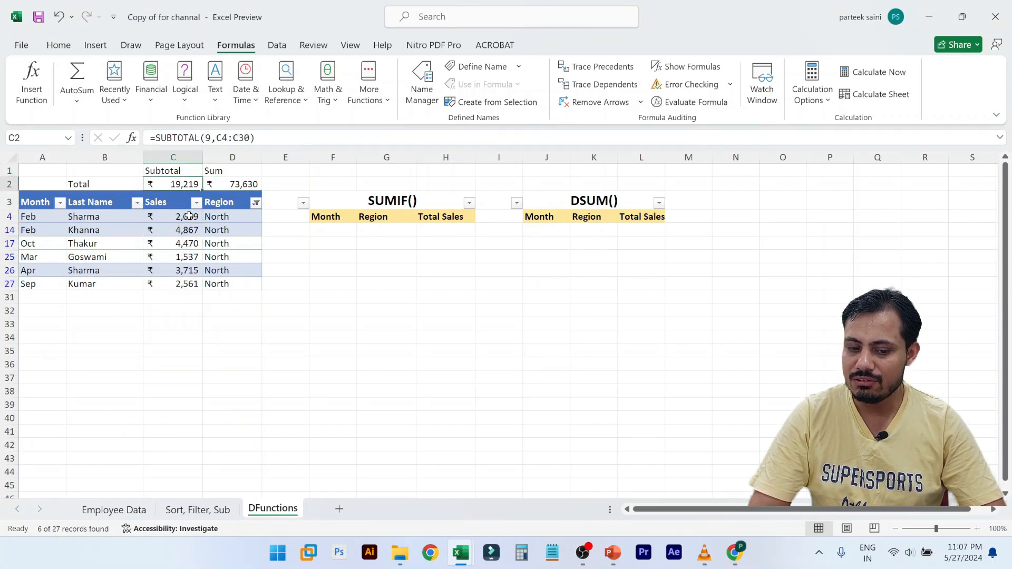
key(shift+Right)
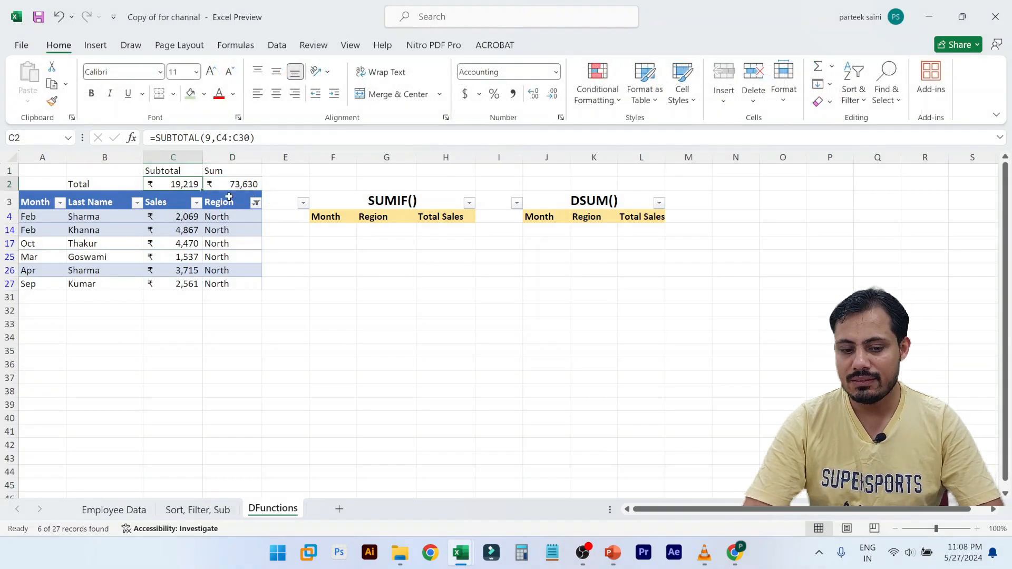
Compare the SUM formula in D2 with the SUBTOTAL formula in C2 while the table is filtered
click(260, 187)
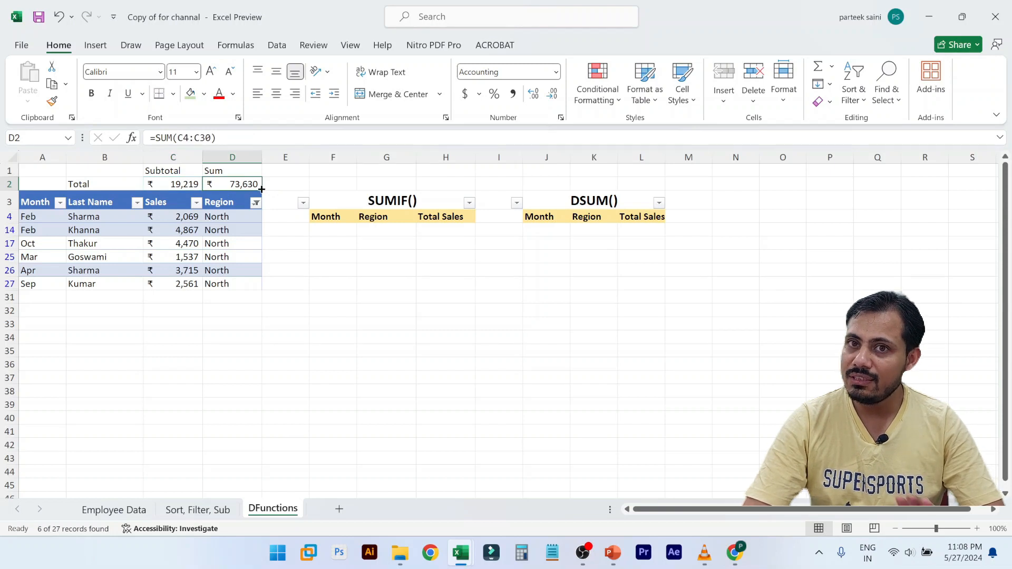
click(174, 182)
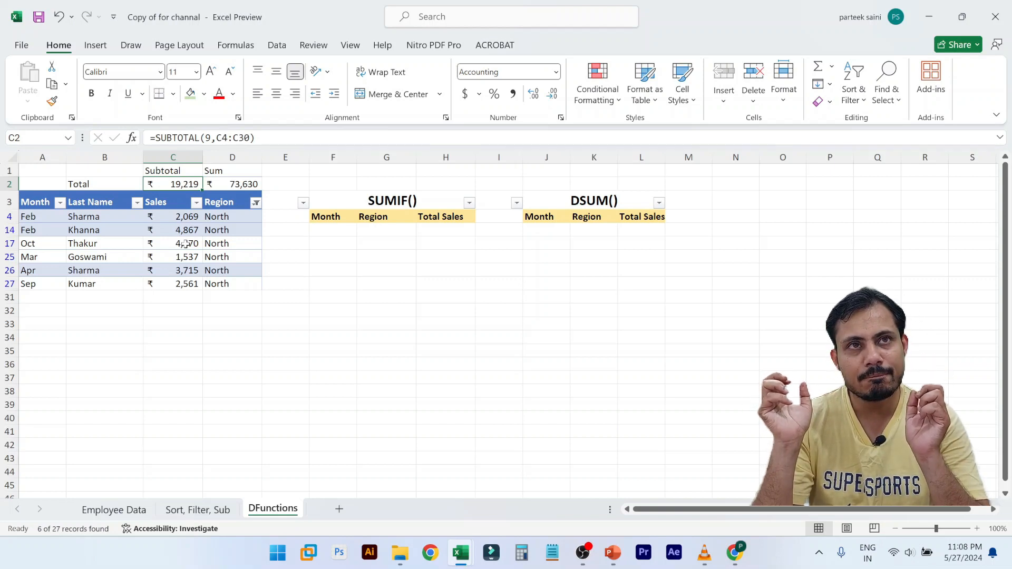
click(190, 216)
click(190, 183)
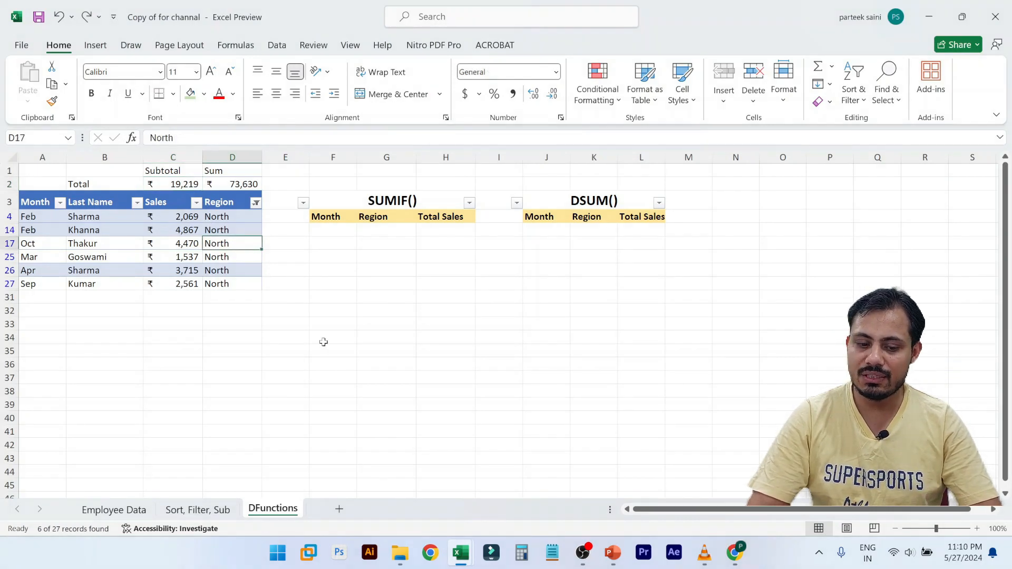
Turn off the header-row filters so that all sales records are shown
click(323, 342)
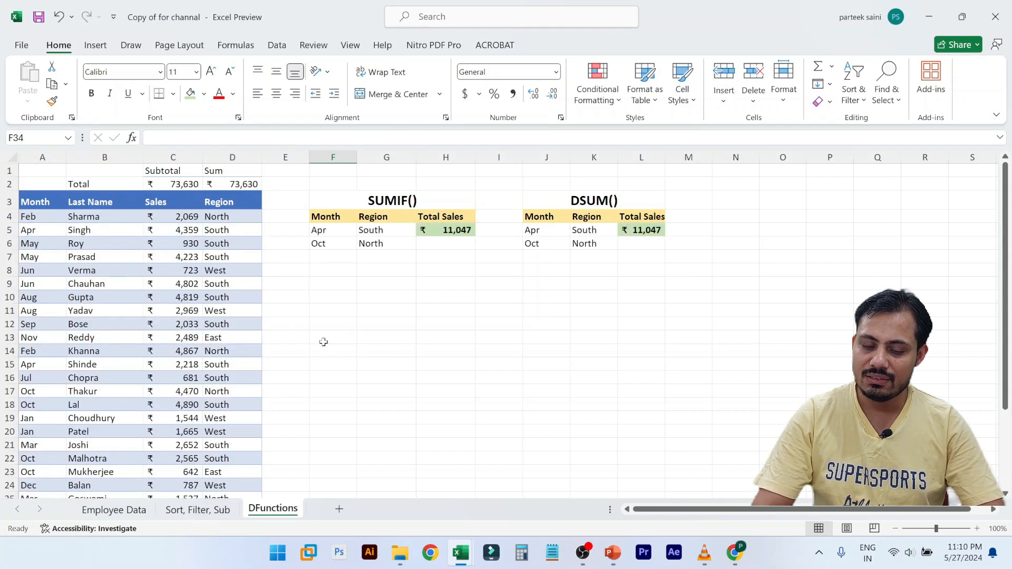
scroll(324, 342, down, 3)
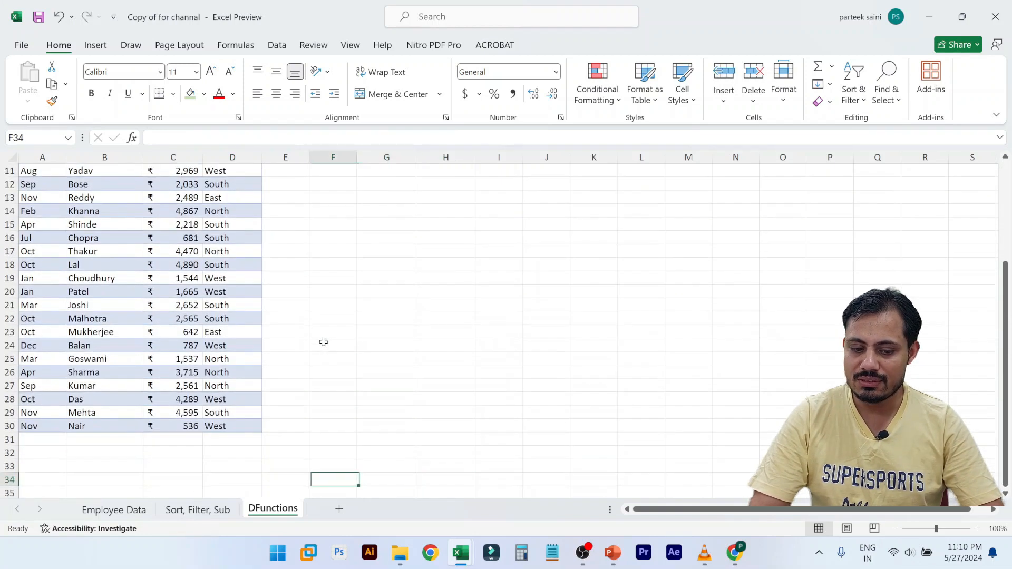
key(Left)
key(Up)
key(Up)
key(Up)
key(Up)
key(Up)
key(Up)
key(Up)
key(Up)
key(Up)
key(Up)
key(Up)
key(Up)
key(Up)
key(Up)
key(Up)
key(Up)
key(Up)
key(Up)
key(Up)
key(Up)
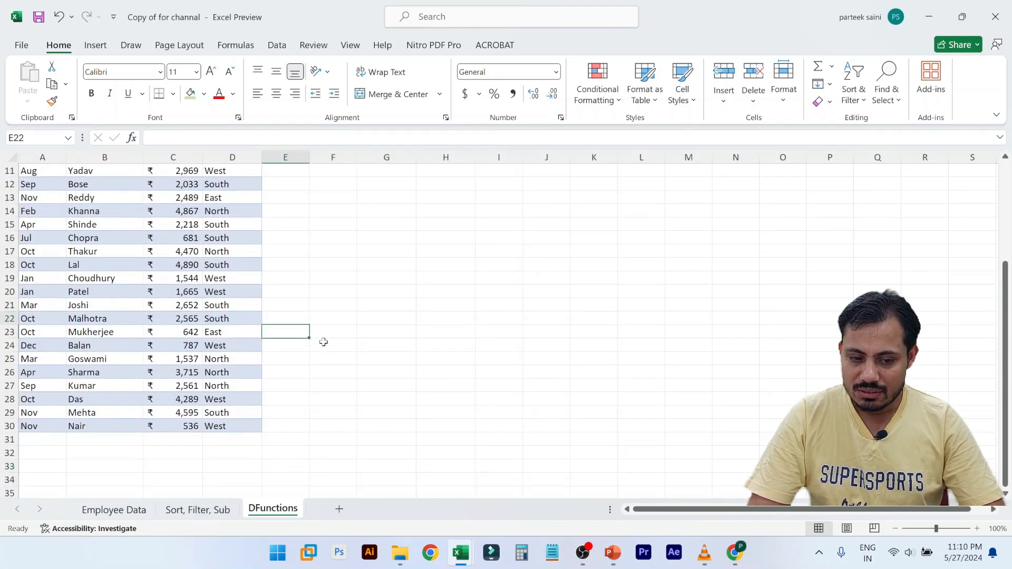
key(Down)
key(Down)
key(Right)
key(Right)
key(Right)
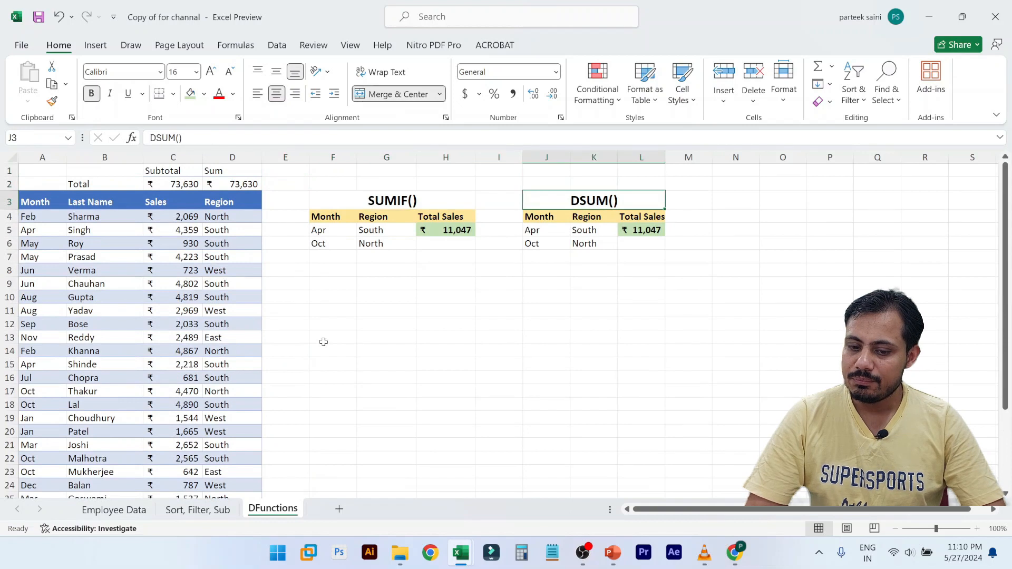
key(Down)
key(Left)
key(Right)
key(Right)
key(Left)
key(Left)
key(Left)
key(Left)
key(Left)
key(Left)
key(Left)
key(Left)
key(Left)
key(Left)
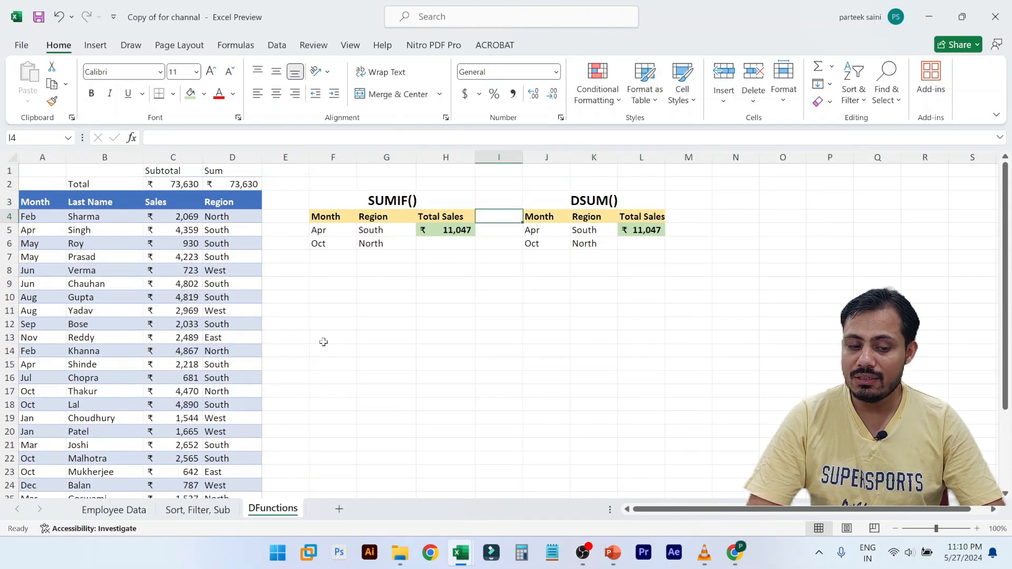
key(Up)
key(Up)
key(Down)
key(Right)
key(Right)
key(Right)
key(Right)
key(Right)
key(Right)
key(Right)
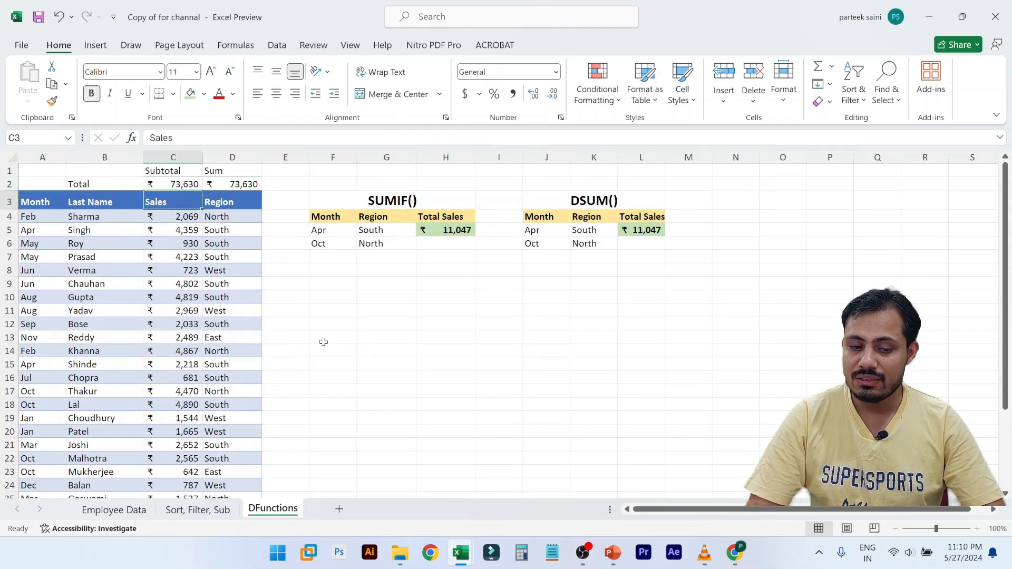
Try Reg as the DSUM criteria heading in K4 in place of Region, and undo the change
key(Right)
key(Down)
key(Left)
key(Left)
key(Left)
key(Right)
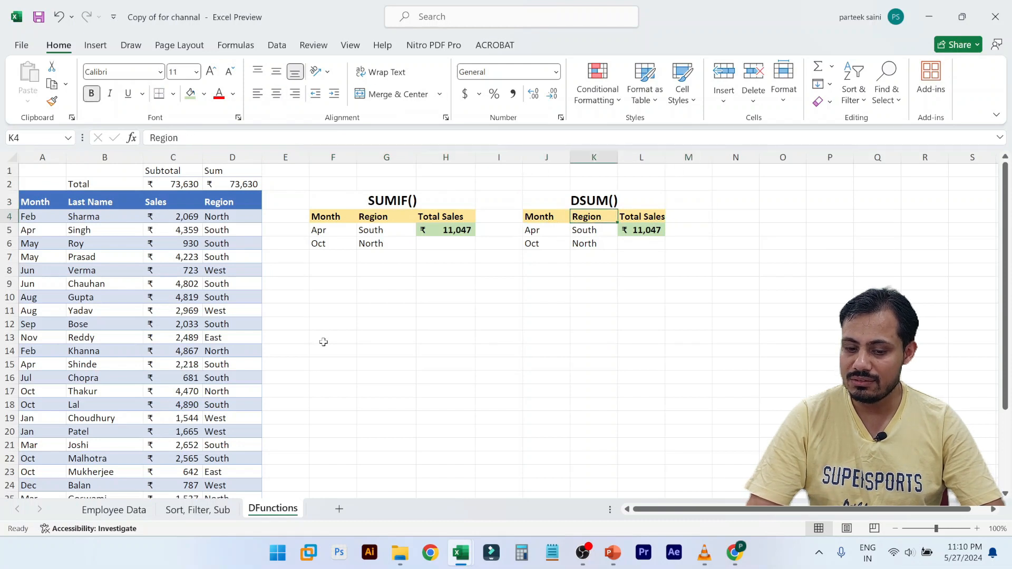
text(Reg)
key(Return)
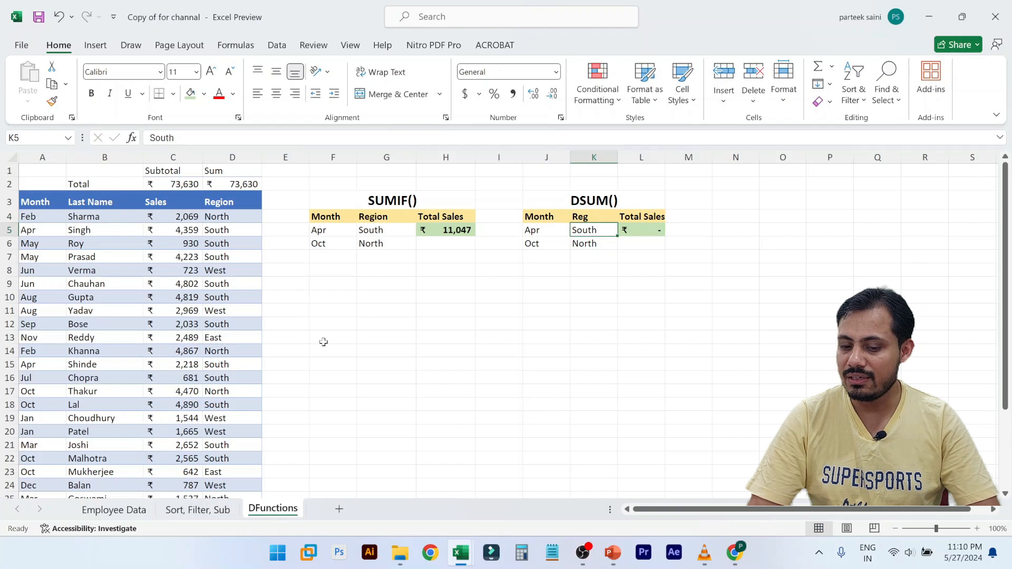
key(Up)
key(ctrl+z)
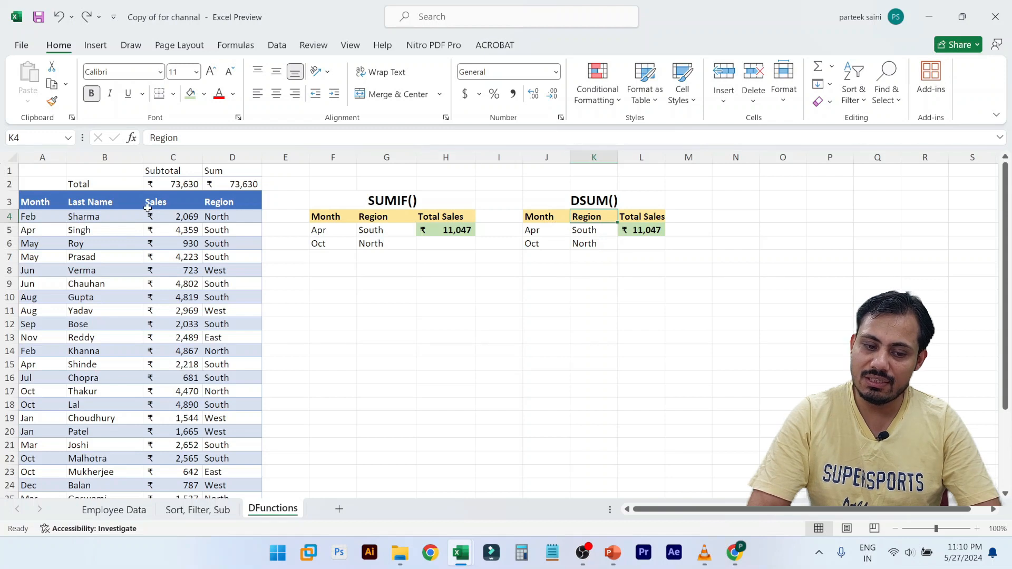
Clear the DSUM criteria headings in J4:K4 and link J4 to the Month heading in A3
click(546, 218)
key(shift+Right)
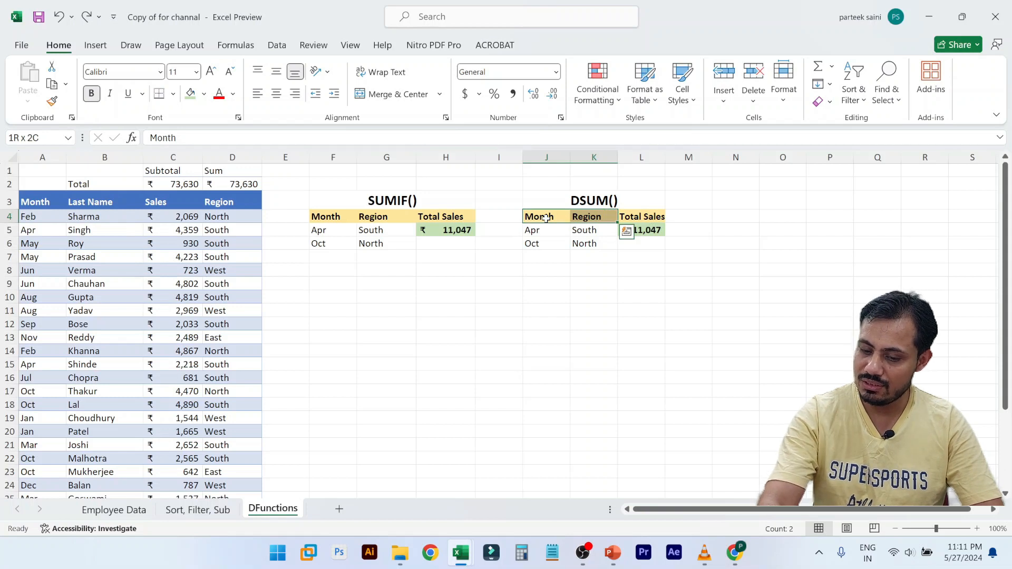
key(Delete)
key(Left)
key(Right)
text(=)
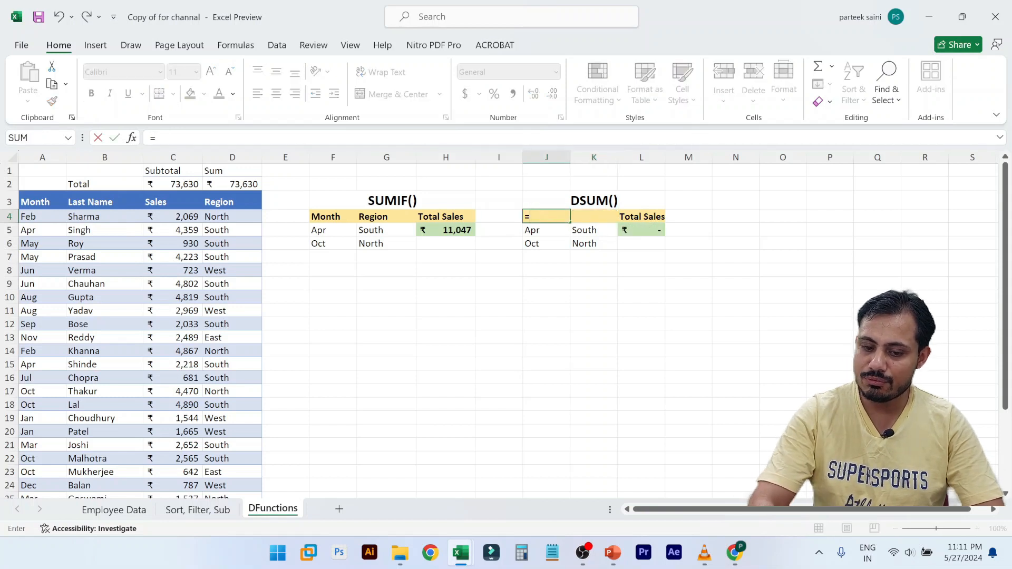
key(Left)
key(Left)
key(Home)
key(Up)
key(Return)
Link the second DSUM criteria heading in K4 to the table's Region heading with =D3
key(Right)
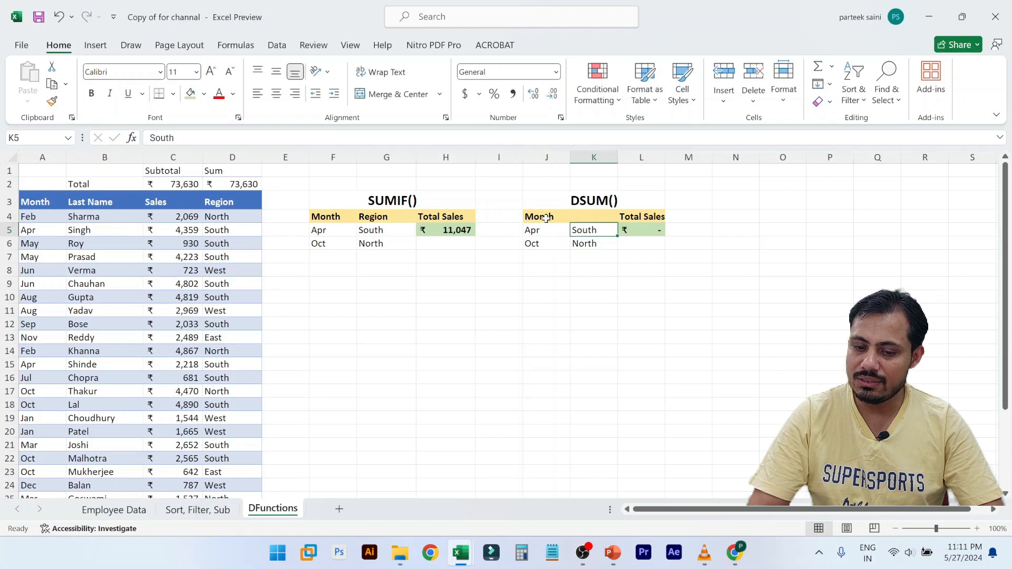
key(Up)
text(=)
key(Left)
key(Left)
key(Left)
key(Left)
key(Left)
key(Left)
key(Left)
key(Up)
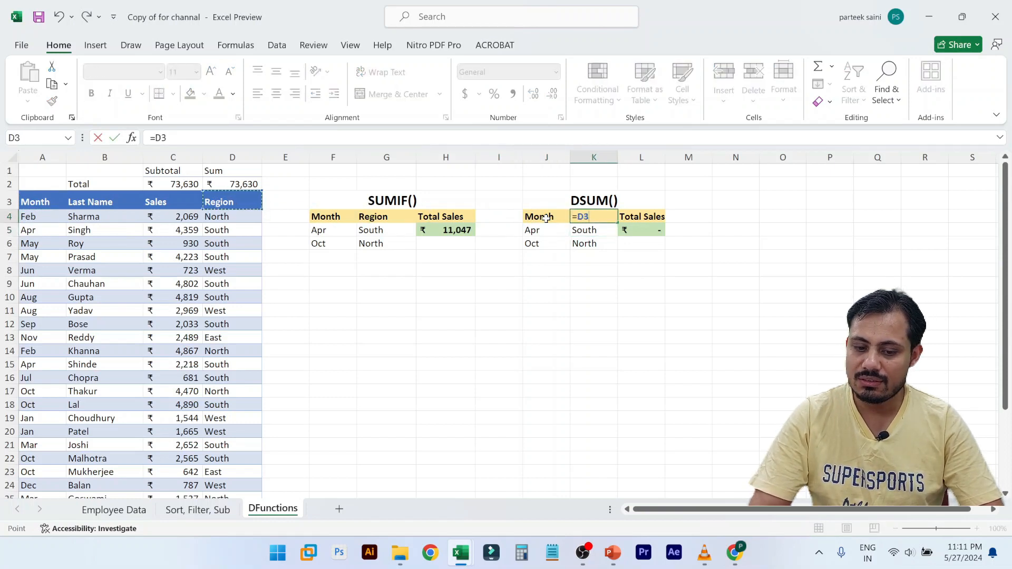
key(Return)
key(Right)
key(Left)
key(Left)
key(Left)
key(Right)
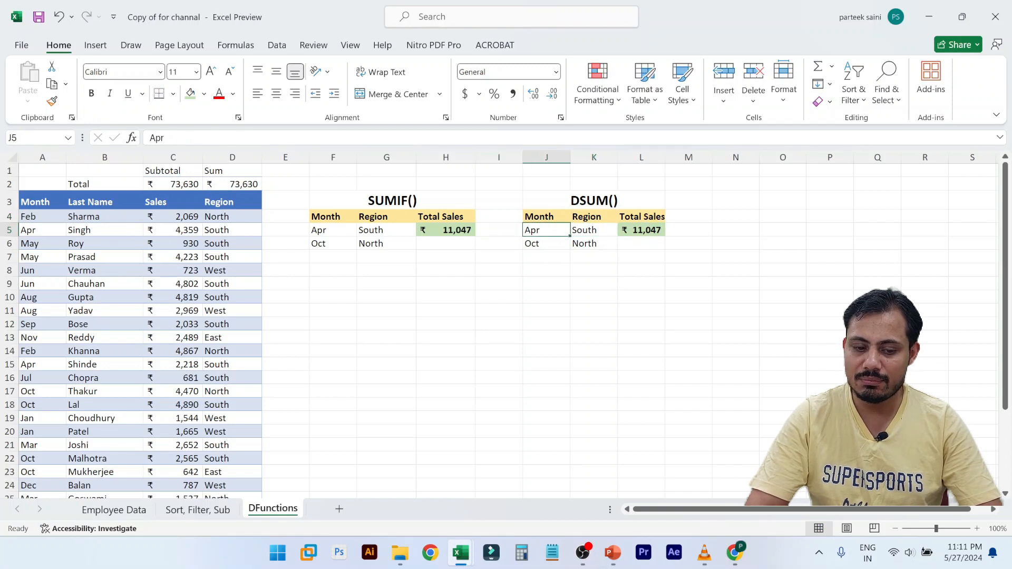
Rename the table's Region heading in D3 as Reg to test the linked DSUM criteria heading
click(225, 203)
text(Re)
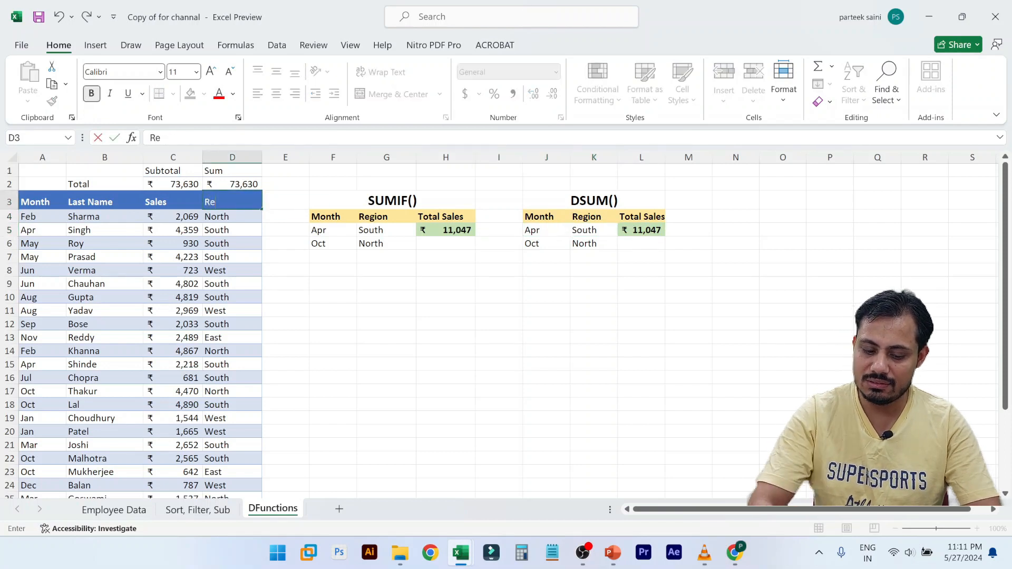
text(g)
key(Return)
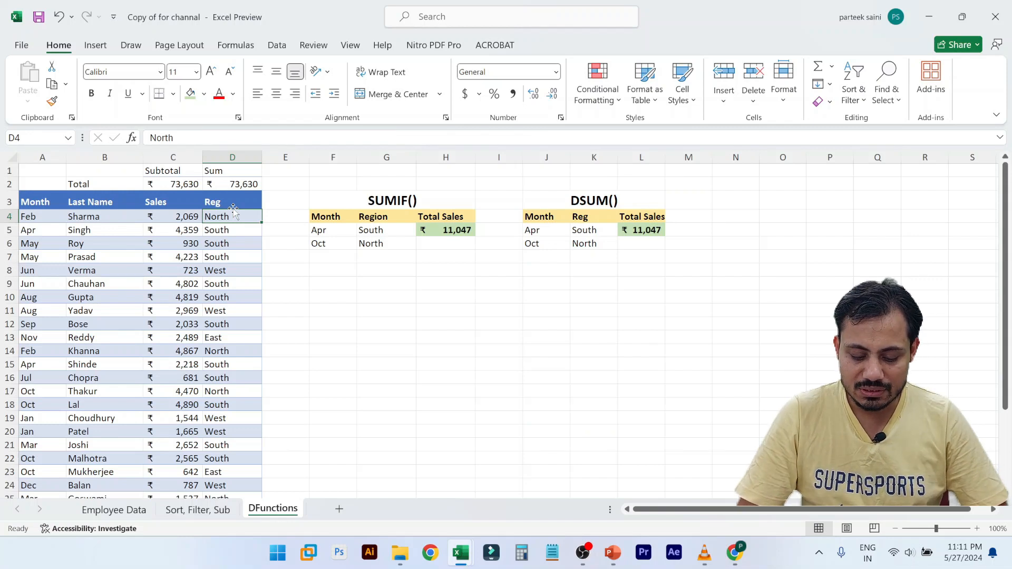
Switch to the PowerPoint slide show to view the Database Functions slide, and return to the Excel workbook
key(alt+Tab)
key(Tab)
key(Tab)
key(Tab)
key(Tab)
key(Tab)
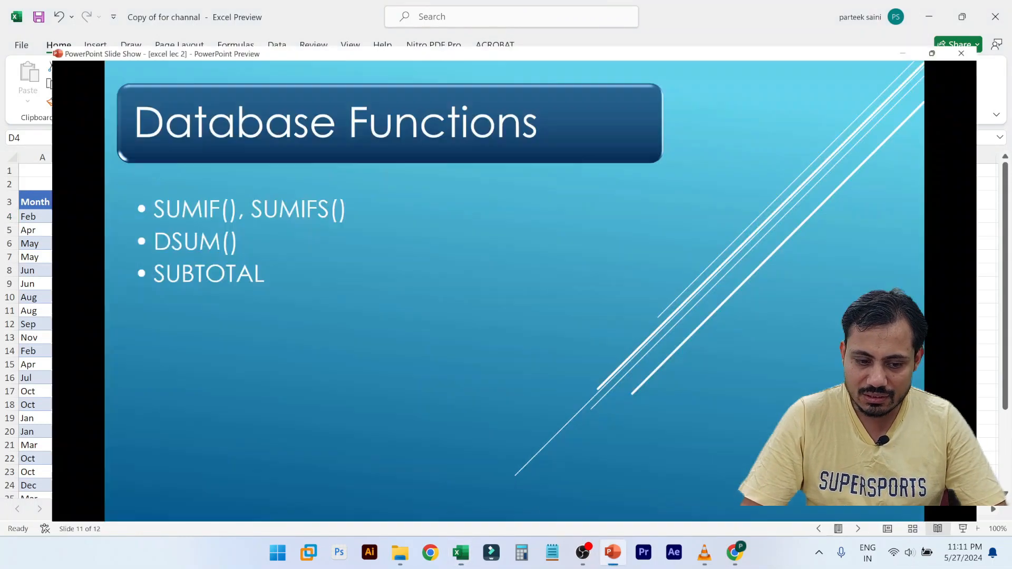
key(alt+Tab)
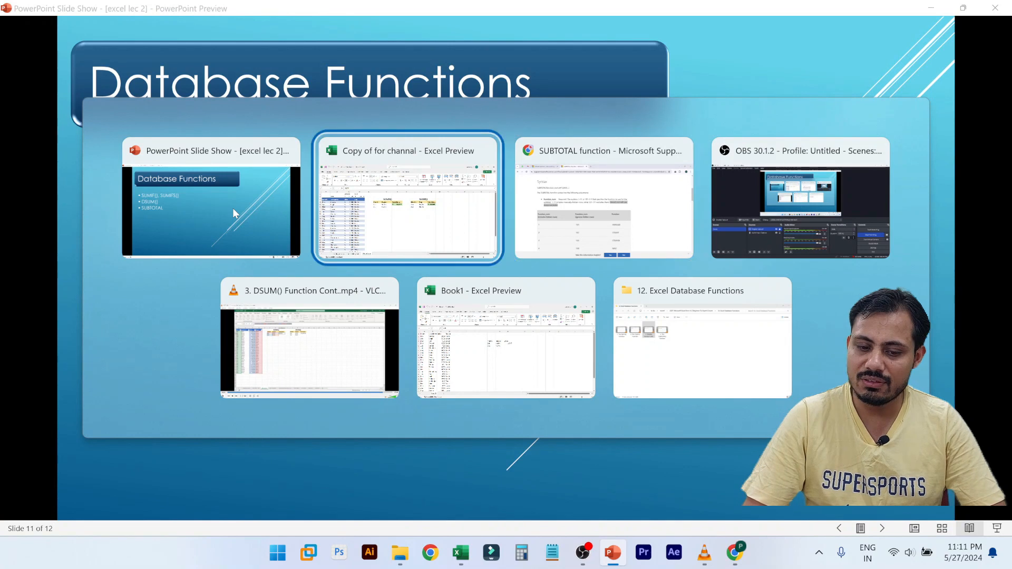